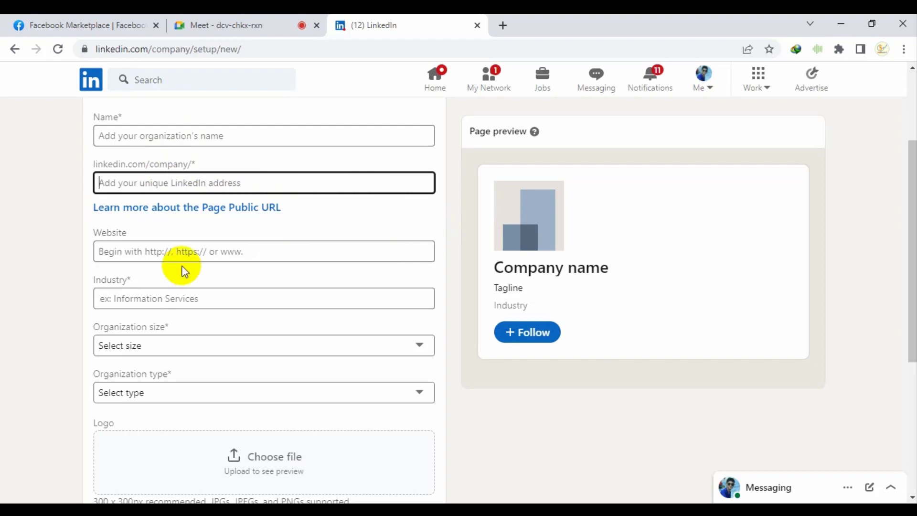
Step through the Website and Industry fields and open the organization size list without choosing one
left_click(165, 246)
left_click(173, 296)
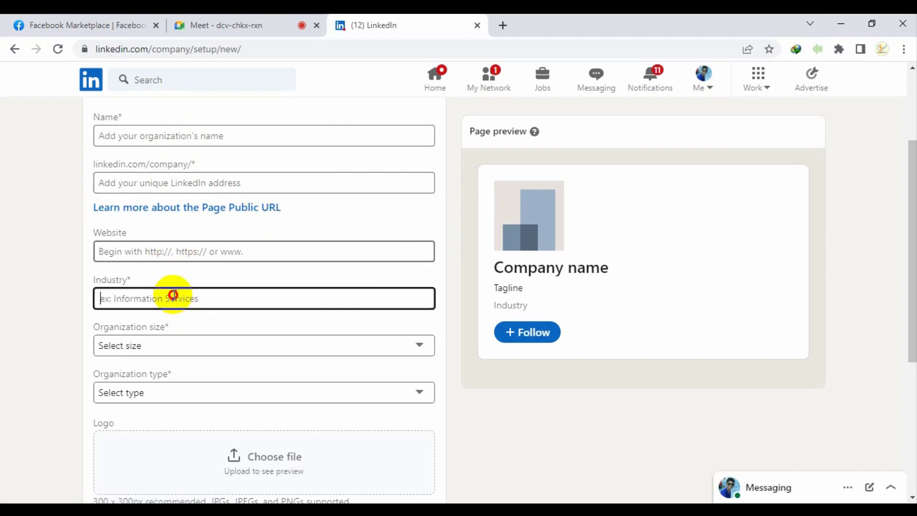
scroll(173, 295, "down", 3)
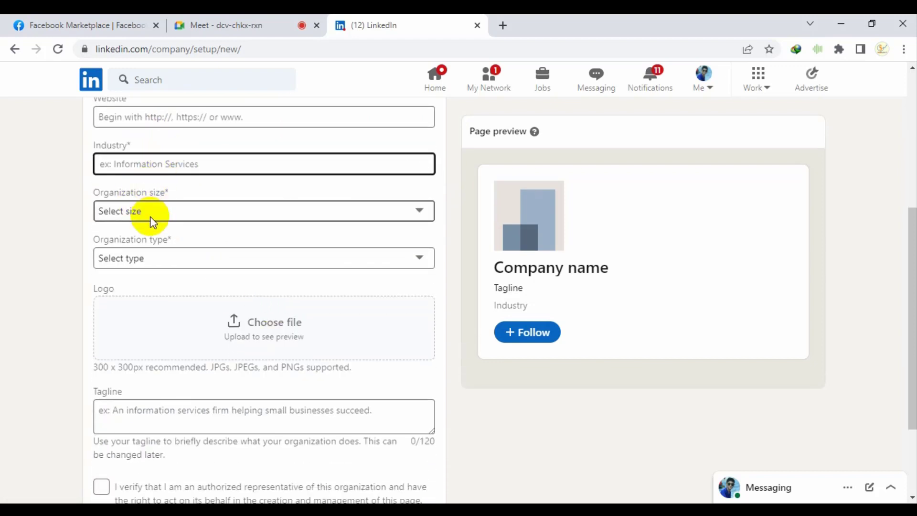
left_click(150, 217)
left_click(154, 210)
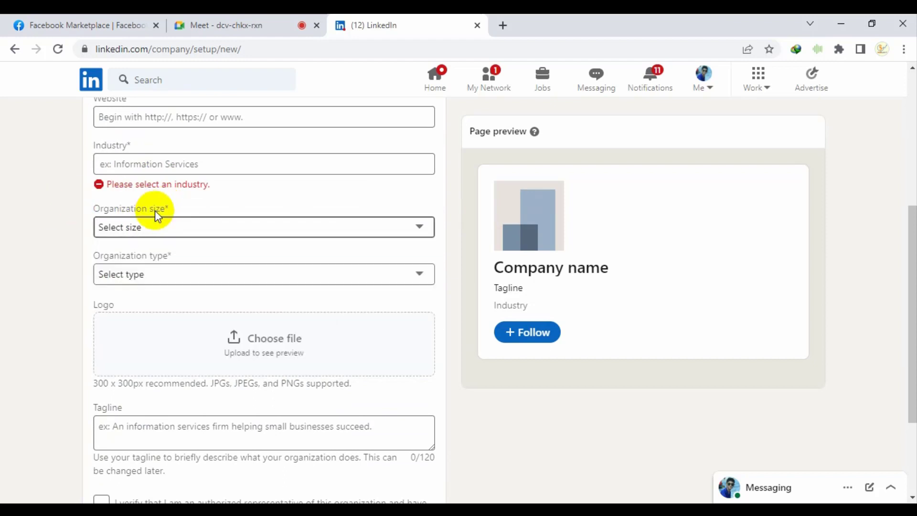
left_click(191, 226)
left_click(110, 259)
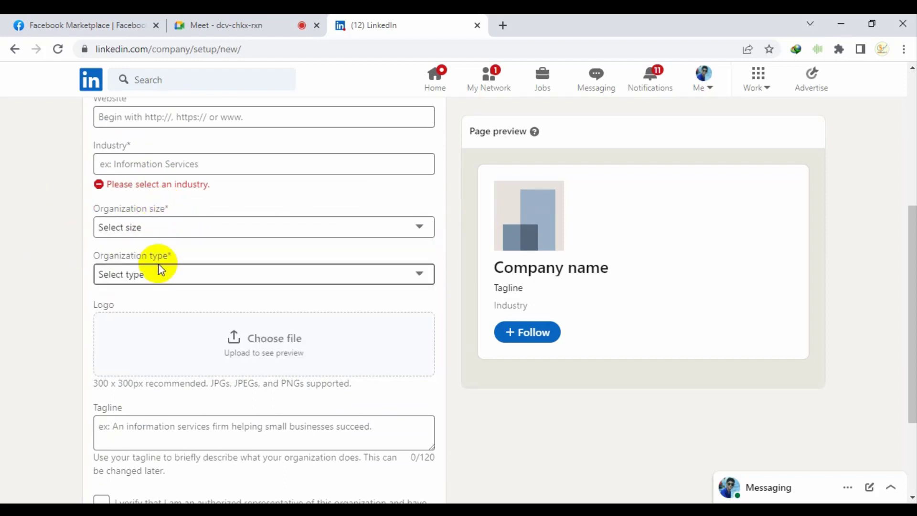
Leave organization type and Tagline empty, then tick the authorized-representative verification box
left_click(136, 274)
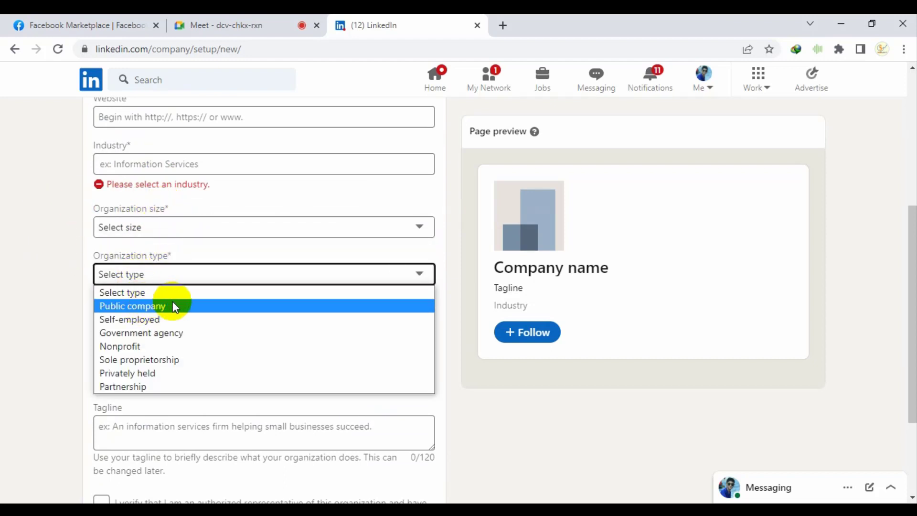
left_click(51, 320)
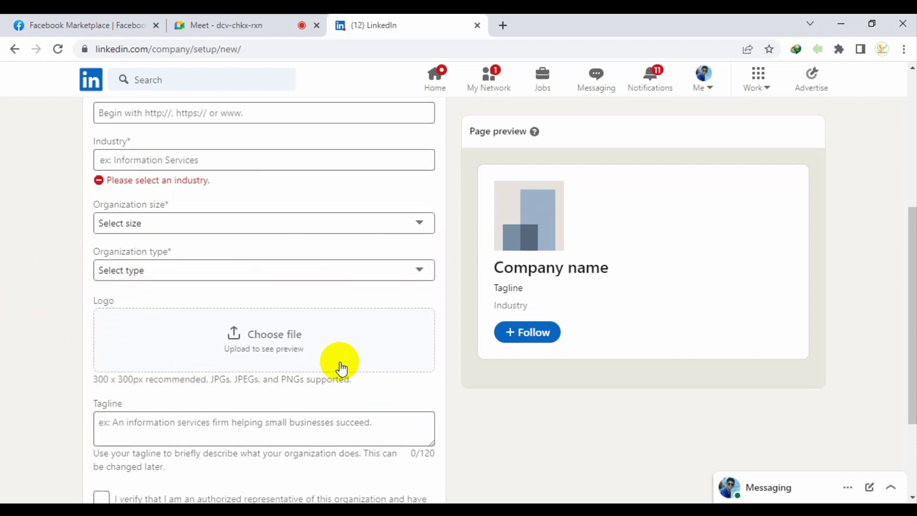
scroll(340, 365, "down", 3)
left_click(148, 297)
left_click(101, 371)
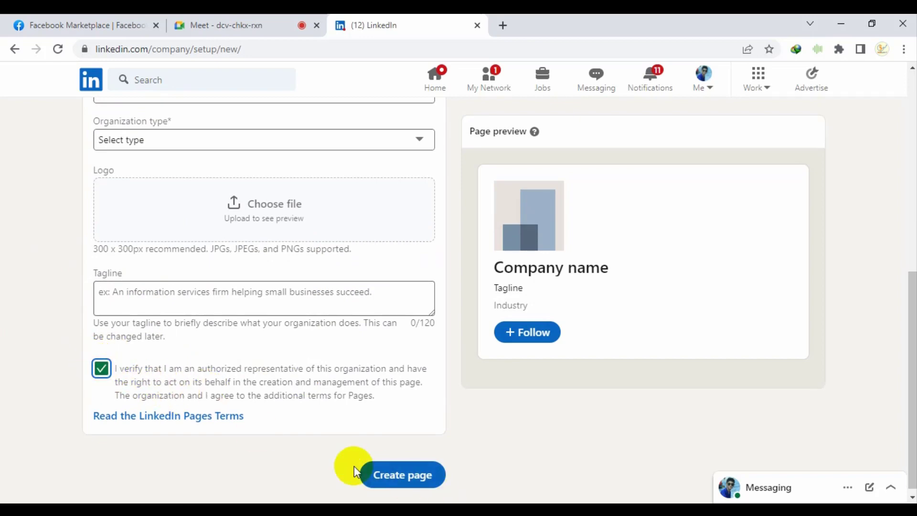
Go to the home feed and review the list of pages this account manages
scroll(126, 390, "up", 8)
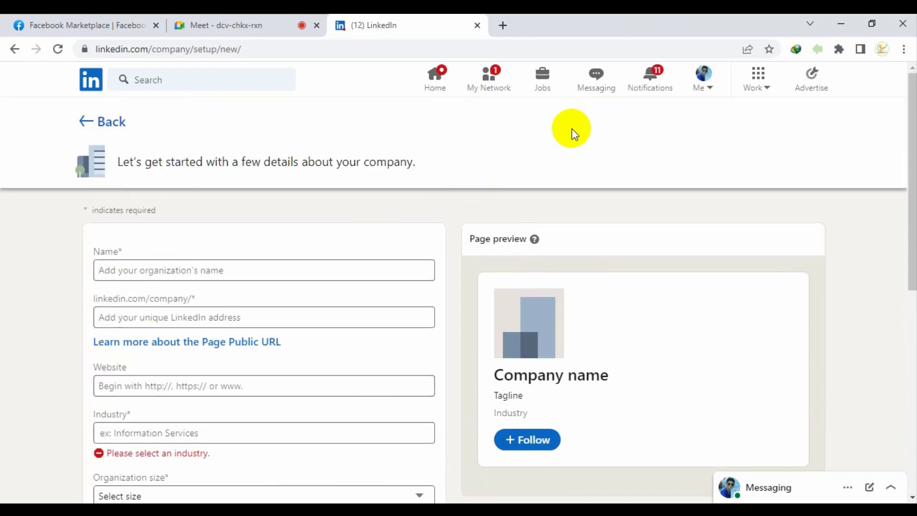
left_click(710, 89)
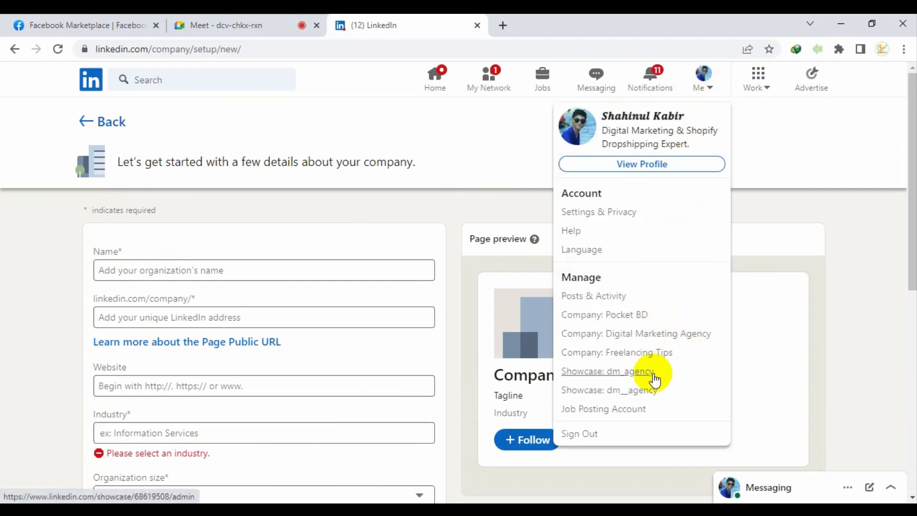
left_click(445, 87)
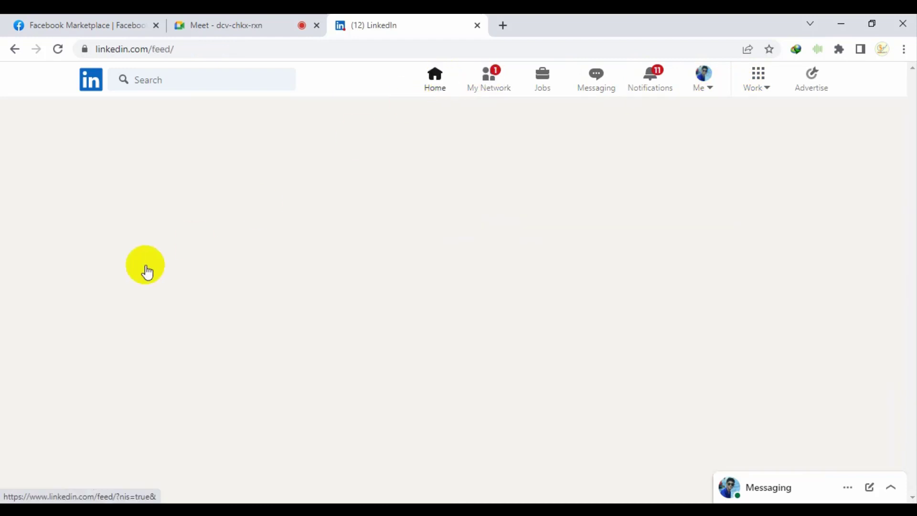
scroll(181, 307, "down", 1)
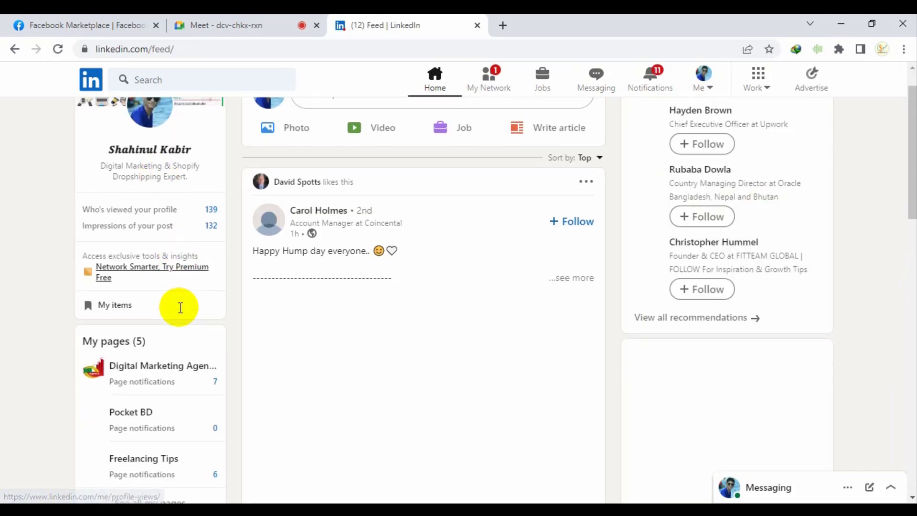
scroll(181, 307, "down", 5)
left_click(161, 276)
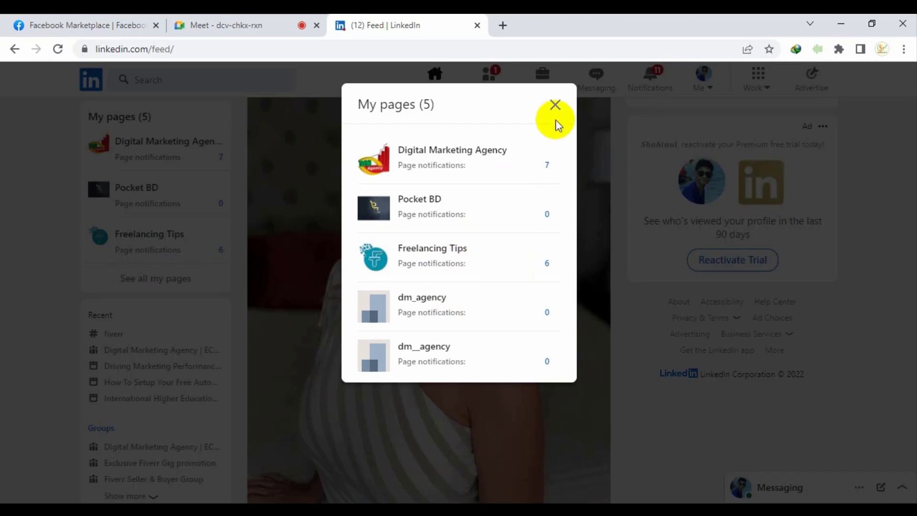
left_click(555, 106)
Open the SkillBuild-IT company page from recent searches
left_click(715, 86)
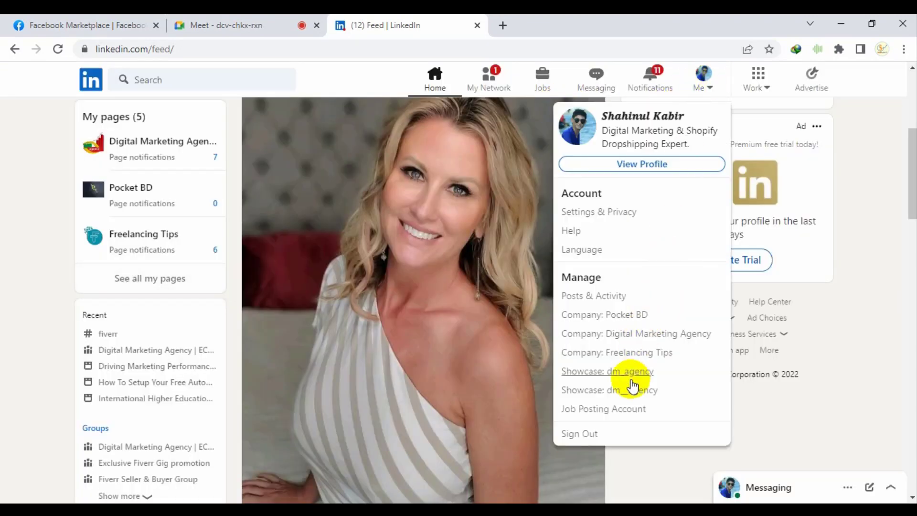
left_click(825, 162)
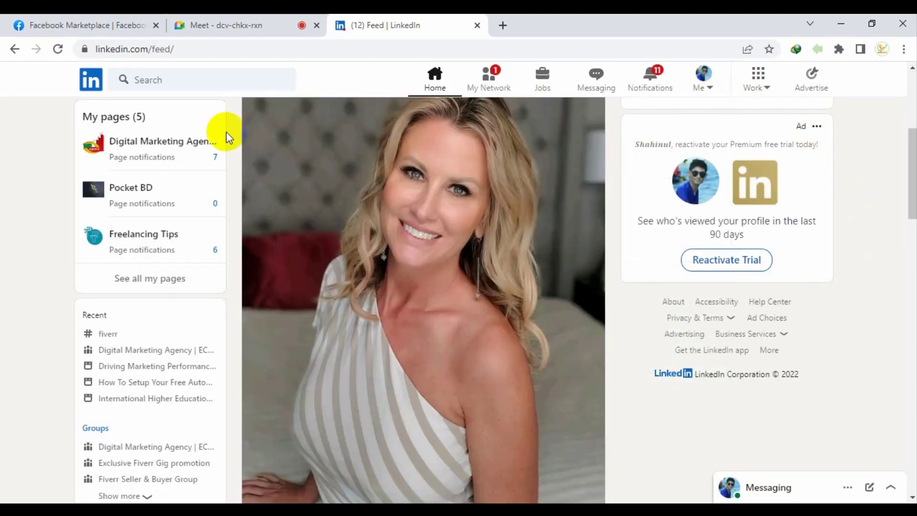
left_click(174, 82)
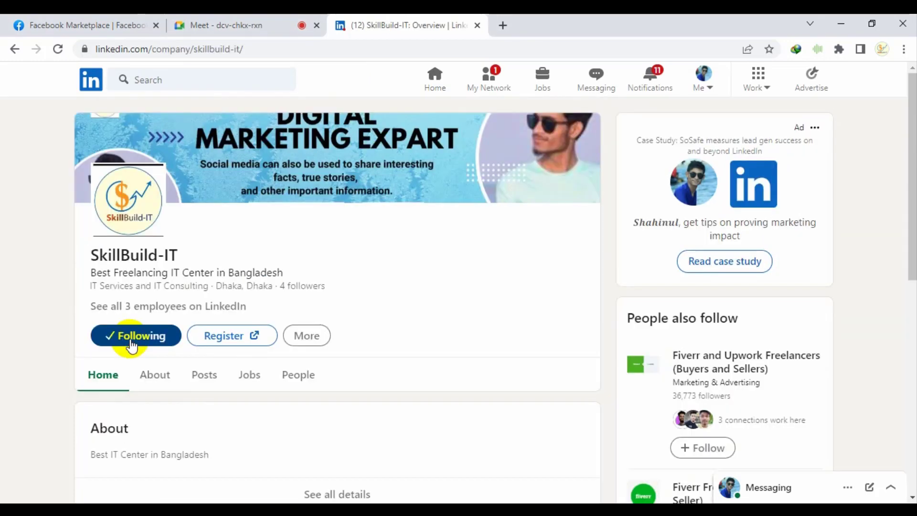
Highlight the SkillBuild-IT tagline and 'IT Services and IT Consulting' text, then deselect them
scroll(311, 324, "down", 4)
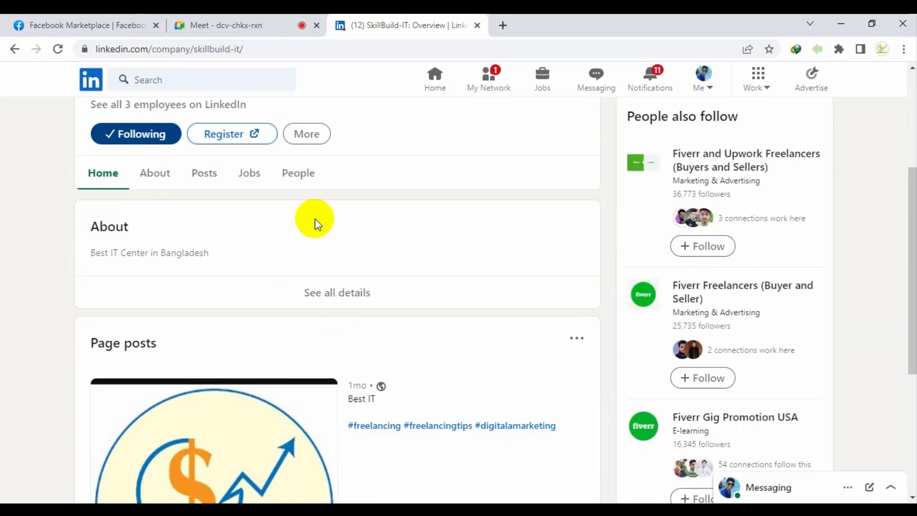
scroll(314, 222, "up", 3)
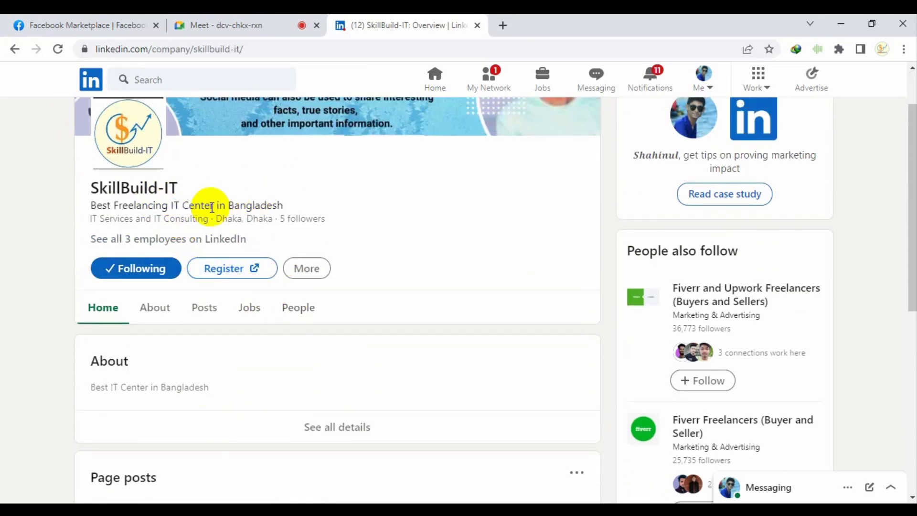
scroll(276, 238, "up", 2)
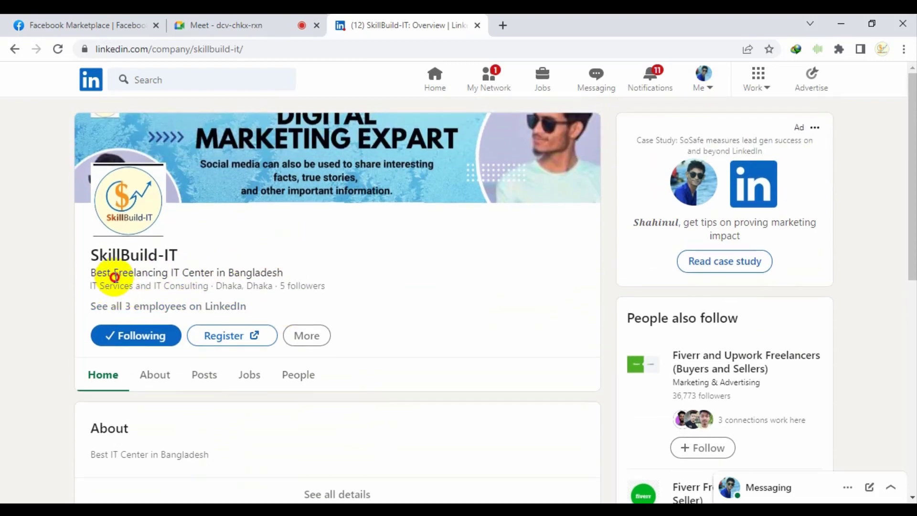
triple_click(172, 272)
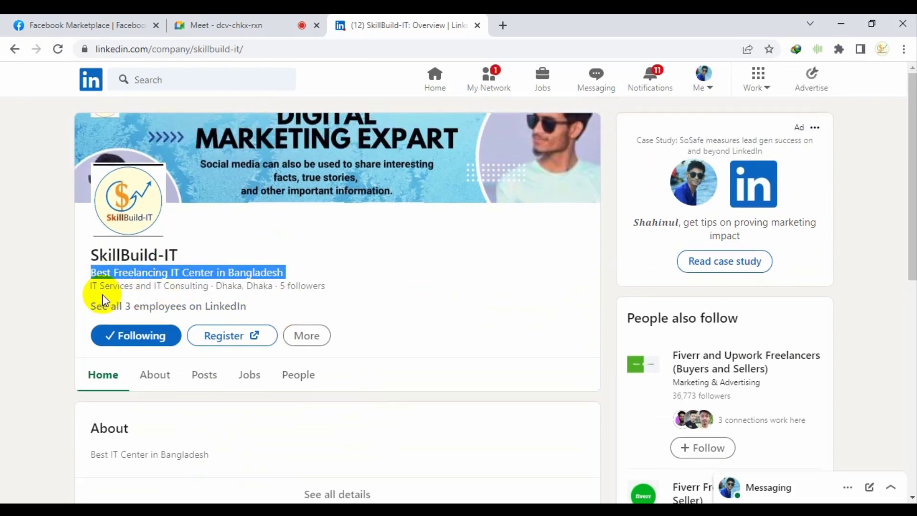
left_click(201, 300)
left_click_drag(207, 290, 164, 255)
left_click(151, 261)
left_click(242, 280)
Read through the SkillBuild-IT About details
scroll(286, 307, "down", 3)
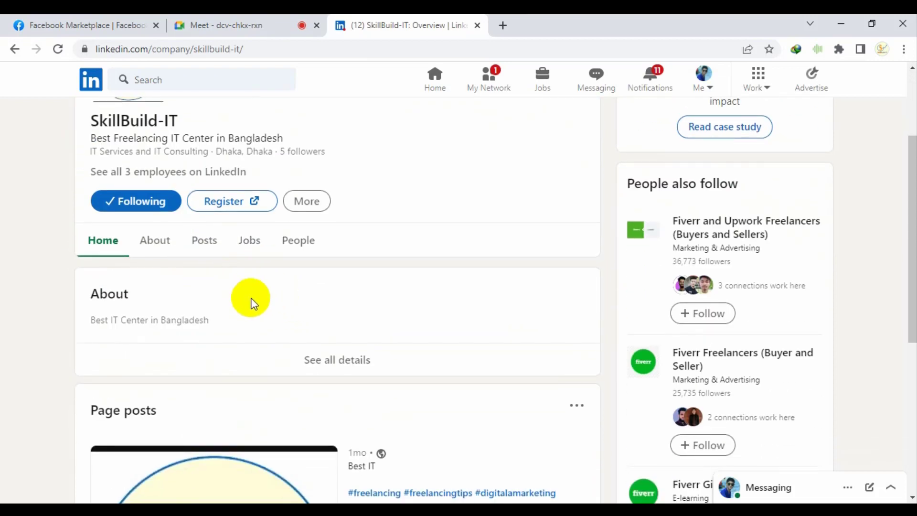
left_click(157, 240)
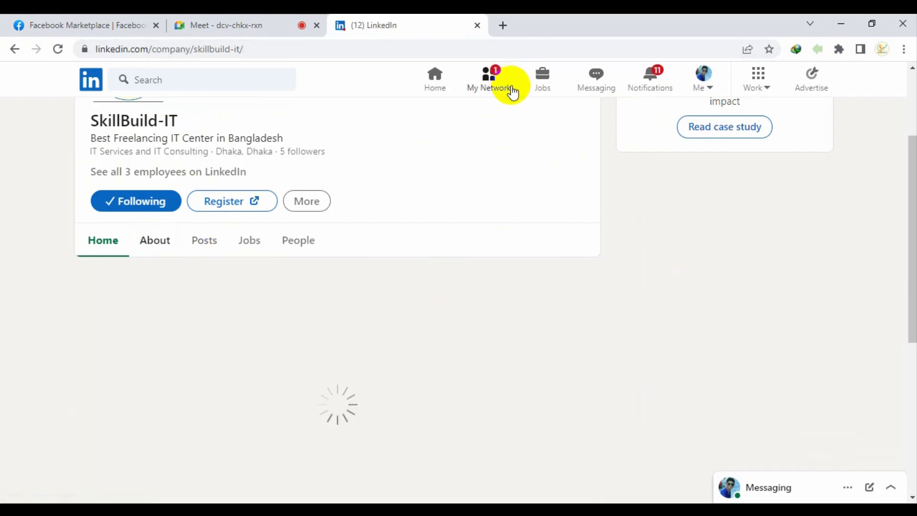
scroll(192, 297, "down", 4)
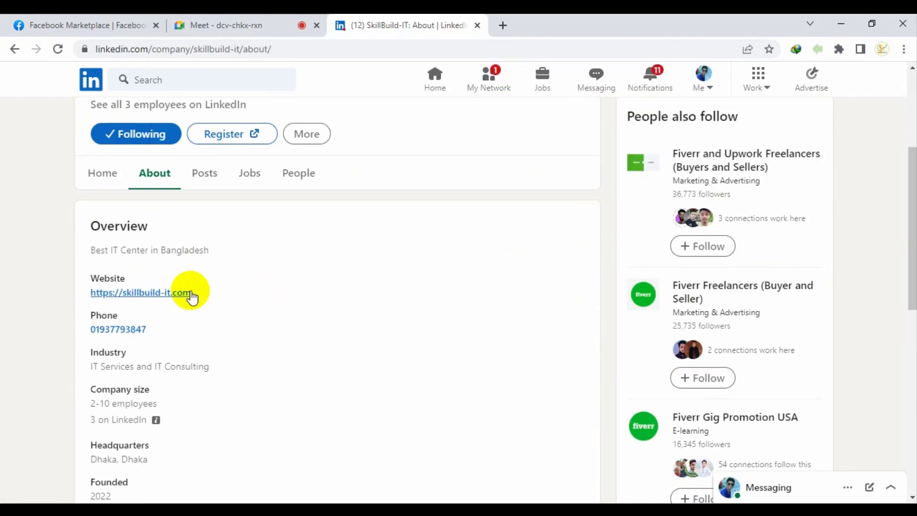
scroll(329, 309, "down", 3)
scroll(557, 178, "up", 7)
Switch to the Freelancing Tips page in its super admin view via the Me menu
left_click(700, 86)
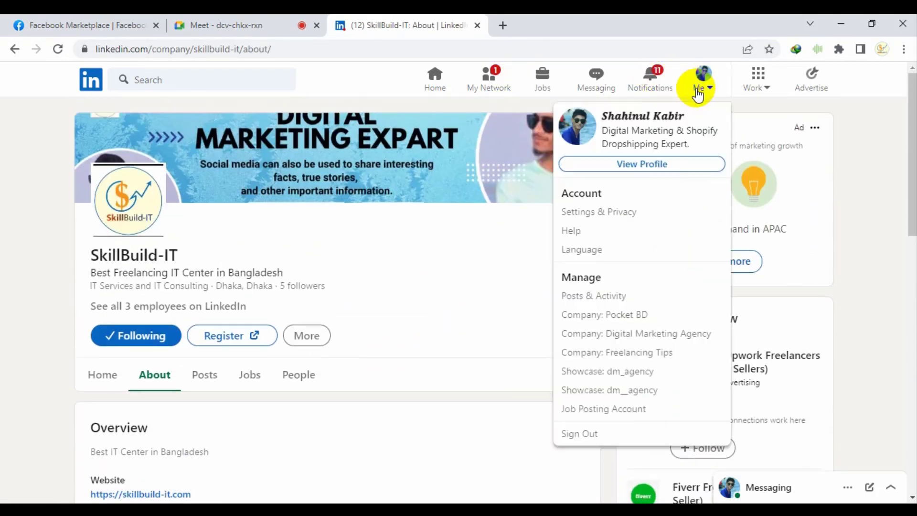
left_click(661, 356)
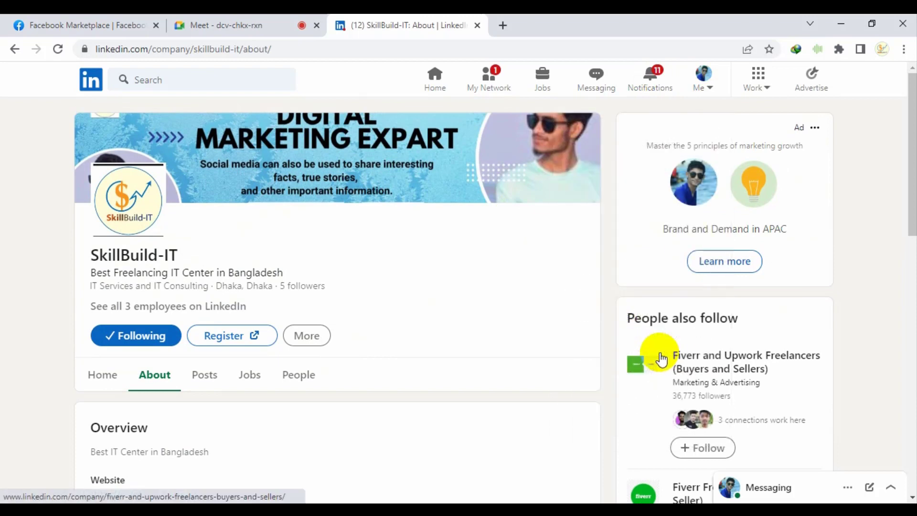
left_click(640, 348)
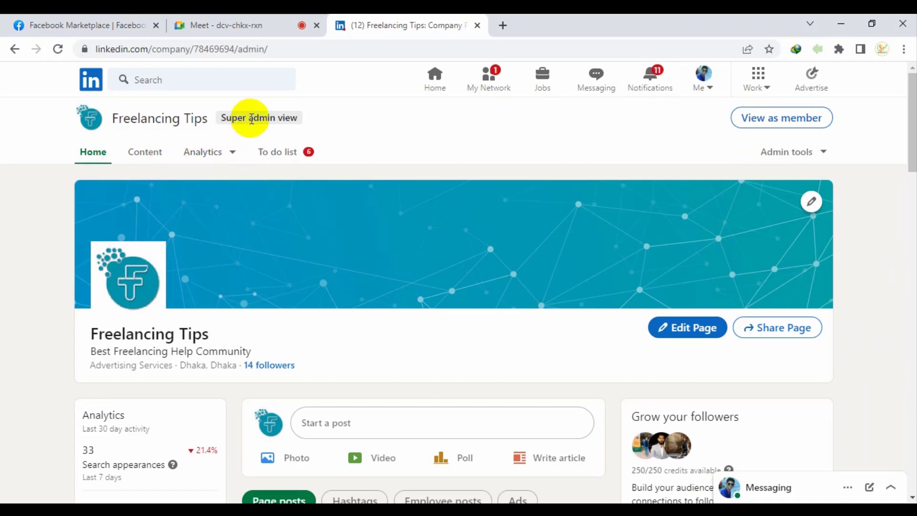
Open Invite connections from the admin tools and tick the first batch of connections
left_click(813, 158)
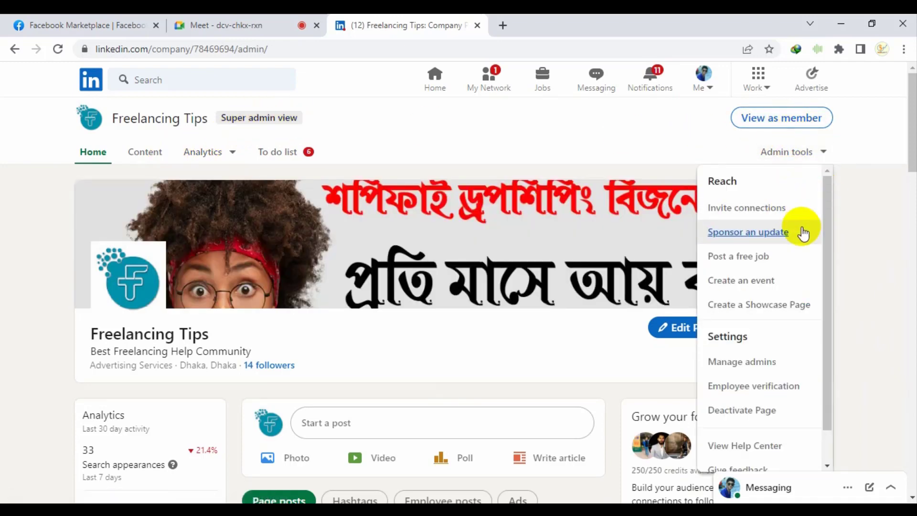
left_click(774, 206)
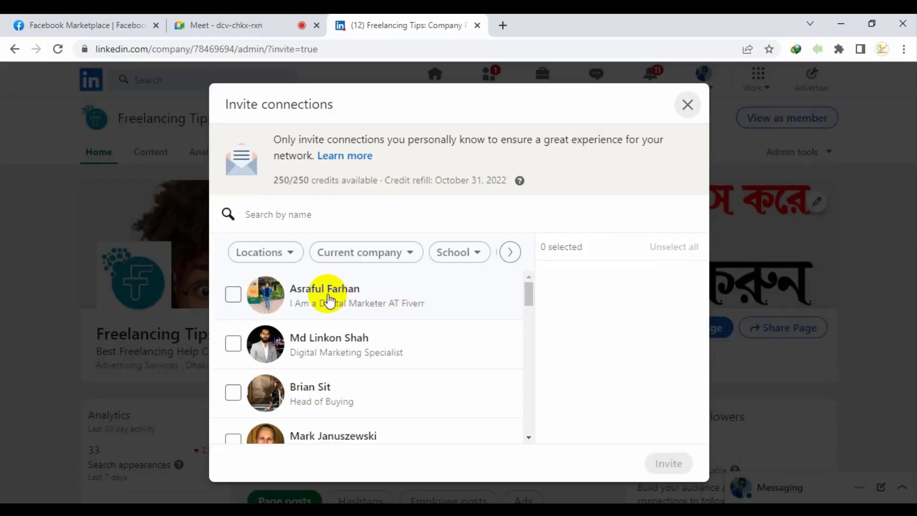
left_click(329, 300)
left_click(337, 339)
left_click(358, 389)
scroll(406, 363, "down", 1)
left_click(392, 377)
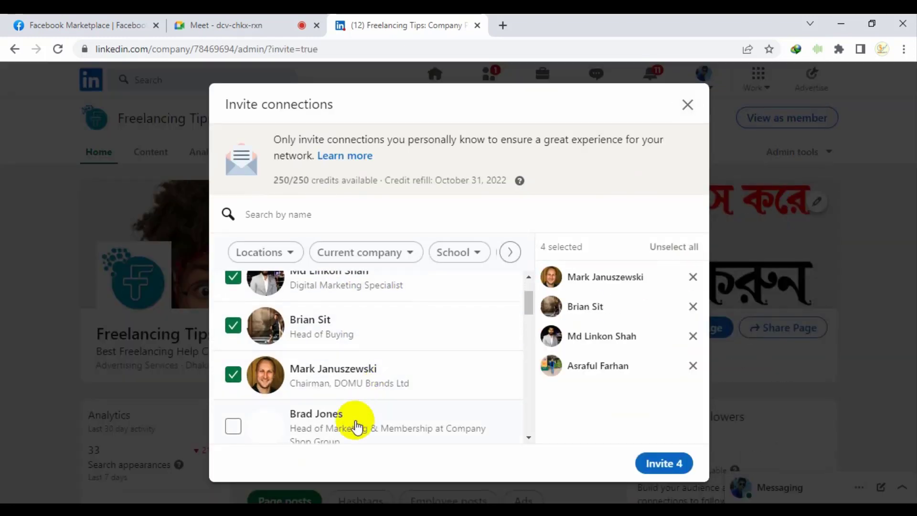
left_click(356, 427)
scroll(358, 385, "down", 3)
left_click(359, 385)
left_click(349, 349)
scroll(370, 415, "down", 1)
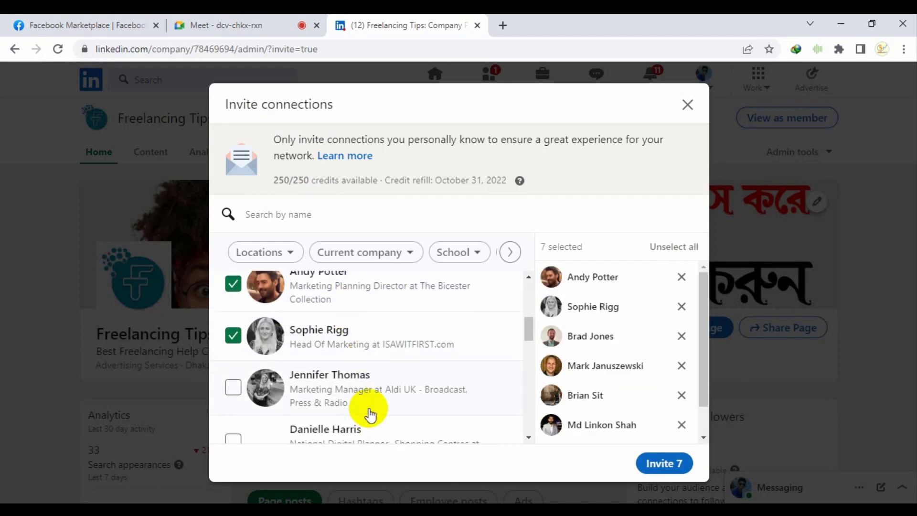
left_click(370, 414)
left_click(333, 435)
scroll(389, 381, "down", 1)
scroll(352, 383, "down", 2)
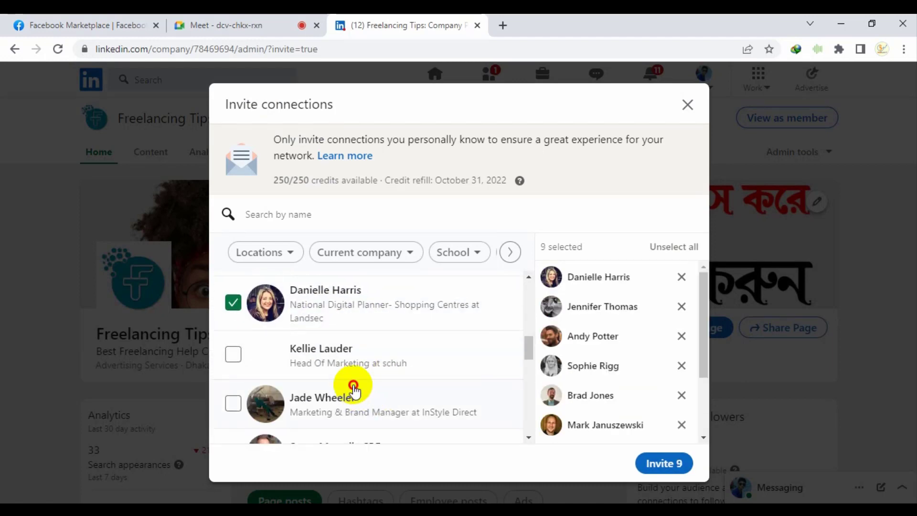
left_click(353, 360)
left_click(379, 389)
Tick further connections down the list until 23 are selected
scroll(354, 408, "down", 3)
left_click(354, 408)
left_click(351, 370)
left_click(368, 334)
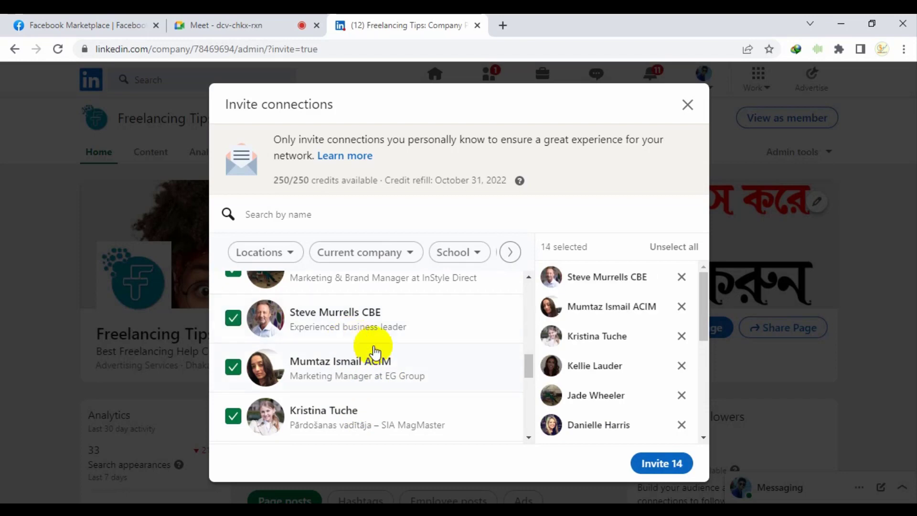
scroll(392, 402, "down", 1)
left_click(381, 407)
scroll(467, 381, "down", 1)
scroll(352, 348, "down", 3)
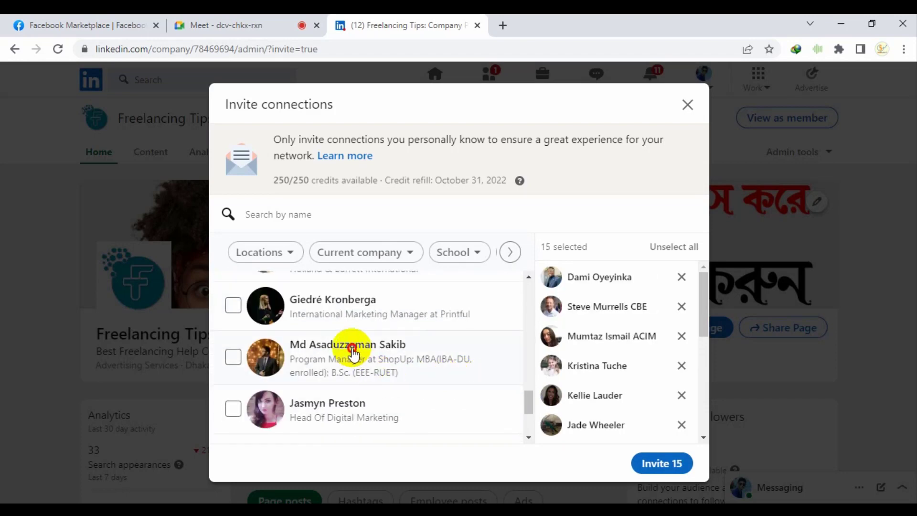
left_click(352, 348)
left_click(345, 311)
left_click(376, 407)
scroll(416, 390, "down", 3)
left_click(375, 359)
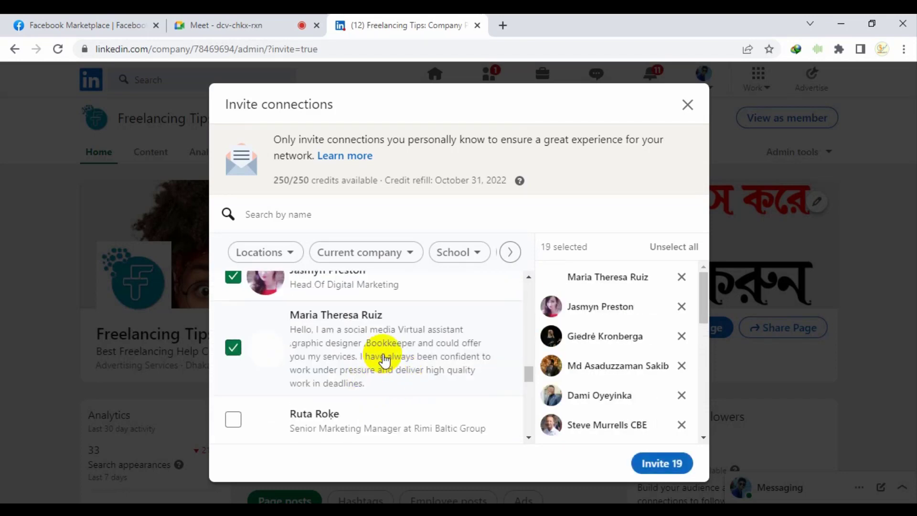
scroll(368, 363, "down", 3)
left_click(352, 329)
left_click(351, 286)
left_click(359, 388)
left_click(357, 435)
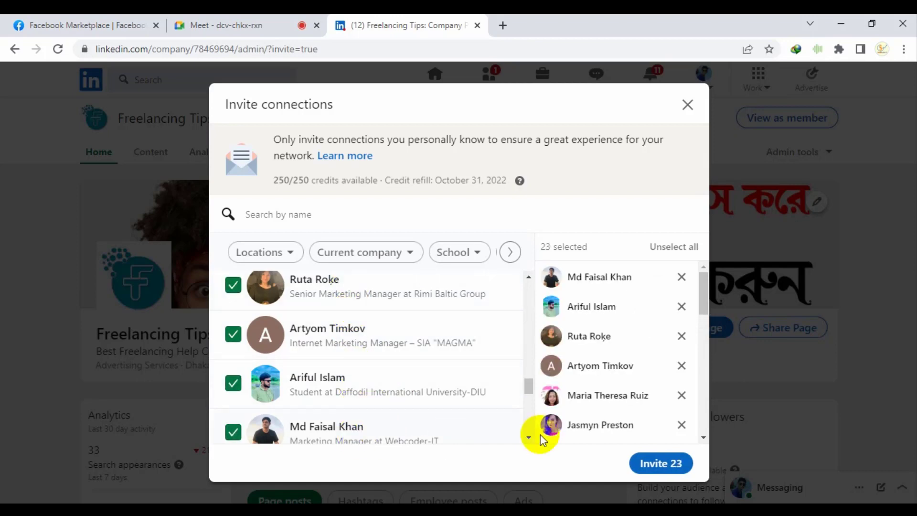
Send invitations to the 23 connections and decline posting about it
left_click(660, 462)
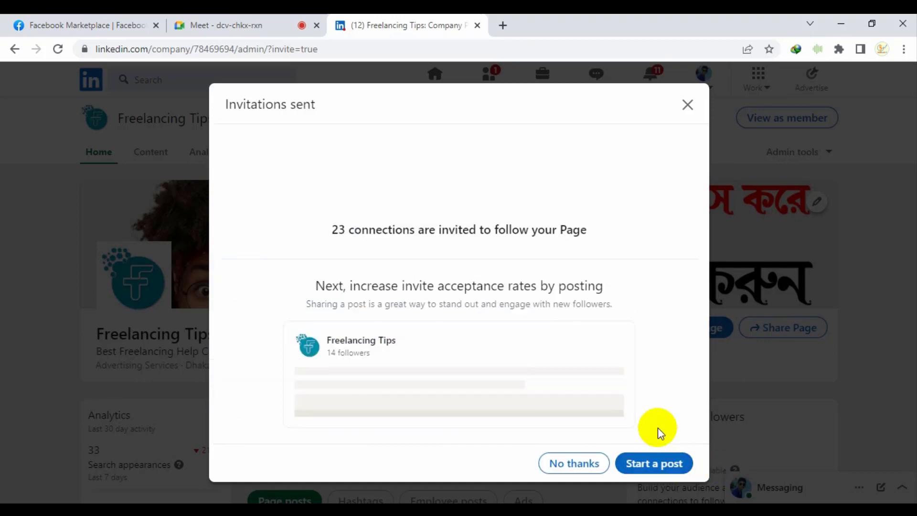
left_click(570, 463)
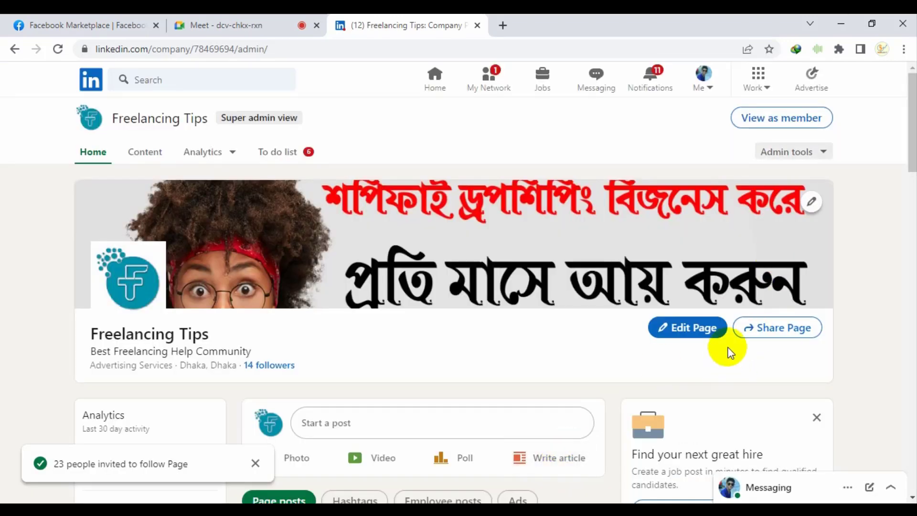
left_click(811, 153)
Close the invite list and admit the waiting participant into the video call
left_click(794, 210)
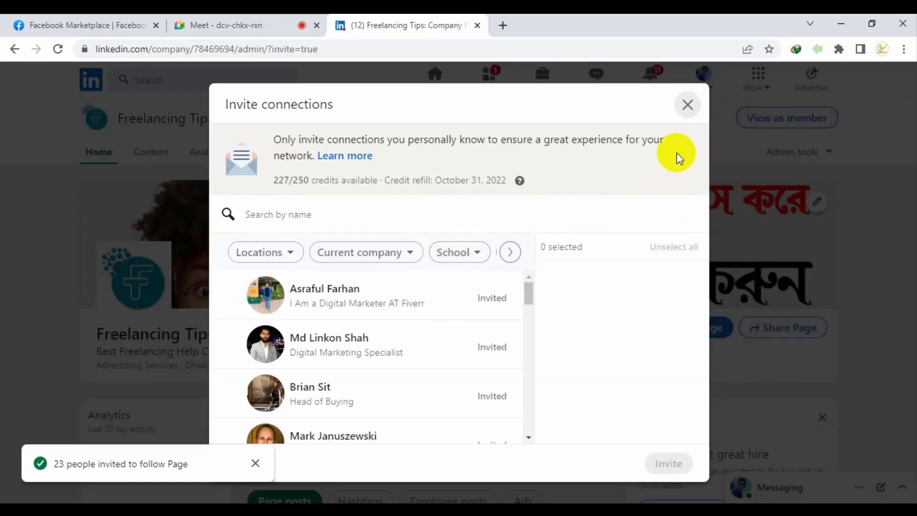
left_click(688, 105)
left_click(224, 25)
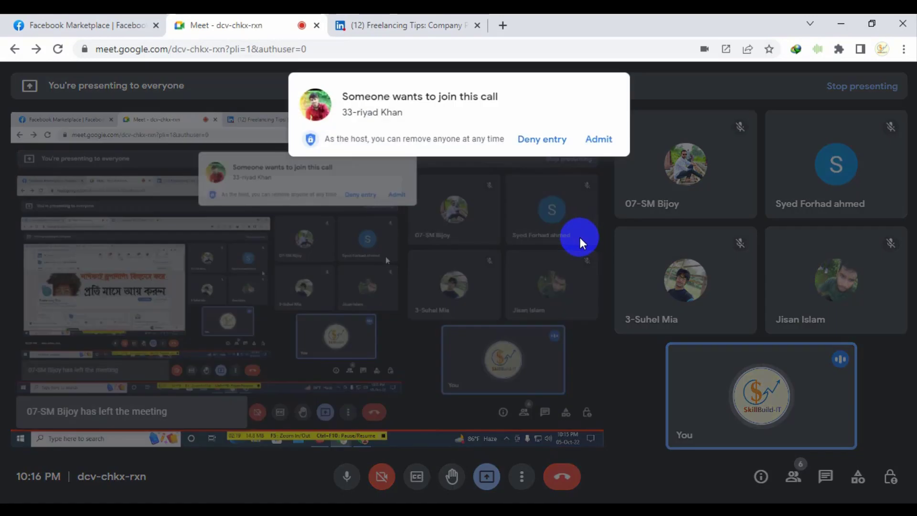
left_click(599, 139)
left_click(446, 24)
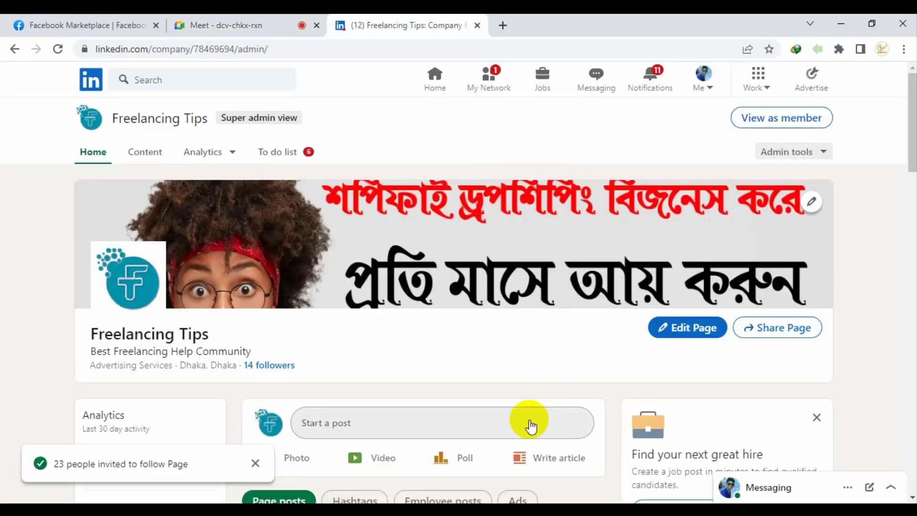
Expand the Freelancing Tips post with '…see more', read it, then open Share Page options
scroll(530, 425, "down", 8)
left_click(568, 311)
scroll(571, 311, "down", 3)
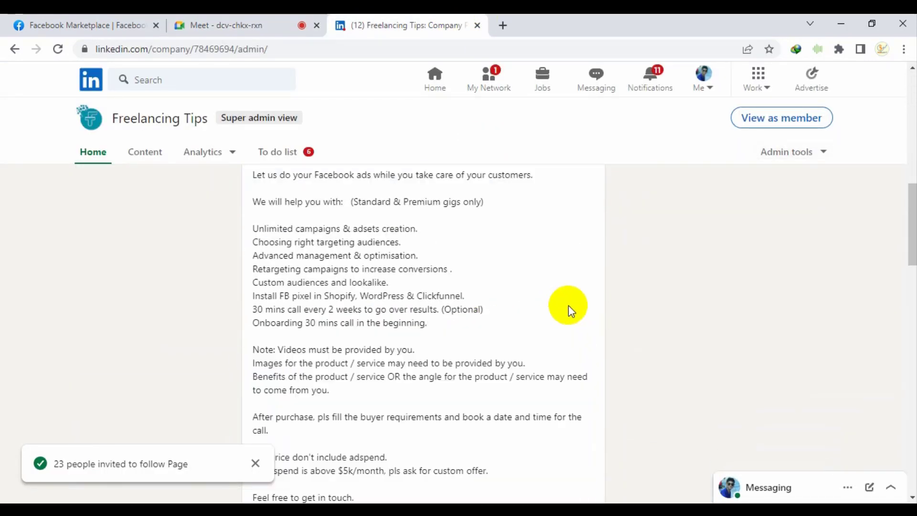
scroll(460, 348, "up", 10)
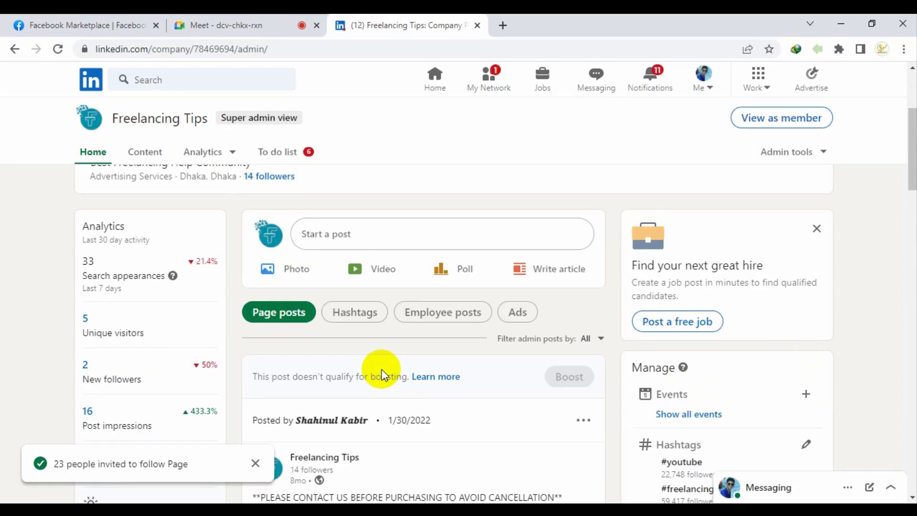
scroll(384, 370, "down", 13)
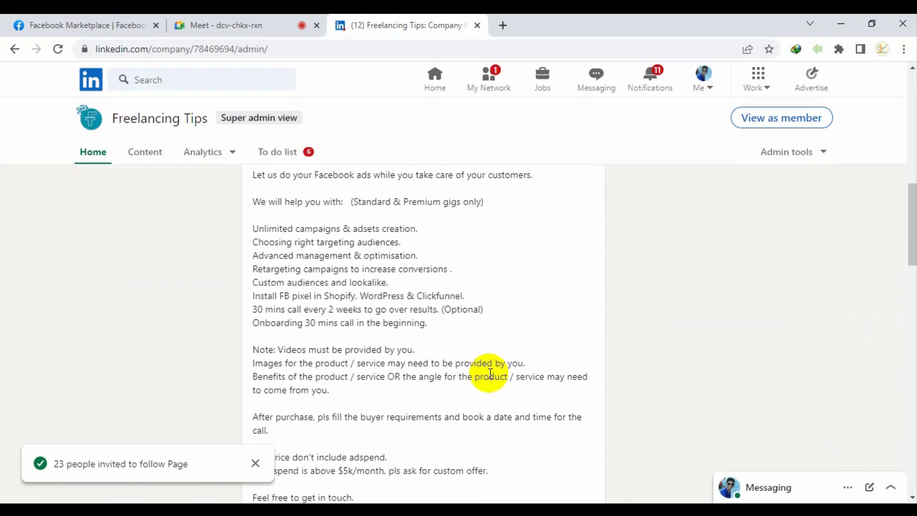
scroll(478, 400, "down", 9)
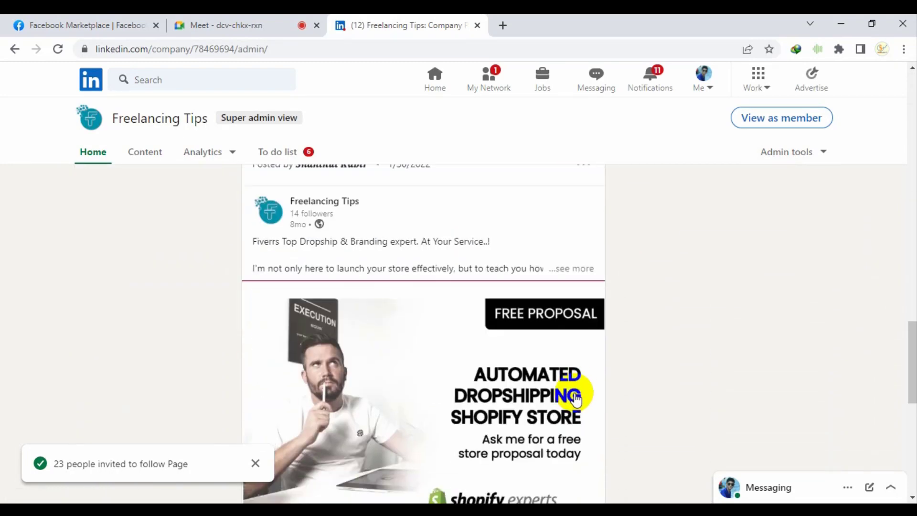
scroll(579, 394, "up", 8)
scroll(593, 346, "up", 14)
scroll(287, 293, "down", 3)
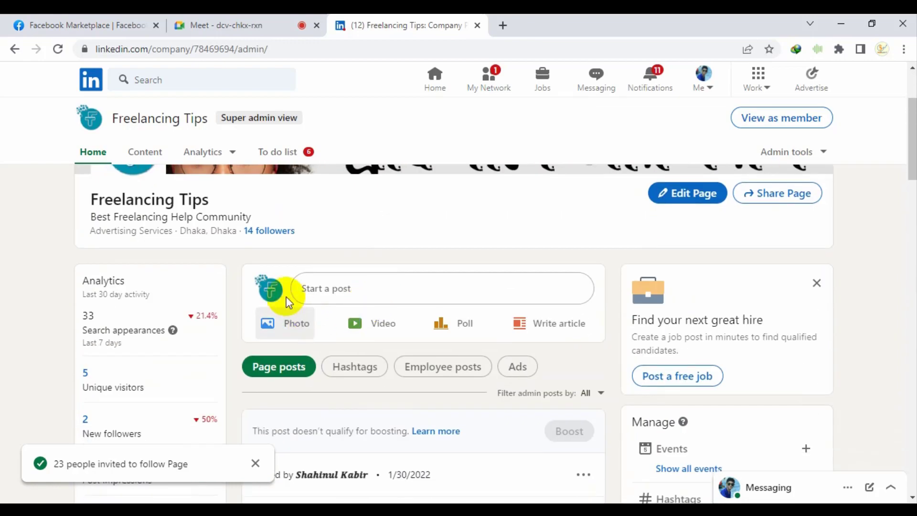
scroll(416, 355, "up", 3)
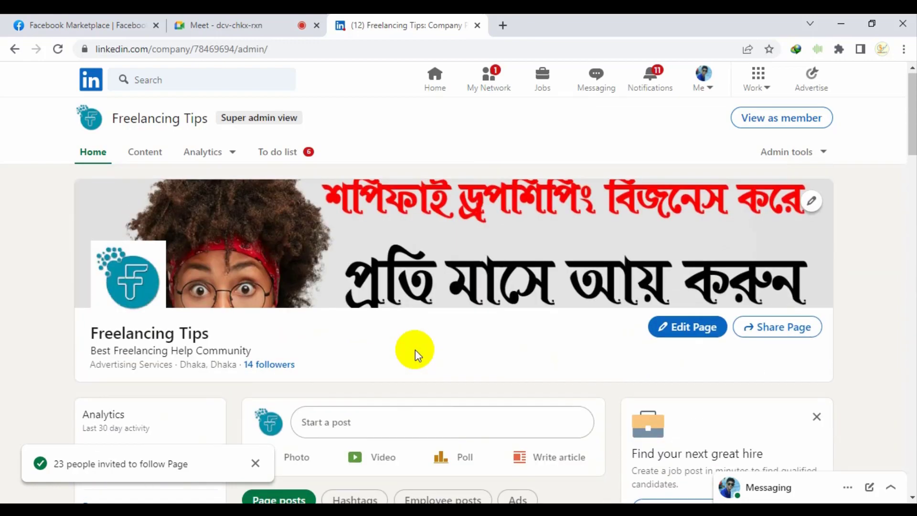
left_click(789, 331)
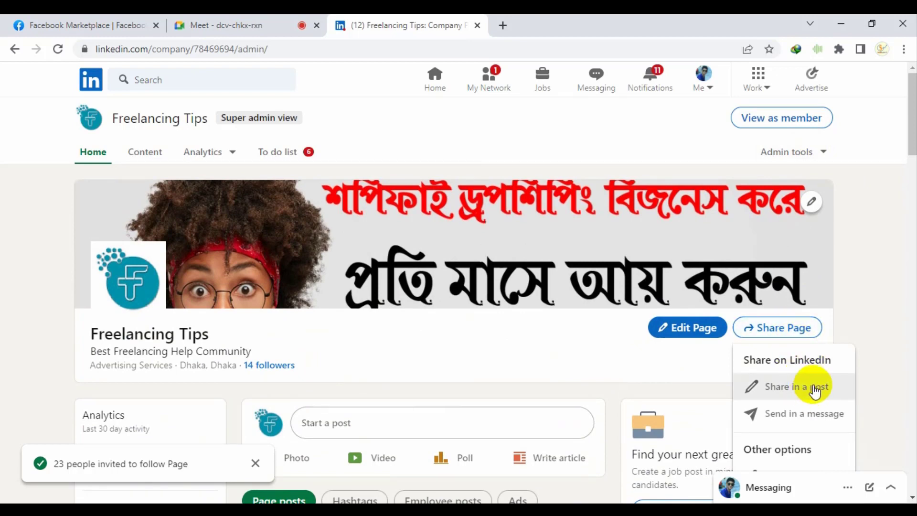
Start a 'Share in a post' draft, select its default text, then close and discard it
right_click(798, 389)
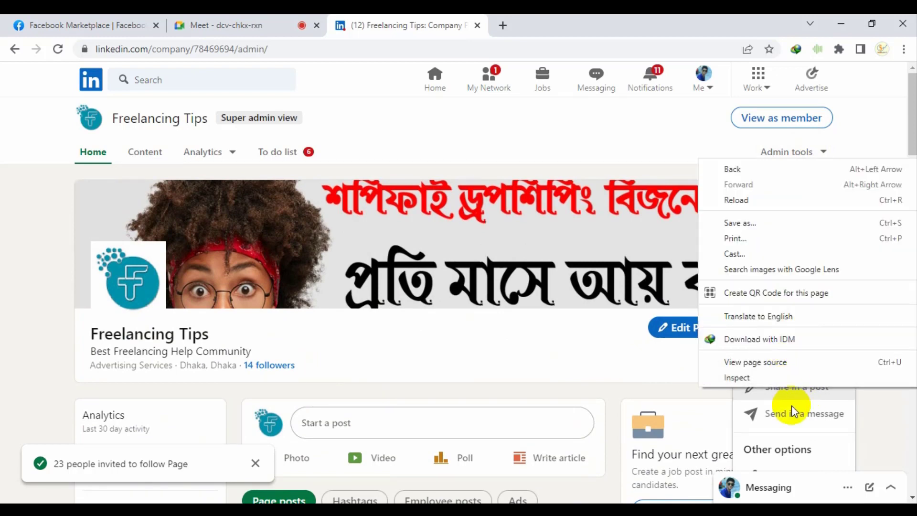
left_click(787, 398)
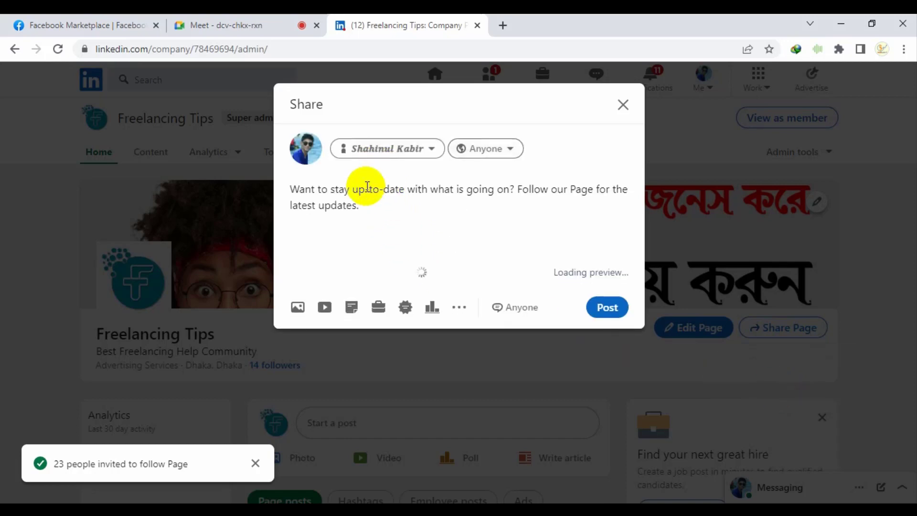
triple_click(364, 207)
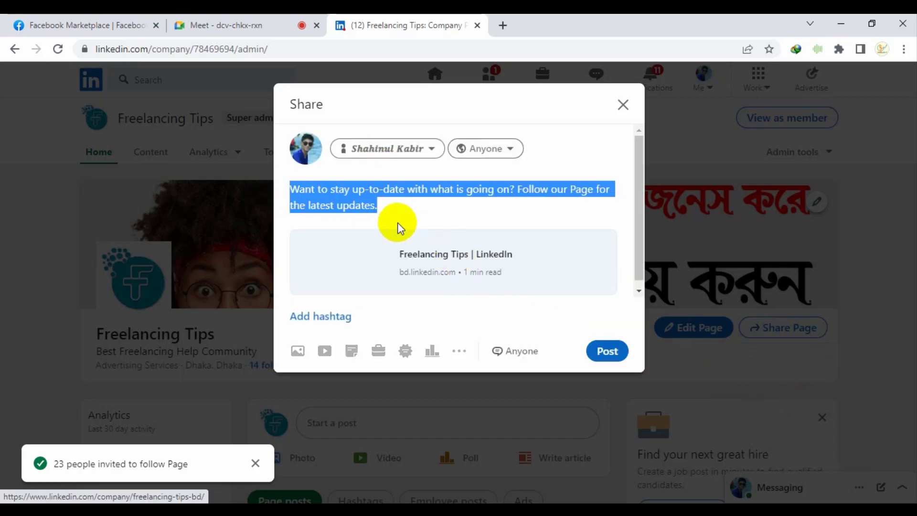
left_click(621, 109)
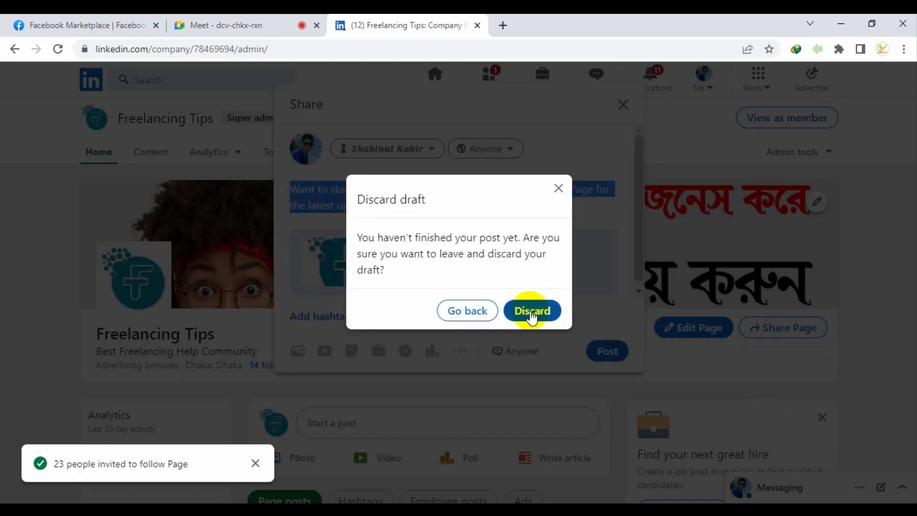
left_click(529, 311)
scroll(767, 428, "down", 3)
scroll(787, 406, "up", 3)
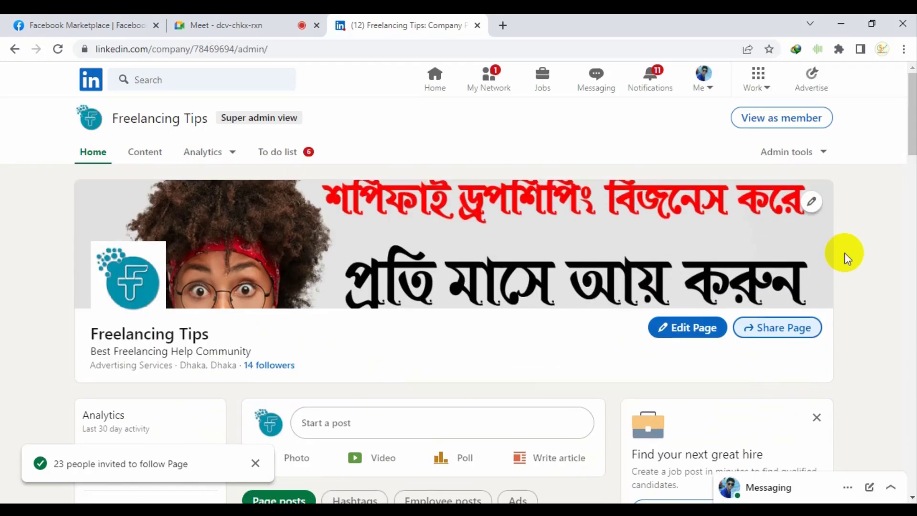
Open Create an event for Freelancing Tips and cancel the cover image file picker
left_click(816, 157)
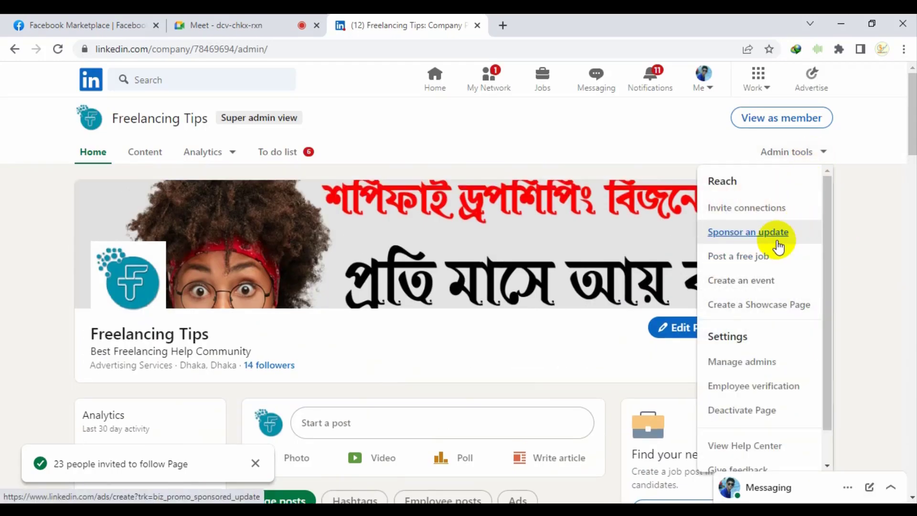
left_click(776, 286)
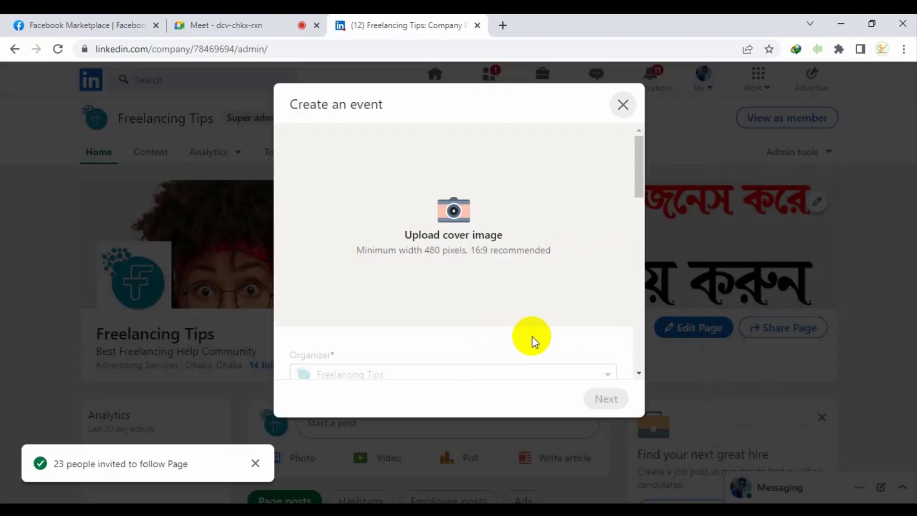
scroll(508, 372, "down", 5)
left_click(344, 239)
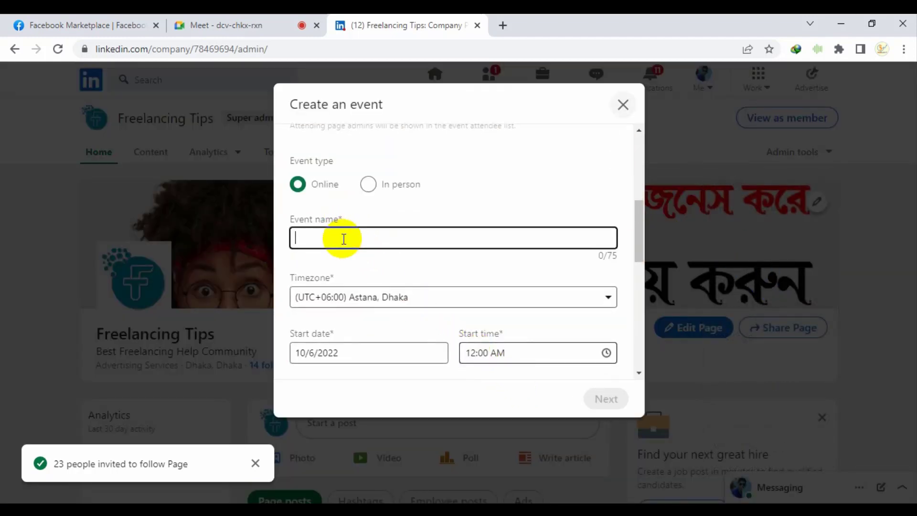
scroll(387, 263, "up", 3)
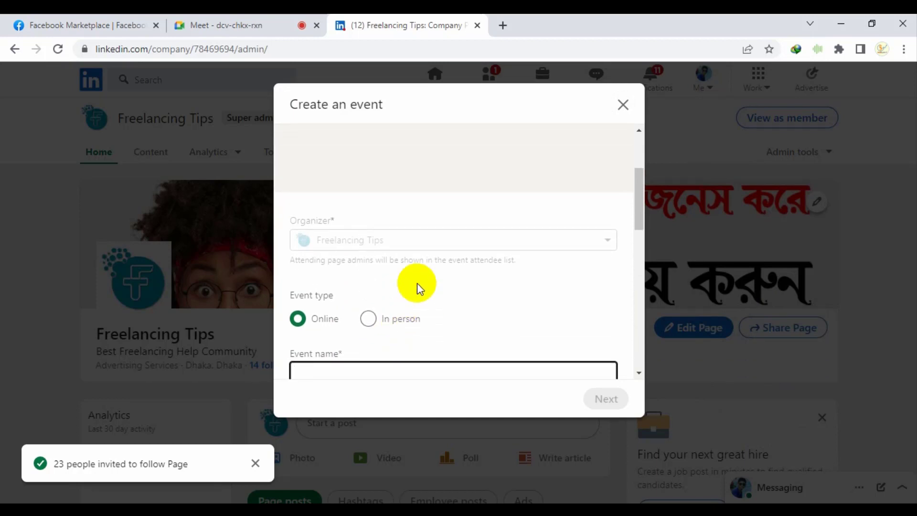
scroll(420, 287, "up", 3)
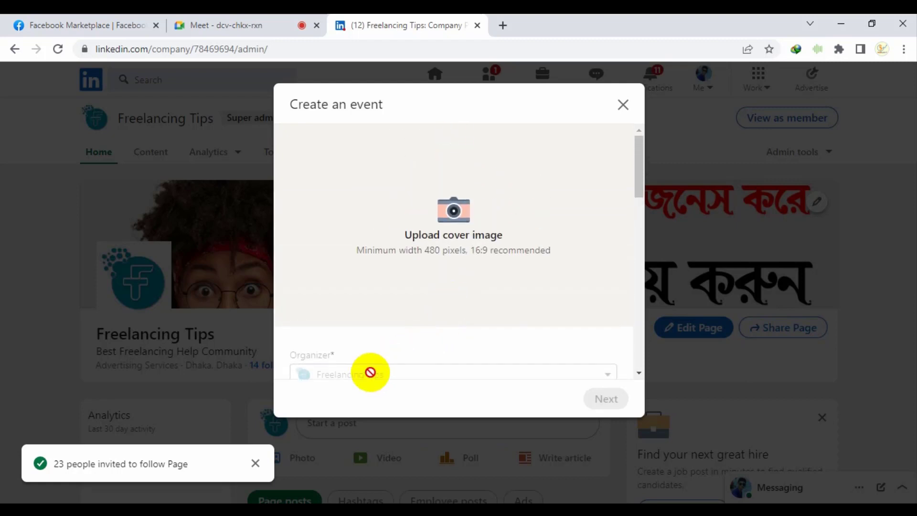
scroll(368, 371, "down", 3)
scroll(391, 274, "up", 3)
left_click(452, 232)
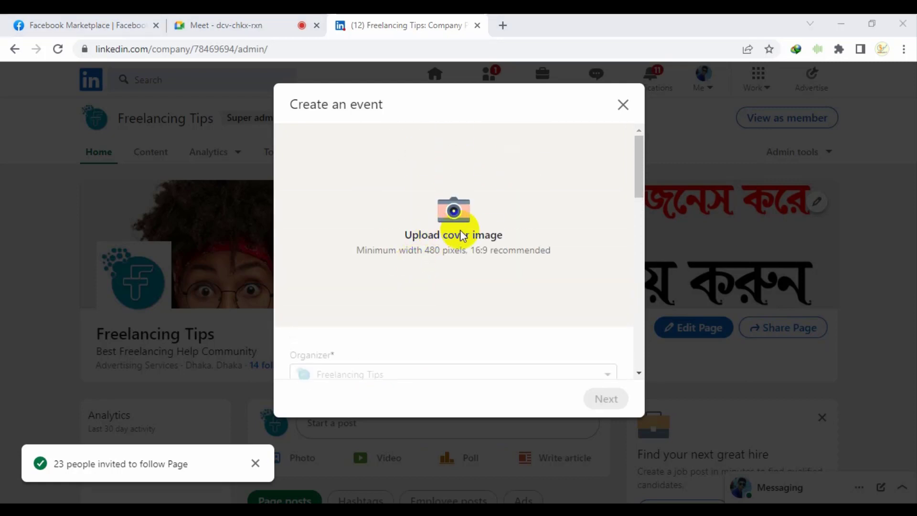
left_click(444, 24)
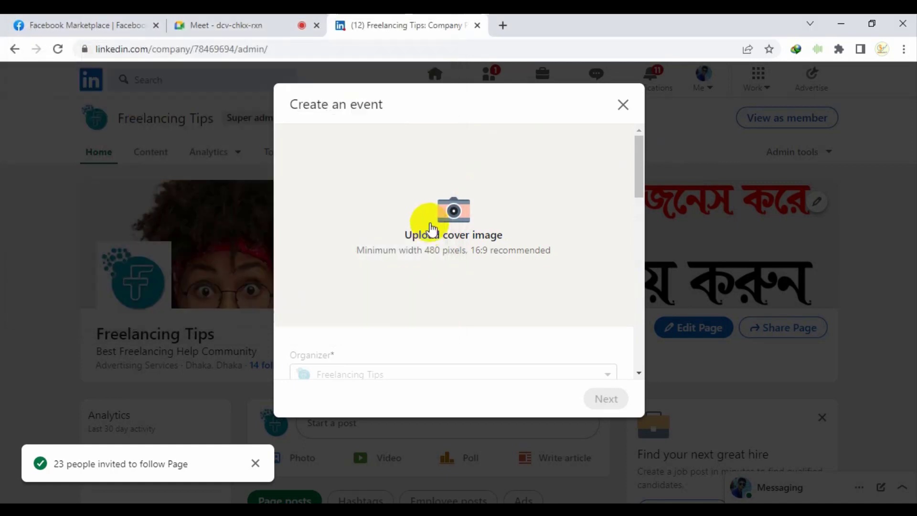
scroll(478, 265, "down", 1)
scroll(492, 265, "up", 1)
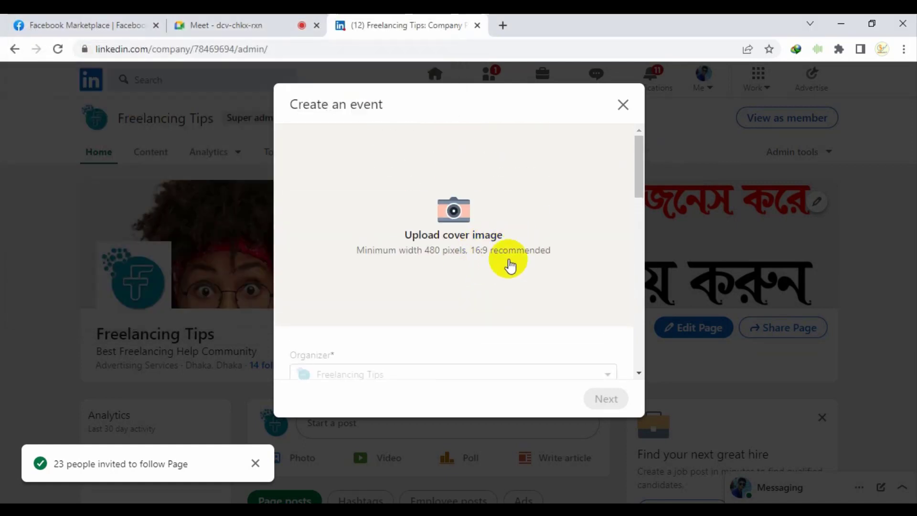
Browse the start date calendar and timezone list, and toggle the LinkedIn registration form option
scroll(510, 277, "down", 2)
scroll(492, 287, "down", 3)
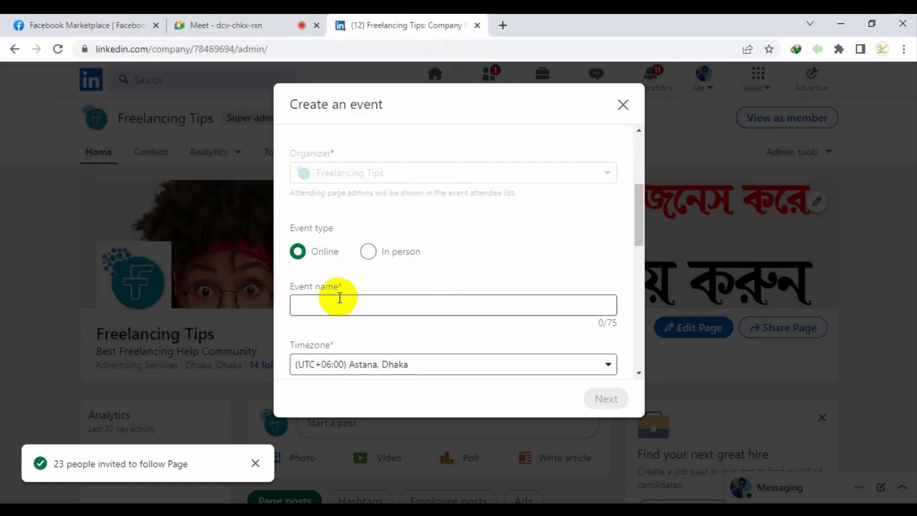
scroll(382, 302, "down", 2)
scroll(411, 296, "down", 3)
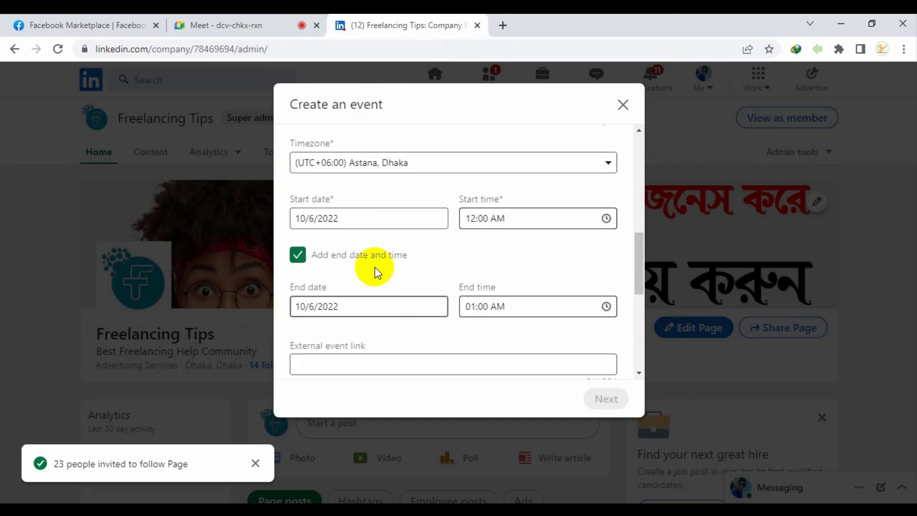
left_click(386, 220)
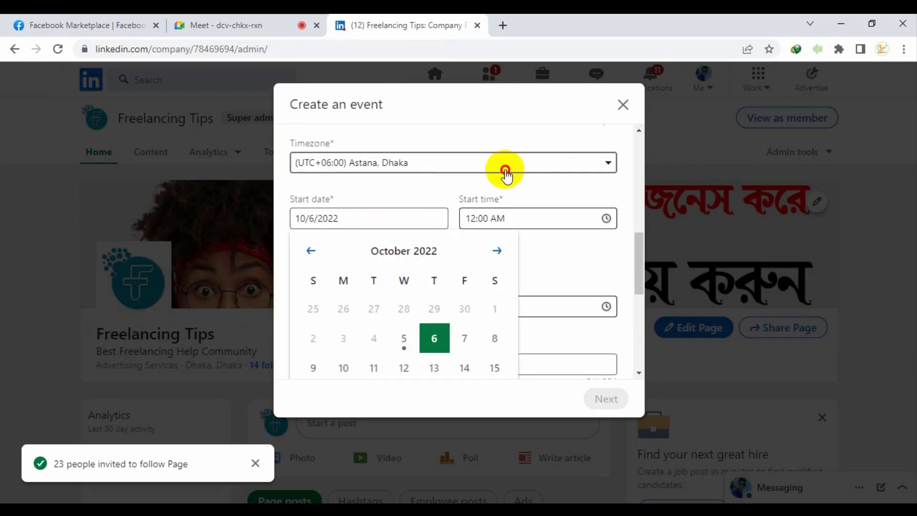
left_click(506, 164)
left_click(382, 362)
scroll(435, 353, "down", 3)
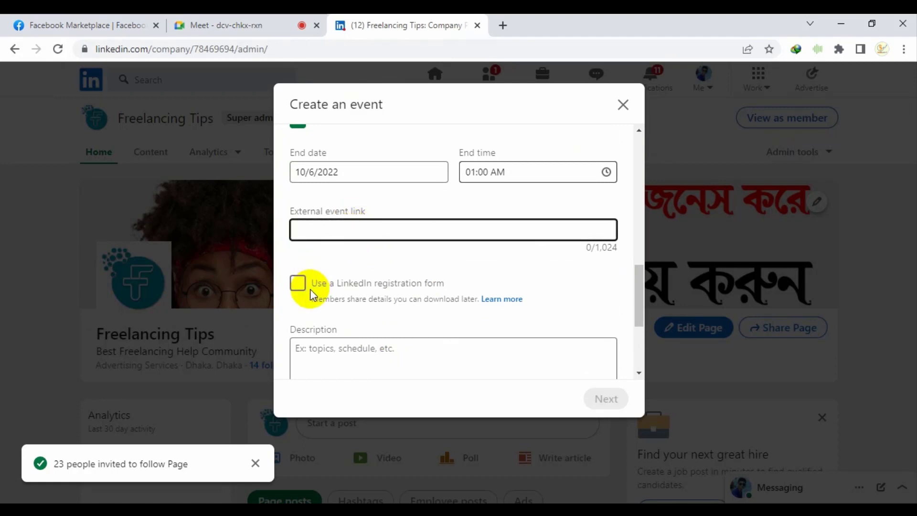
left_click(299, 283)
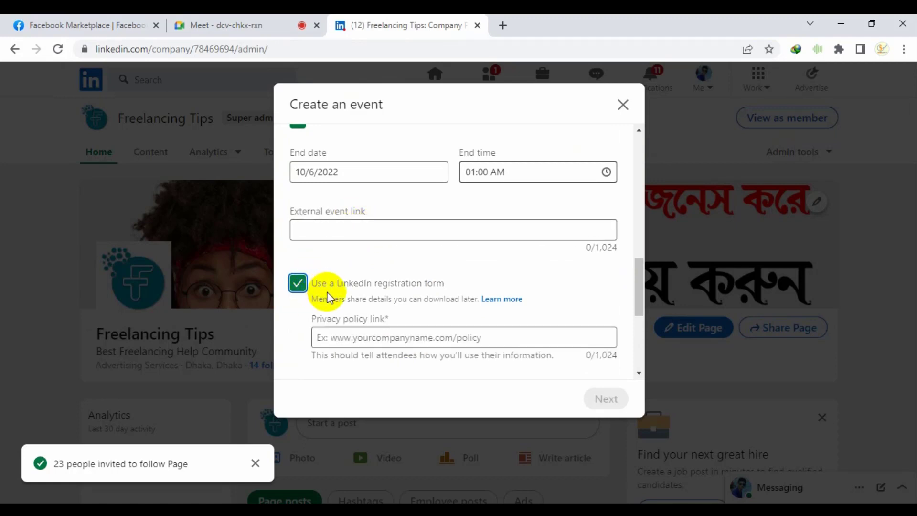
left_click(330, 291)
left_click(334, 293)
Try the privacy policy, description and speaker fields, untick registration form, and close the unfilled form
scroll(337, 294, "down", 1)
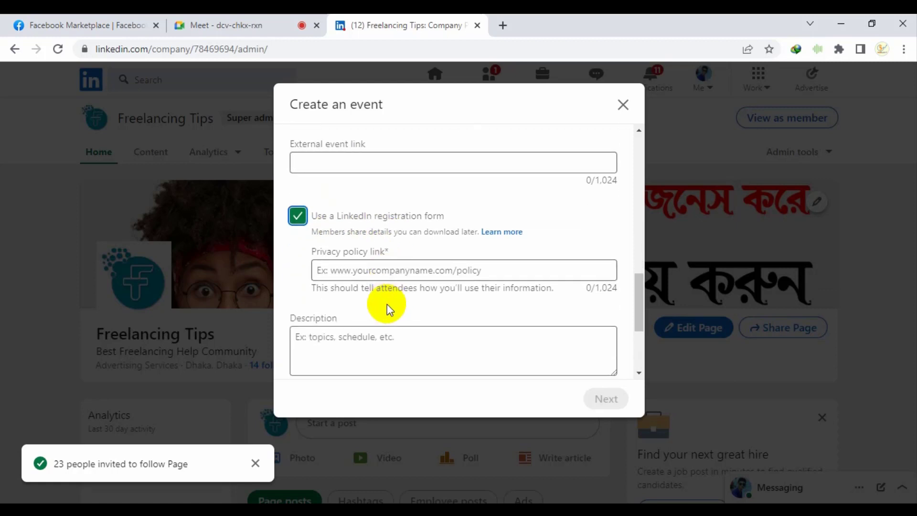
left_click(385, 272)
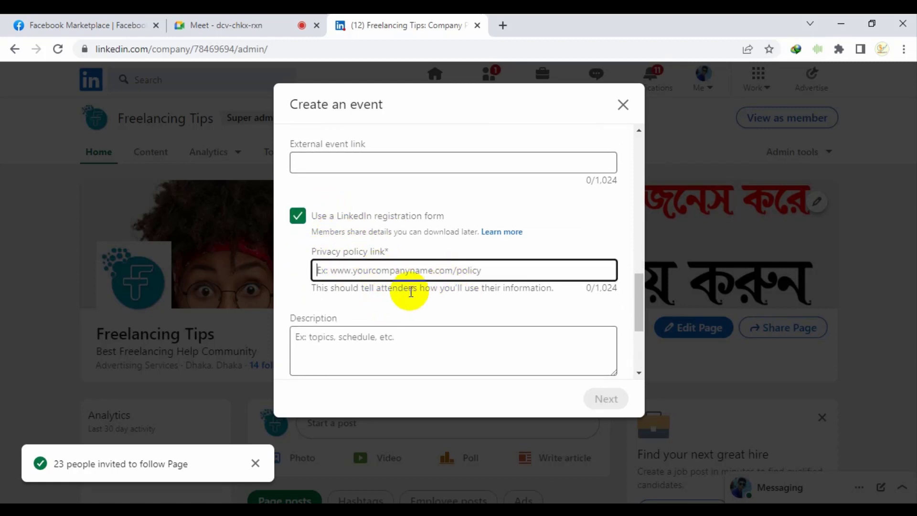
left_click(319, 218)
left_click(383, 306)
scroll(383, 306, "down", 2)
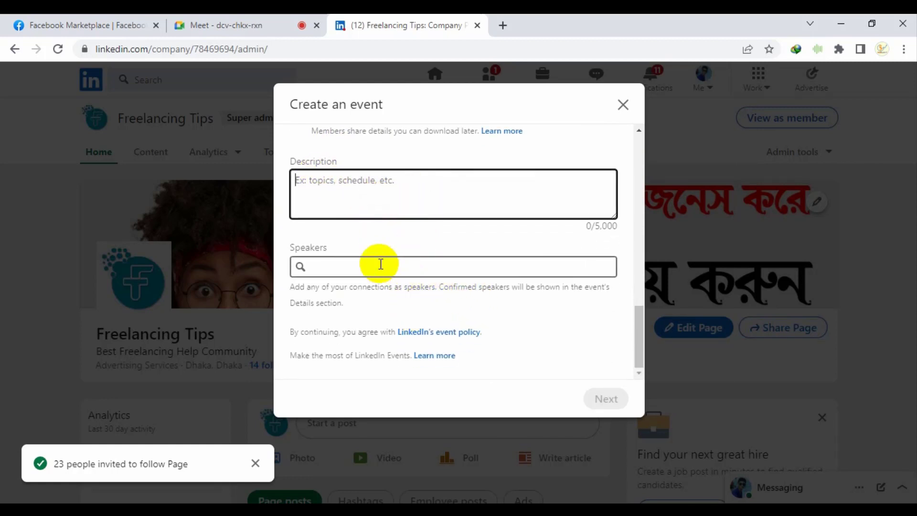
left_click(468, 273)
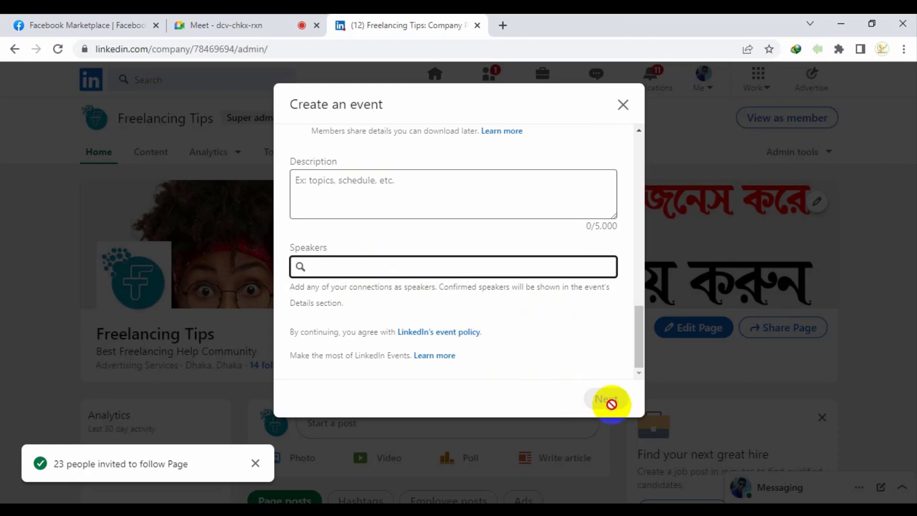
left_click(623, 104)
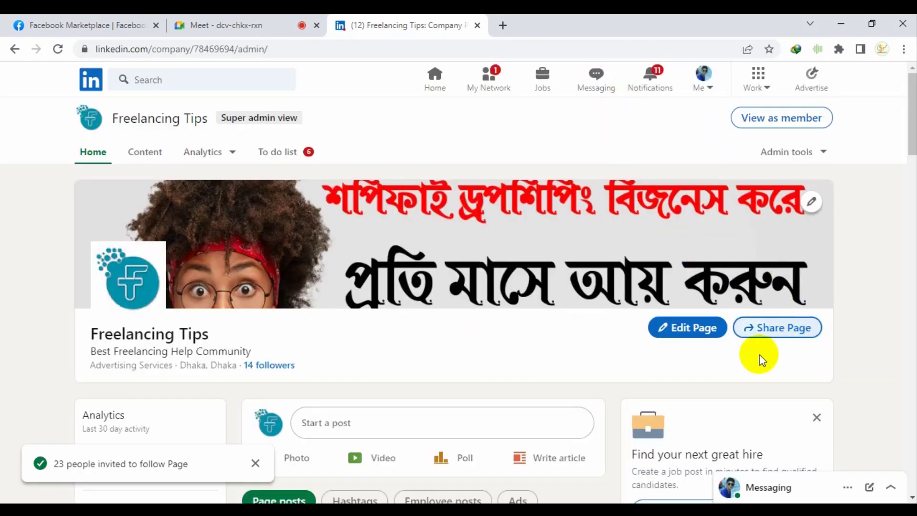
left_click(247, 19)
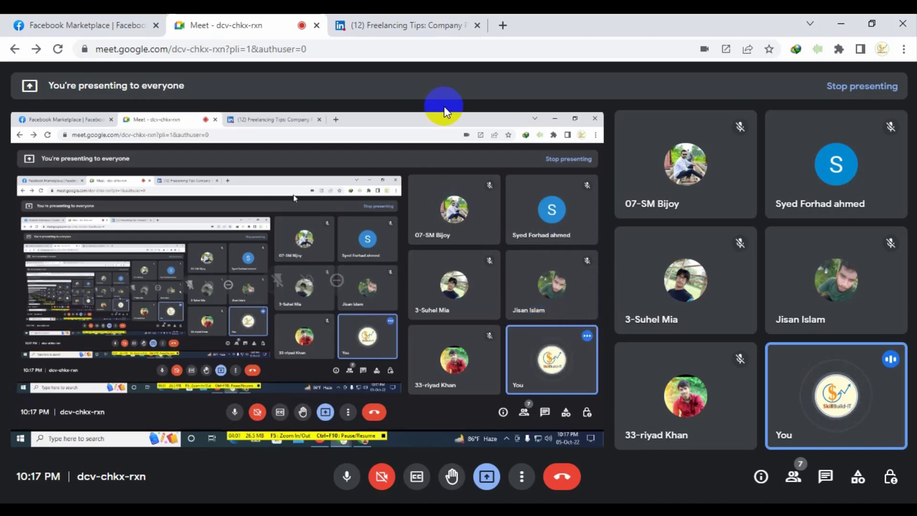
left_click(412, 24)
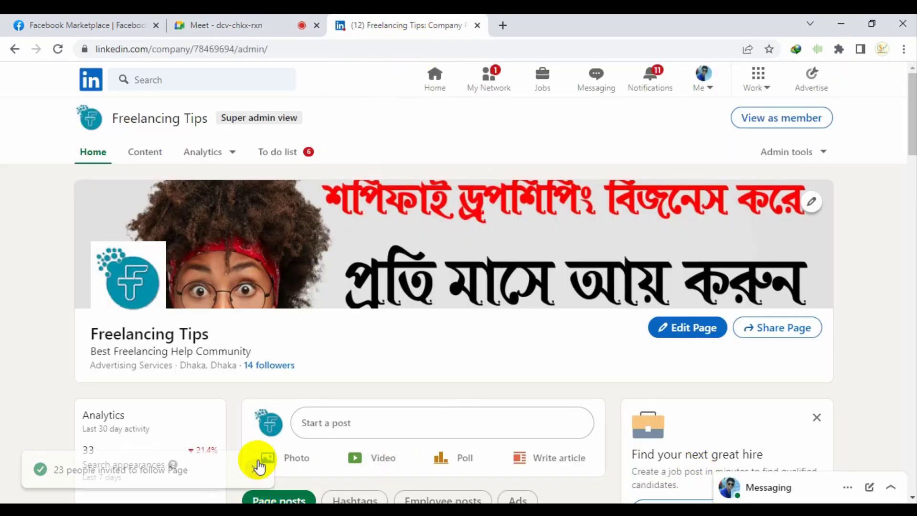
Close the Find your next great hire card on the admin page
scroll(420, 364, "down", 3)
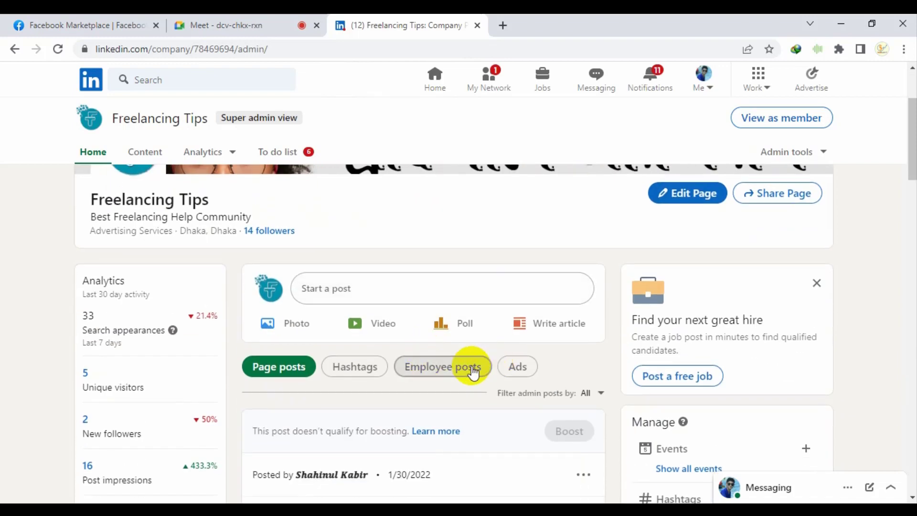
scroll(736, 334, "up", 3)
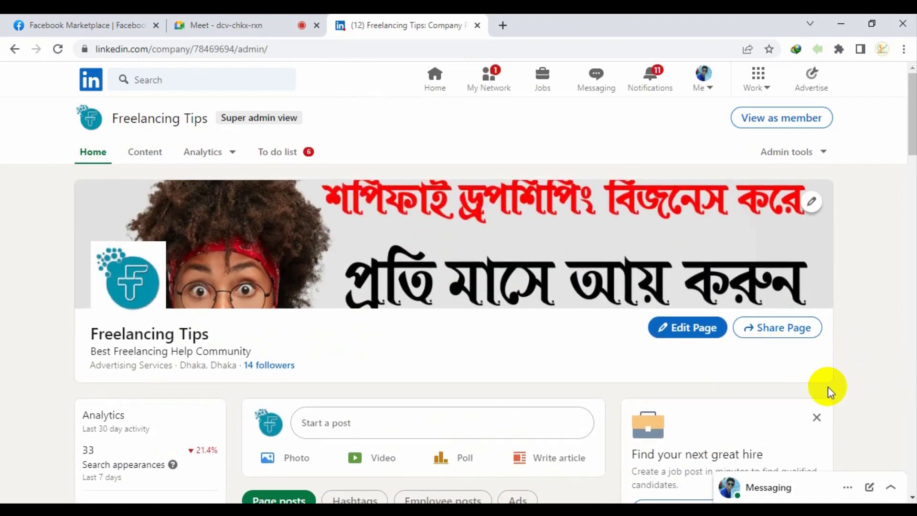
left_click(817, 417)
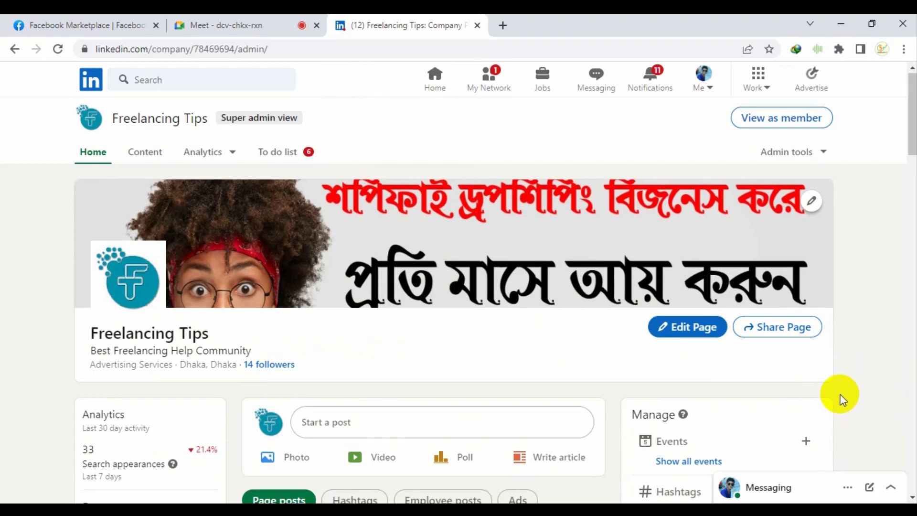
Scroll through the Freelancing Tips admin page and open the Admin tools dropdown
scroll(839, 400, "down", 3)
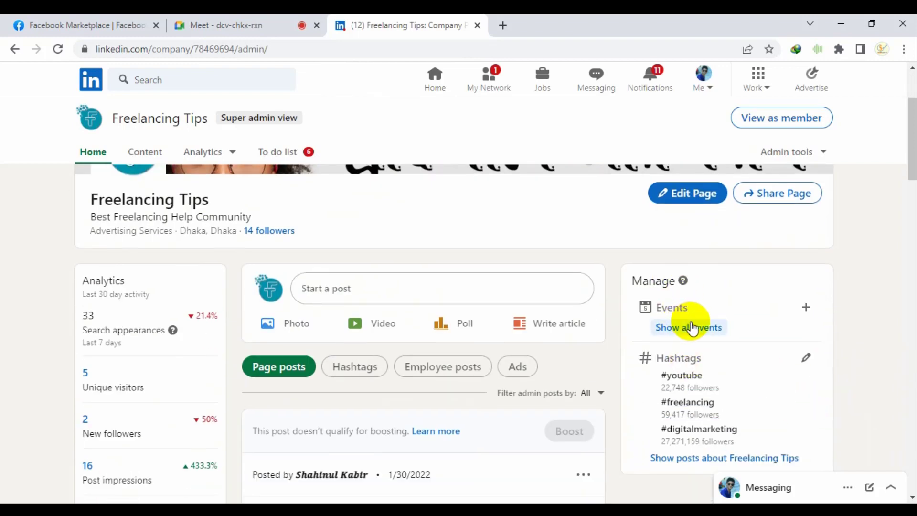
scroll(589, 365, "down", 3)
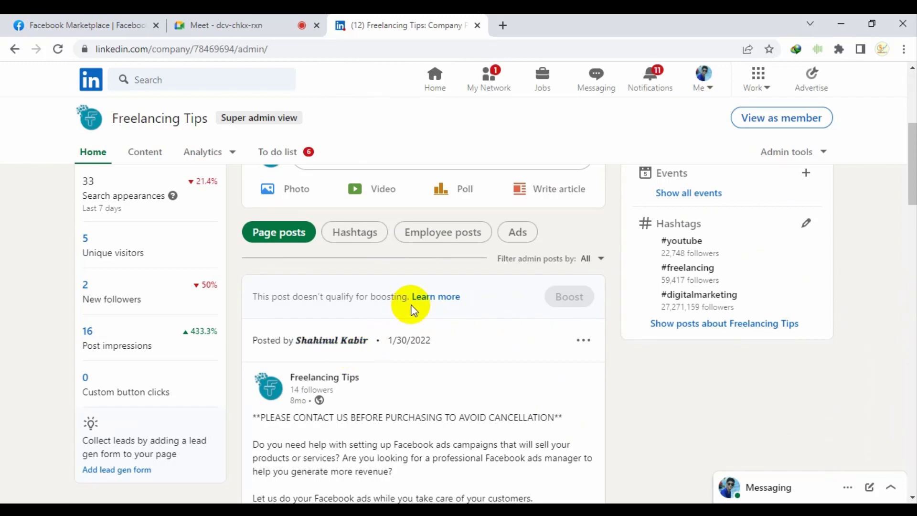
scroll(411, 311, "down", 6)
scroll(424, 337, "down", 3)
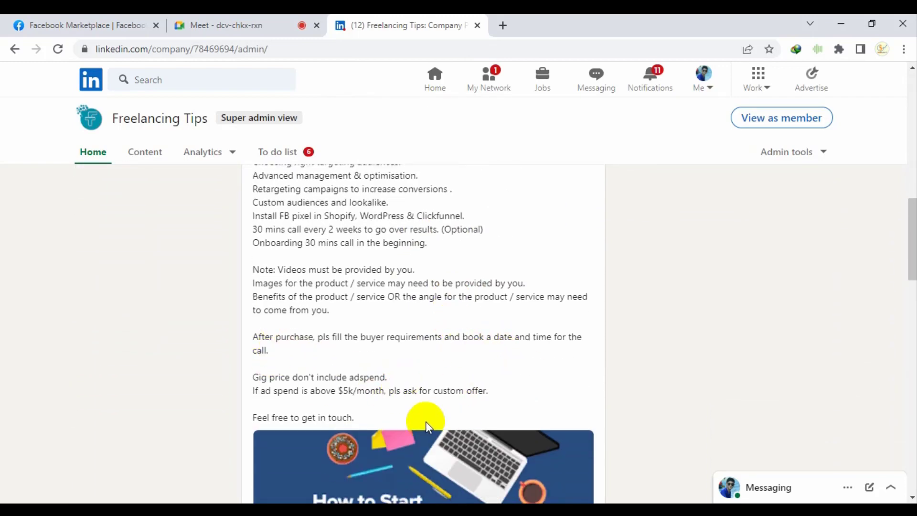
scroll(446, 359, "up", 12)
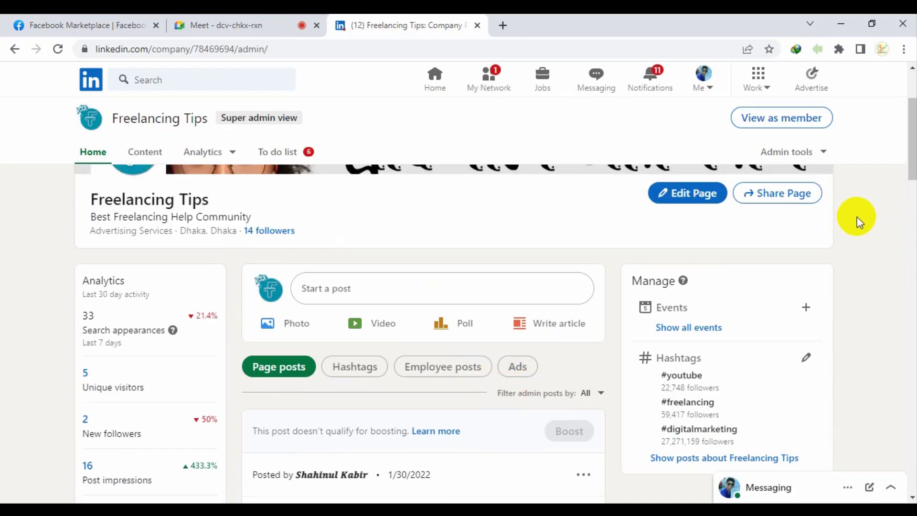
scroll(857, 217, "up", 3)
left_click(824, 151)
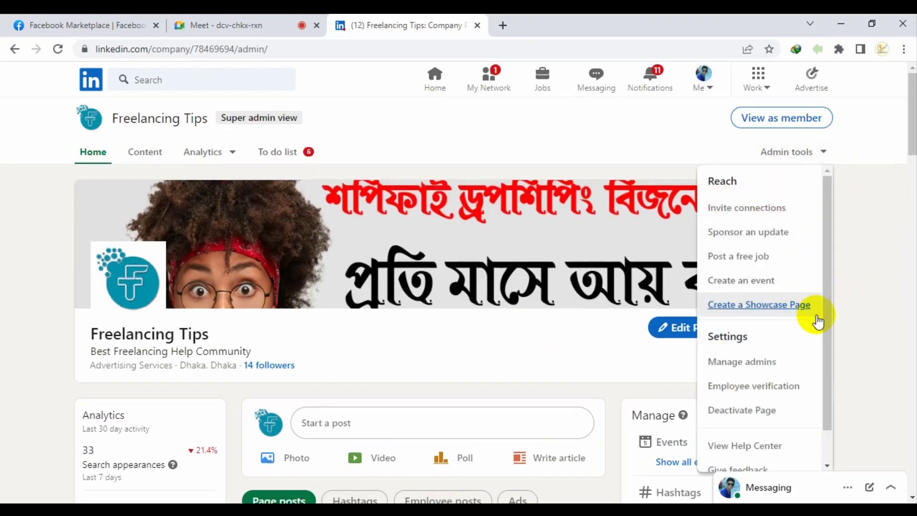
Preview the Showcase Page setup, then return to the Freelancing Tips admin page from the Me menu
left_click(774, 306)
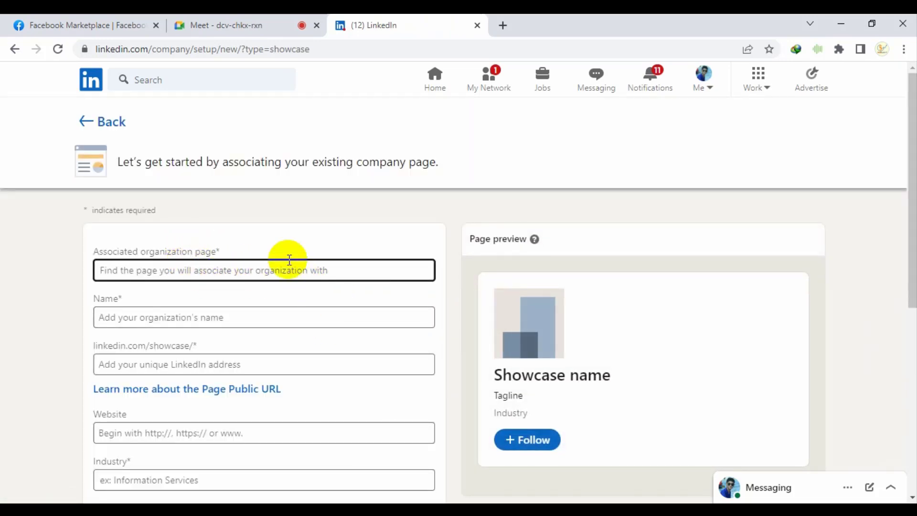
left_click(88, 117)
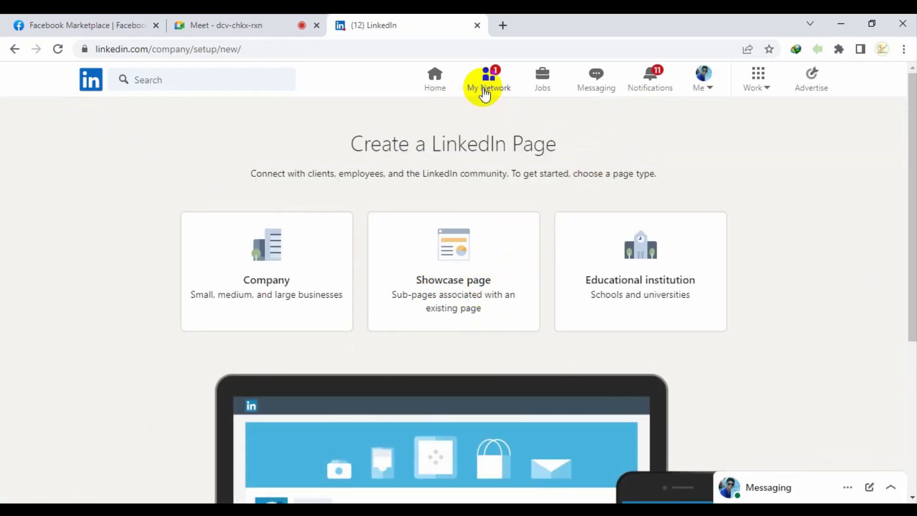
left_click(705, 79)
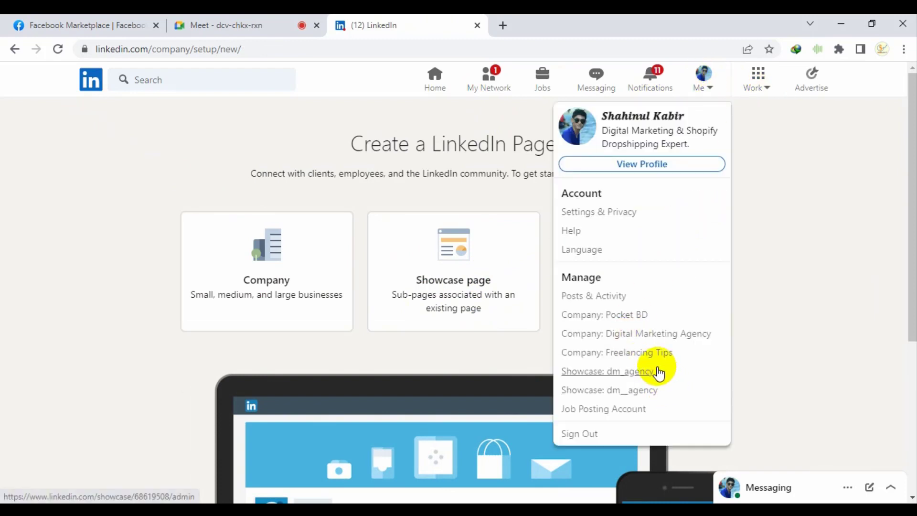
left_click(653, 355)
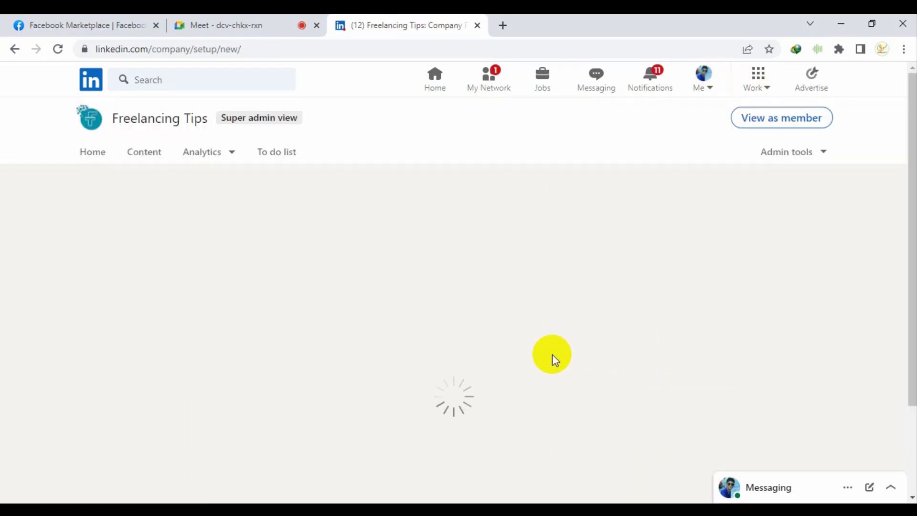
scroll(812, 268, "down", 2)
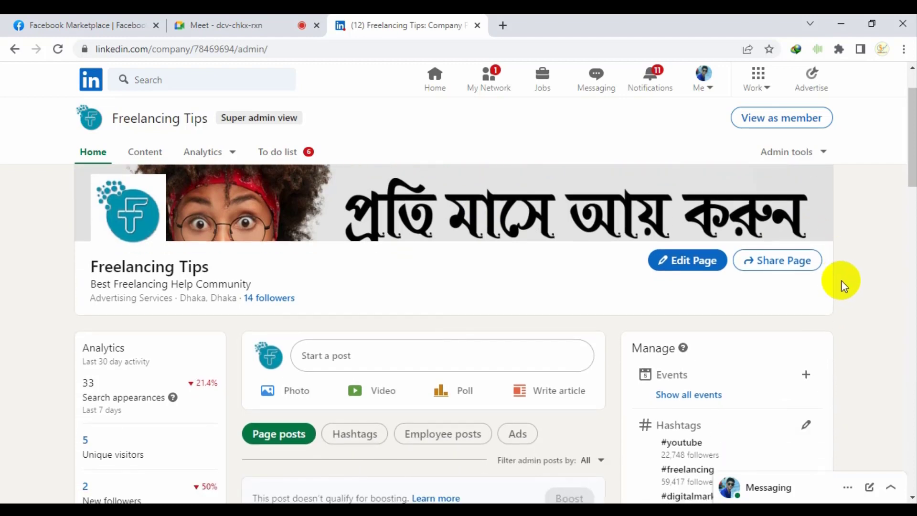
Scroll back to the Freelancing Tips page header and show the Admin tools options
scroll(813, 272, "up", 2)
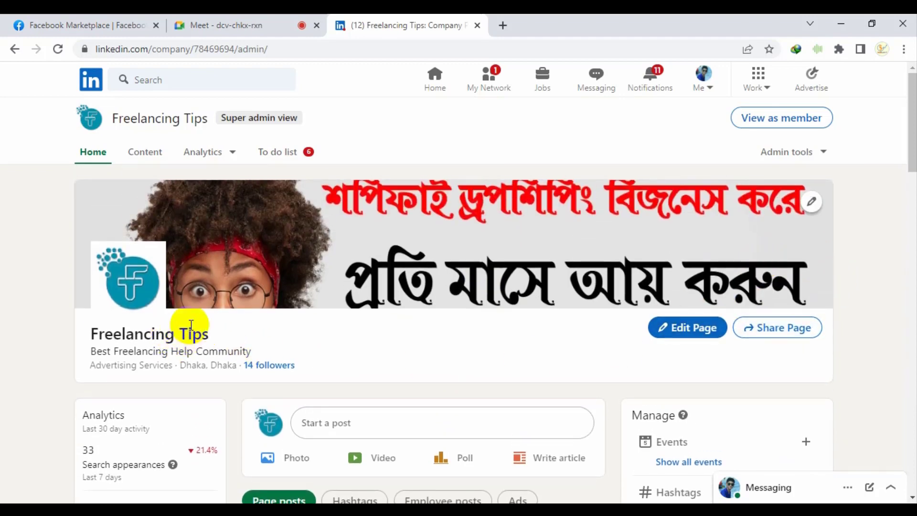
triple_click(189, 327)
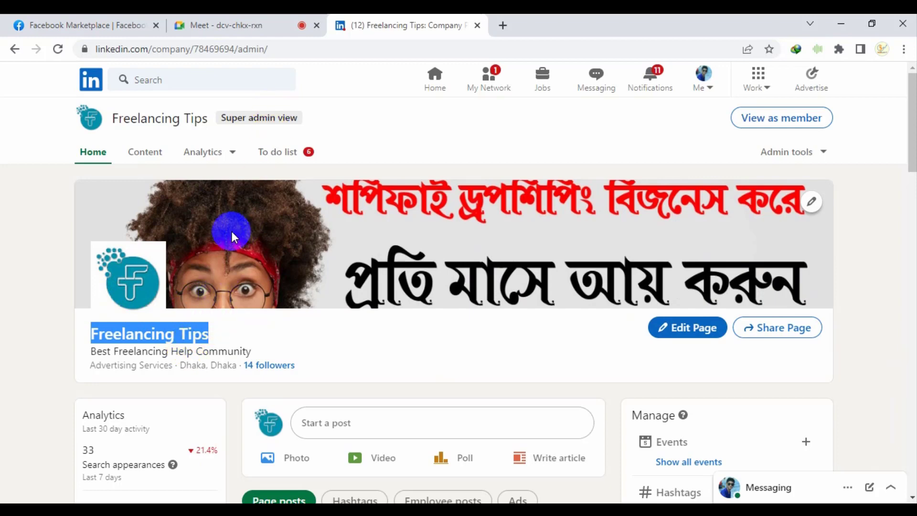
scroll(789, 297, "down", 4)
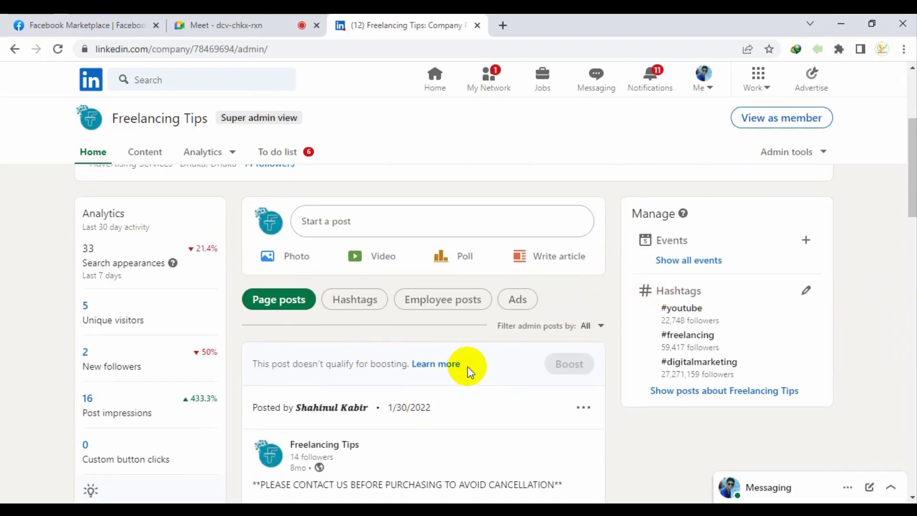
scroll(754, 243, "up", 3)
scroll(761, 277, "up", 2)
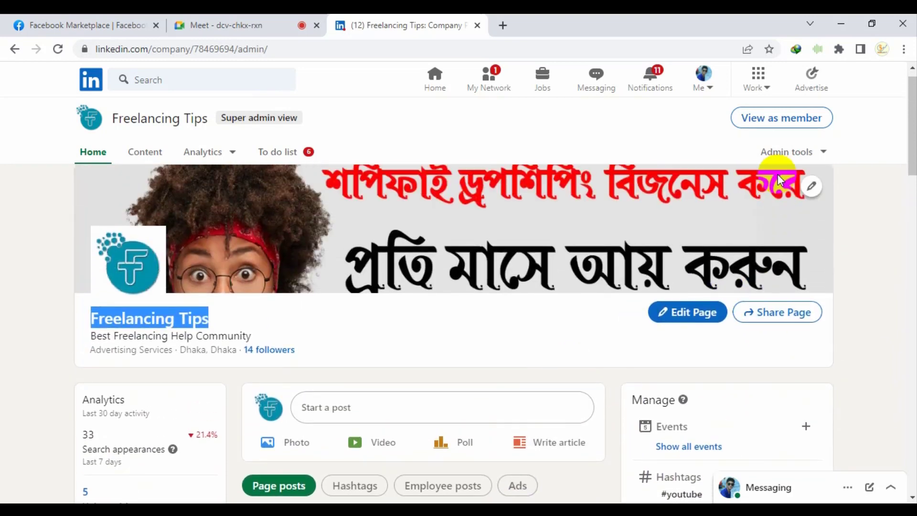
left_click(784, 154)
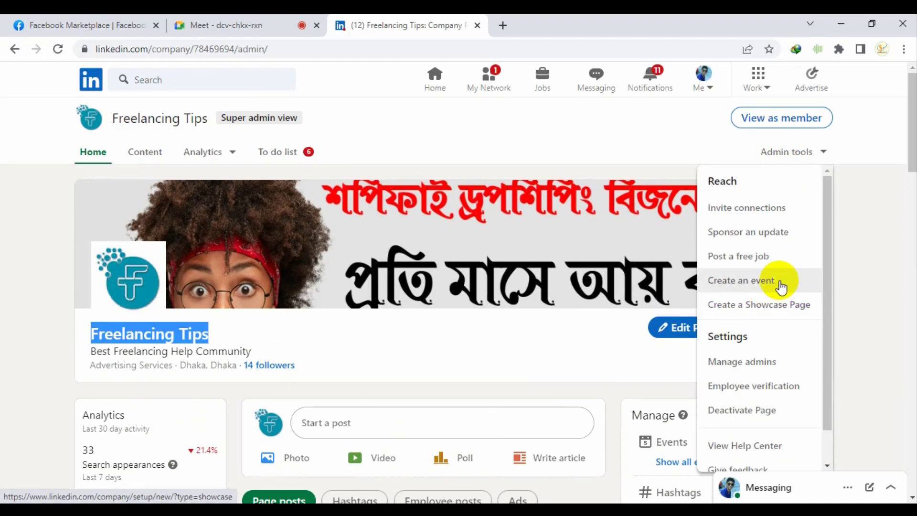
Go to Manage admins, review the Add admin roles, and close the form without adding anyone
left_click(765, 361)
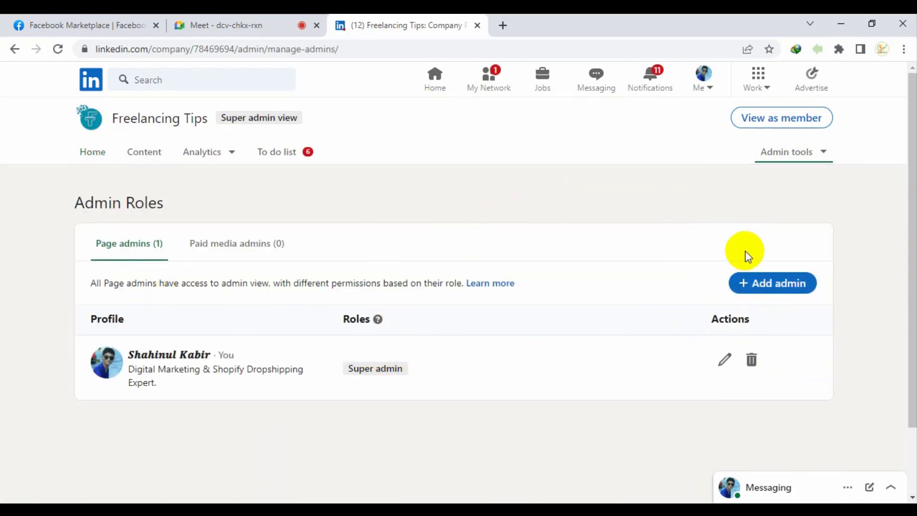
left_click(789, 277)
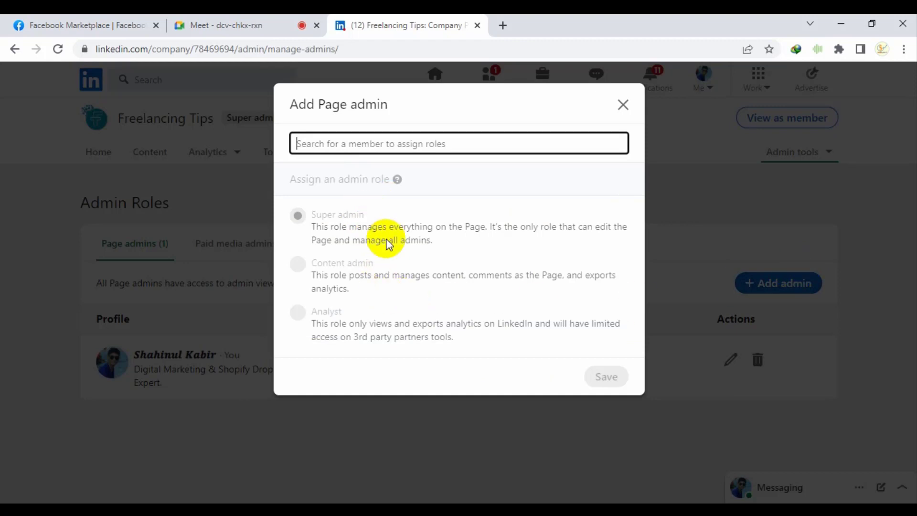
left_click_drag(452, 226, 354, 251)
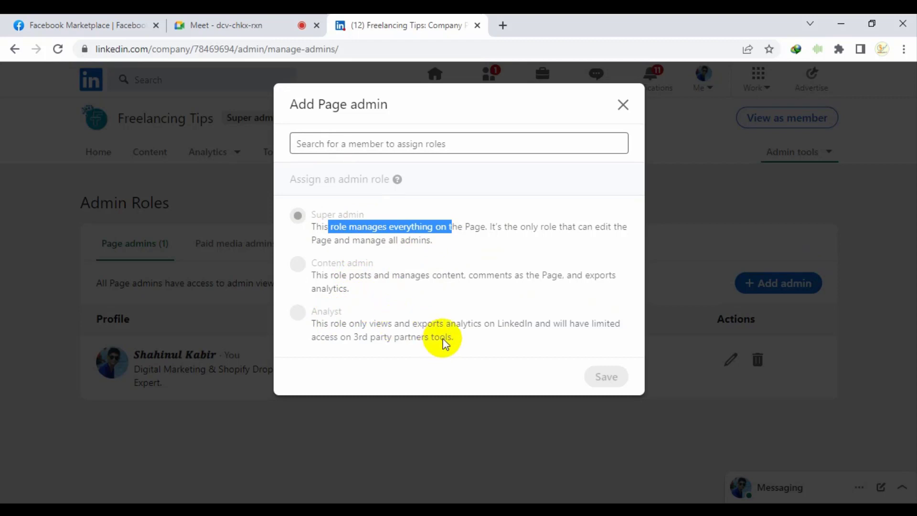
left_click(458, 143)
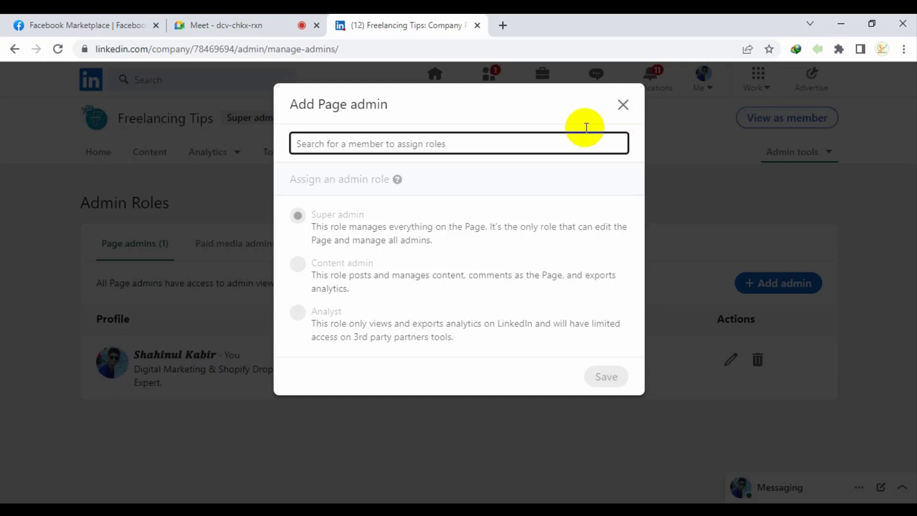
left_click(623, 105)
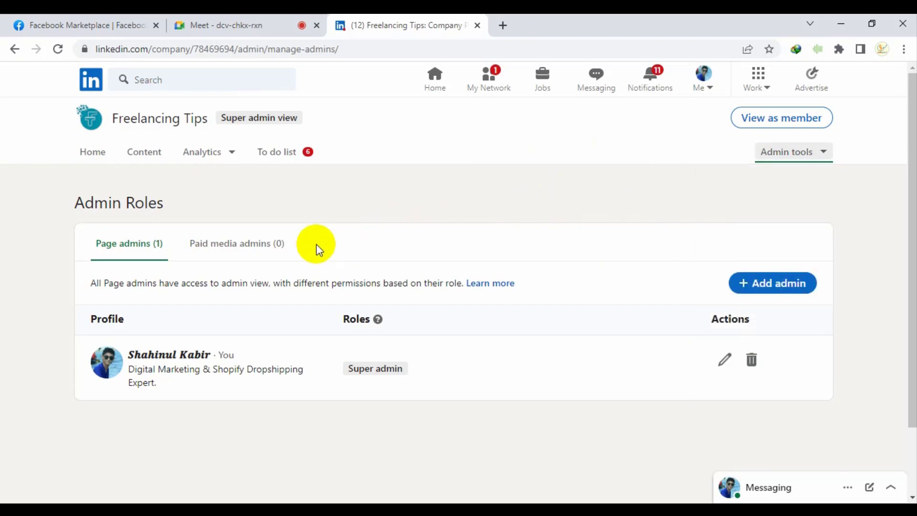
left_click(267, 251)
scroll(397, 289, "down", 2)
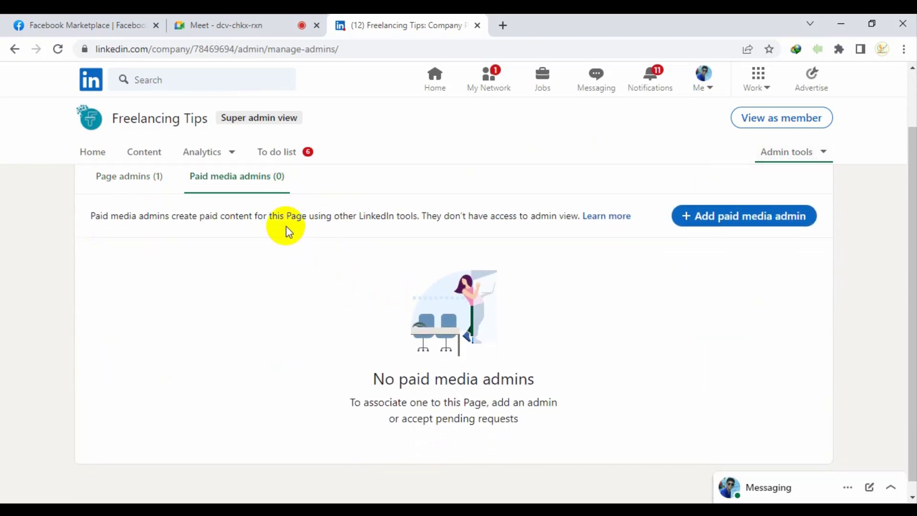
scroll(550, 361, "down", 1)
left_click_drag(449, 362, 516, 361)
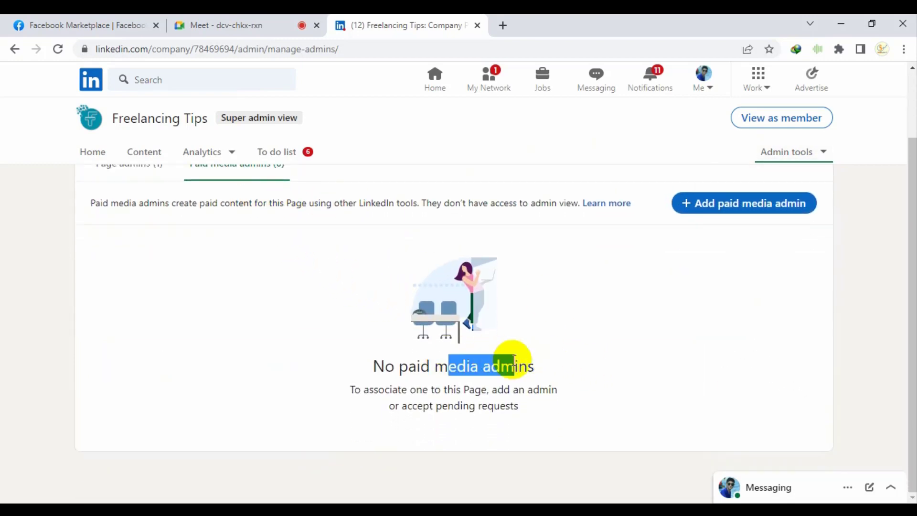
left_click(550, 361)
left_click(713, 206)
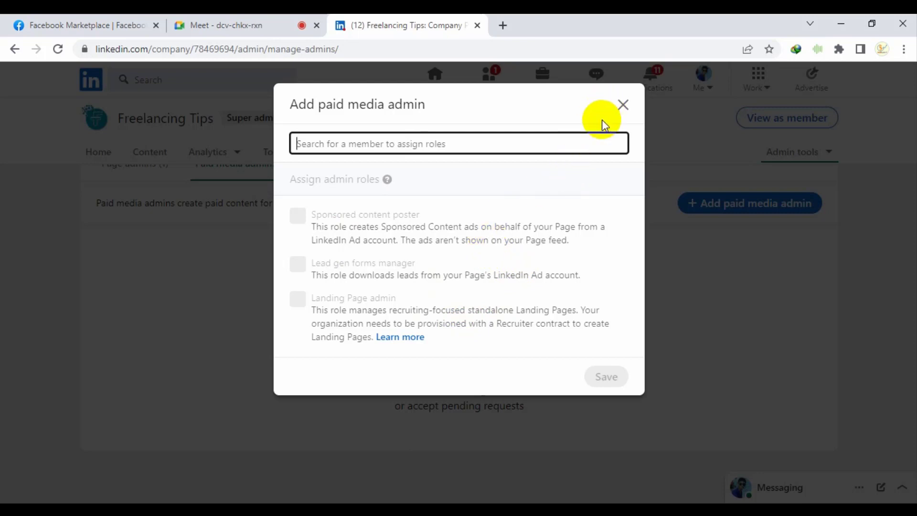
left_click(627, 110)
left_click(721, 208)
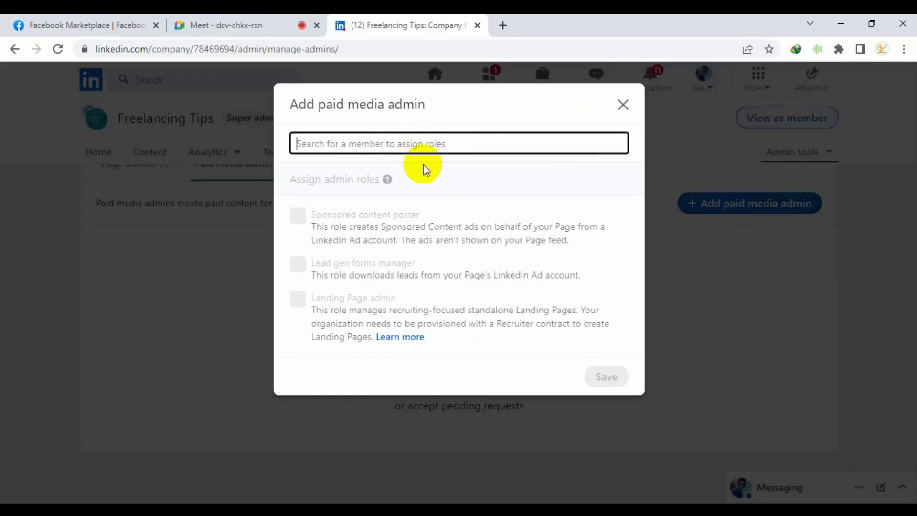
left_click(621, 106)
scroll(162, 231, "up", 2)
left_click(137, 261)
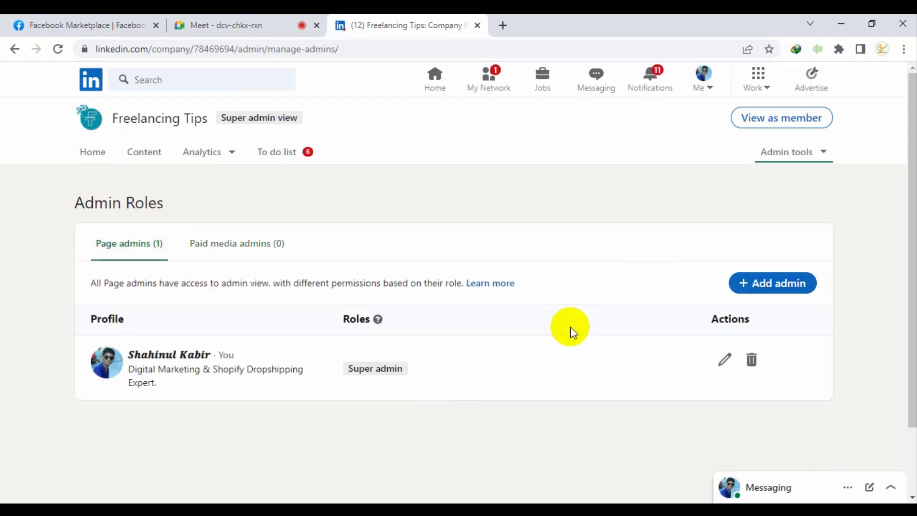
Try editing your own page role and dismiss the Super Admin error
left_click(723, 361)
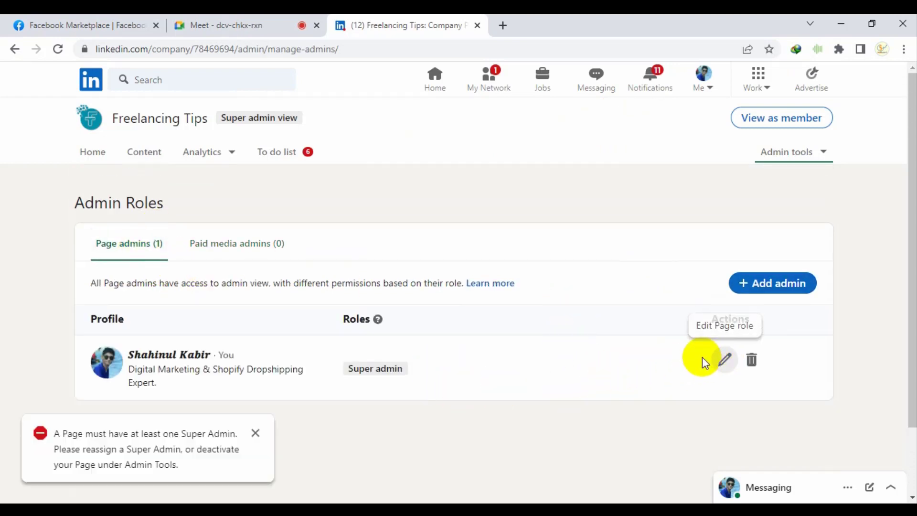
left_click(257, 433)
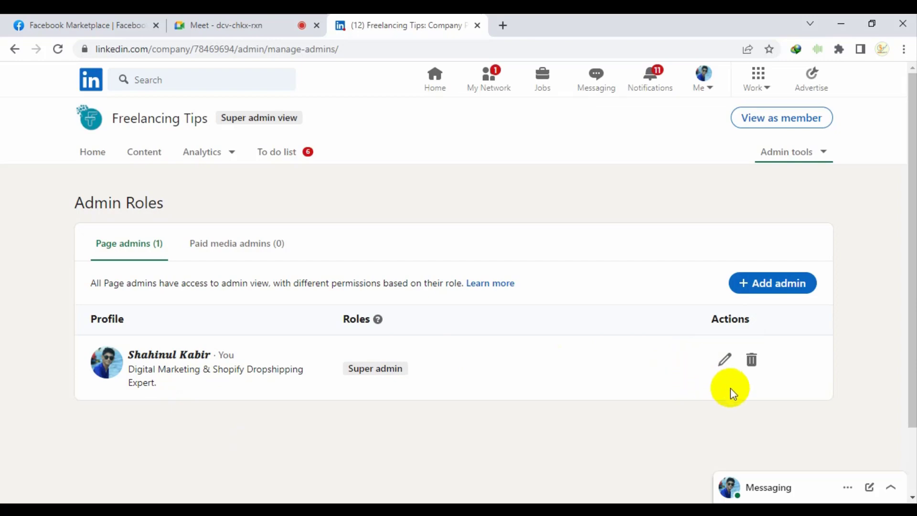
left_click(725, 362)
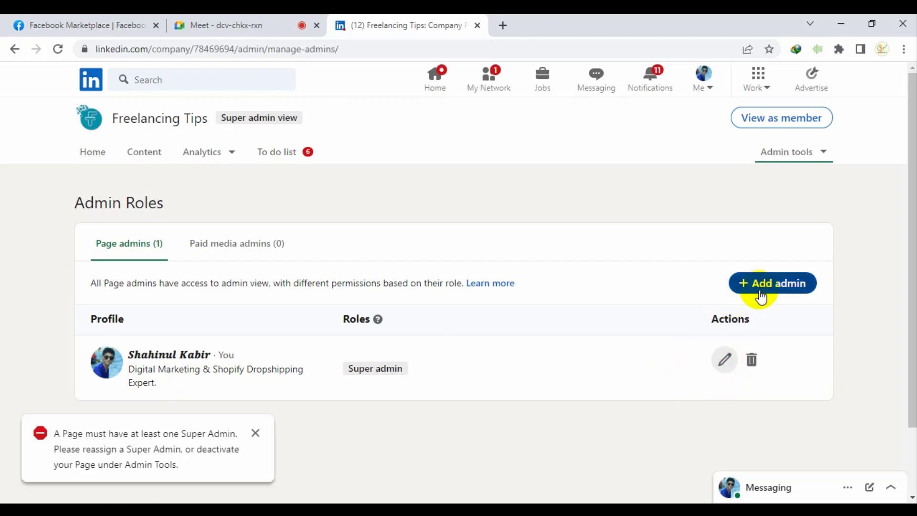
Find the member by name and save them as a new admin with the Super admin role
left_click(760, 289)
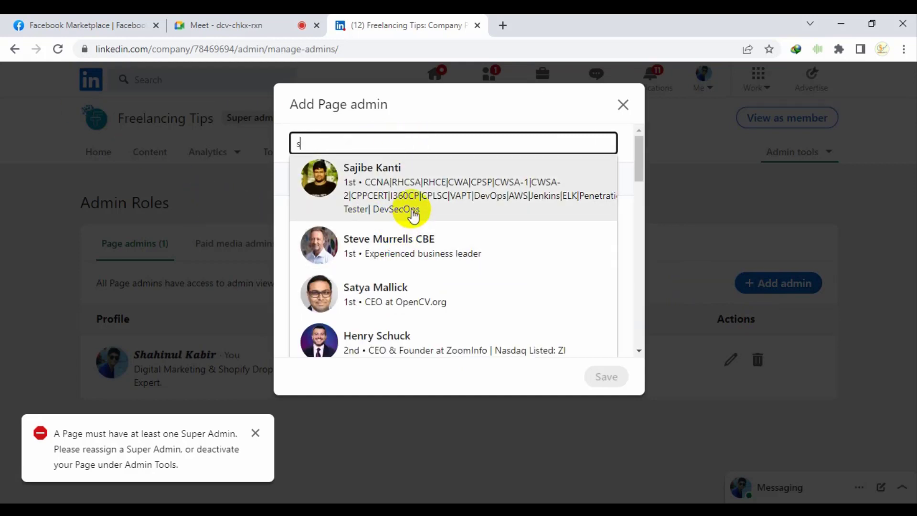
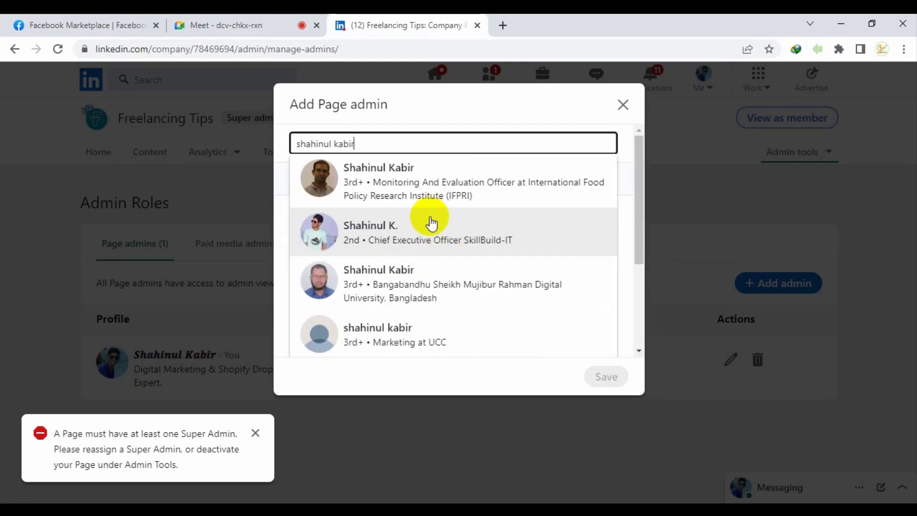
left_click(431, 223)
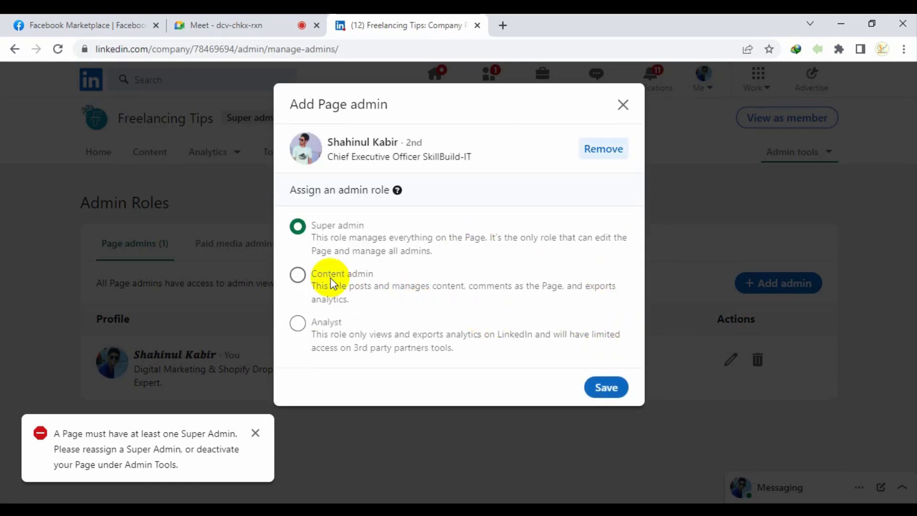
left_click(333, 284)
left_click(334, 319)
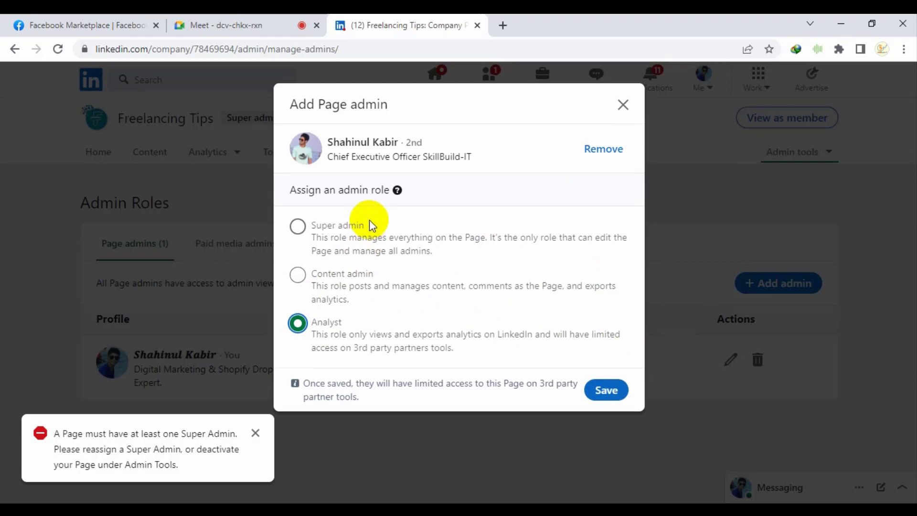
left_click(314, 230)
left_click(603, 391)
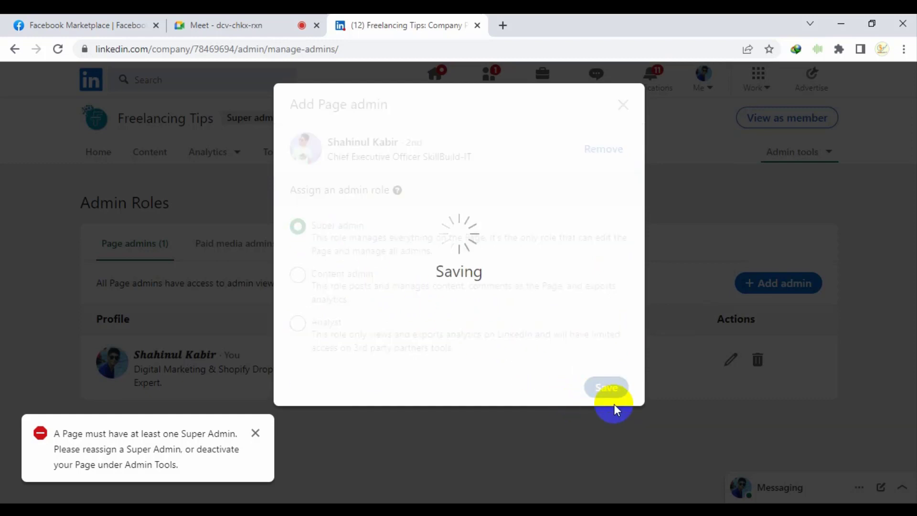
Dismiss the success notification and the Super Admin error message
scroll(441, 338, "down", 2)
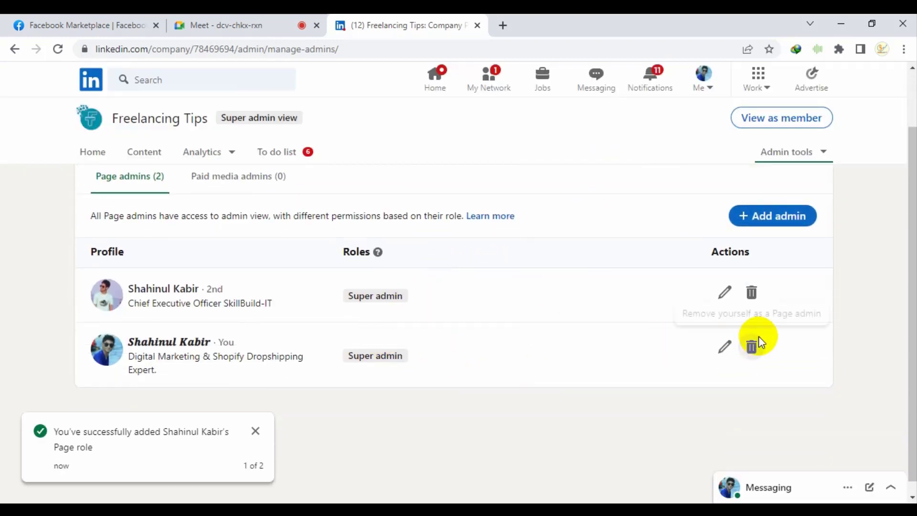
scroll(573, 310, "up", 2)
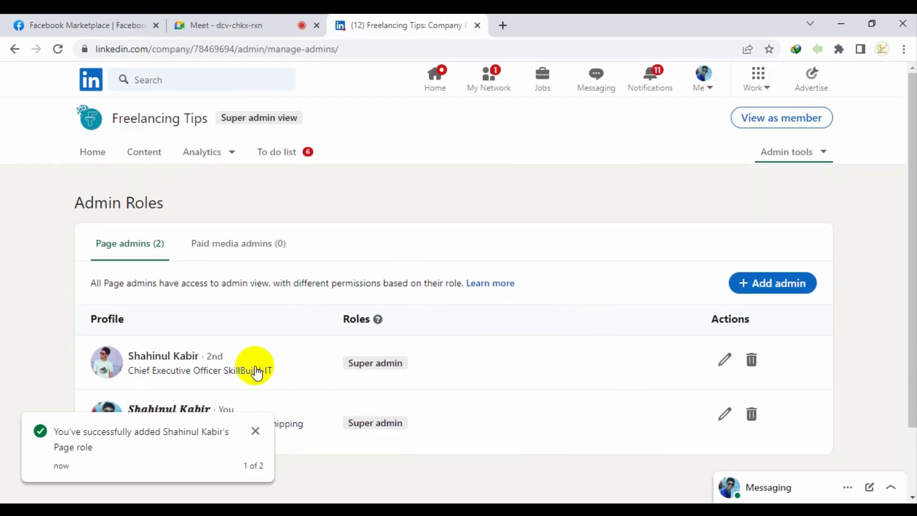
scroll(303, 370, "down", 2)
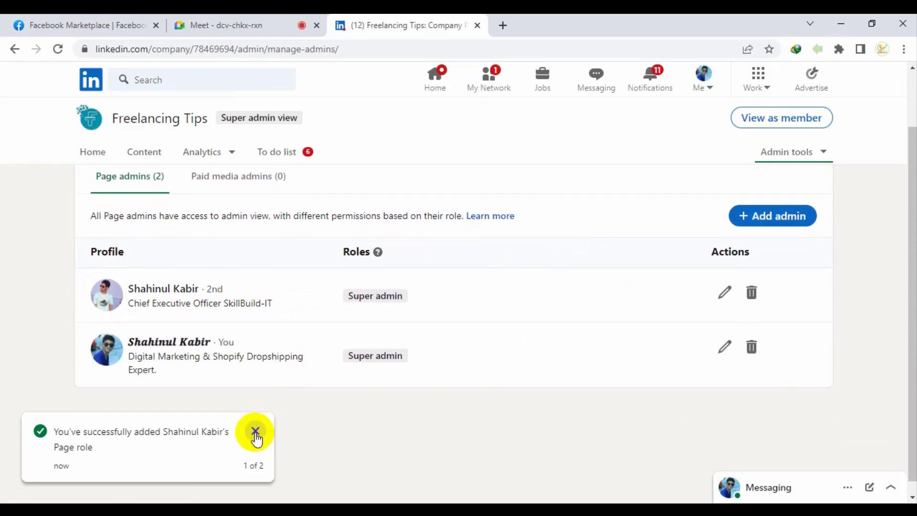
left_click(254, 430)
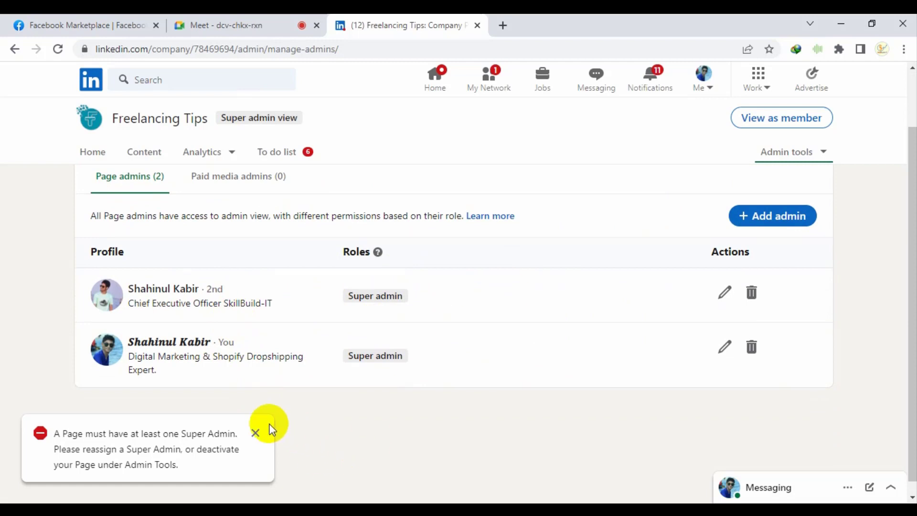
left_click(255, 433)
scroll(765, 158, "up", 2)
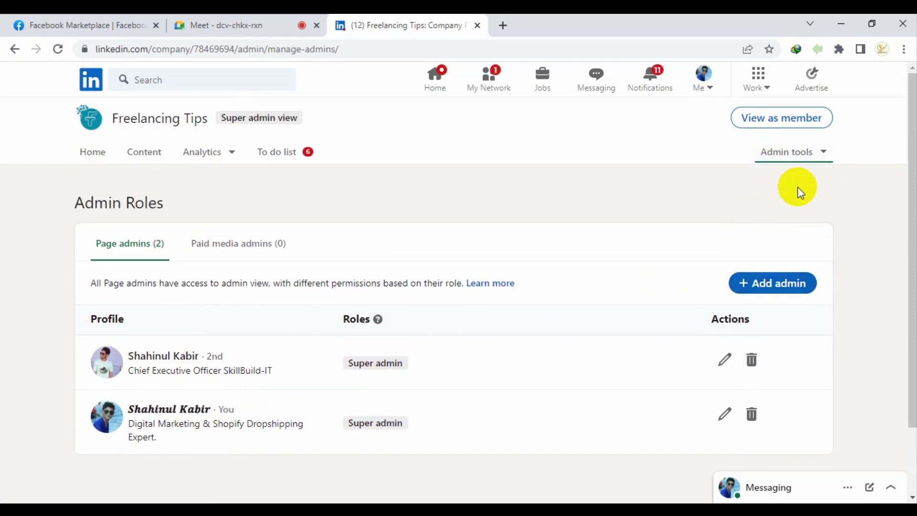
Go to the Freelancing Tips employee verification settings from Admin tools
left_click(793, 152)
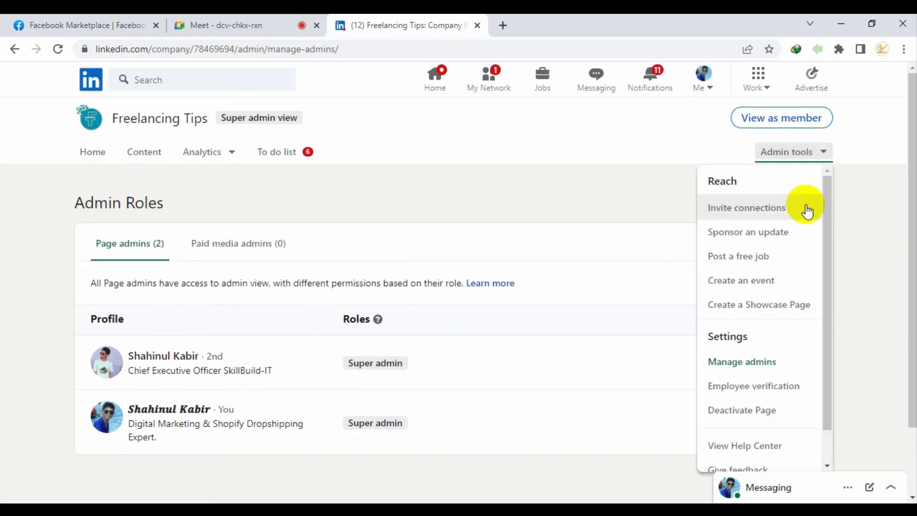
left_click(795, 389)
scroll(743, 377, "down", 2)
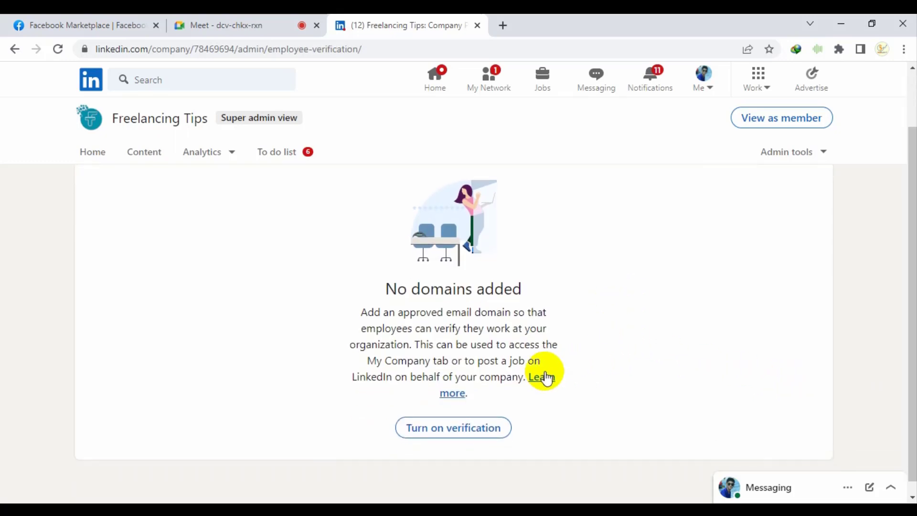
scroll(430, 411, "up", 2)
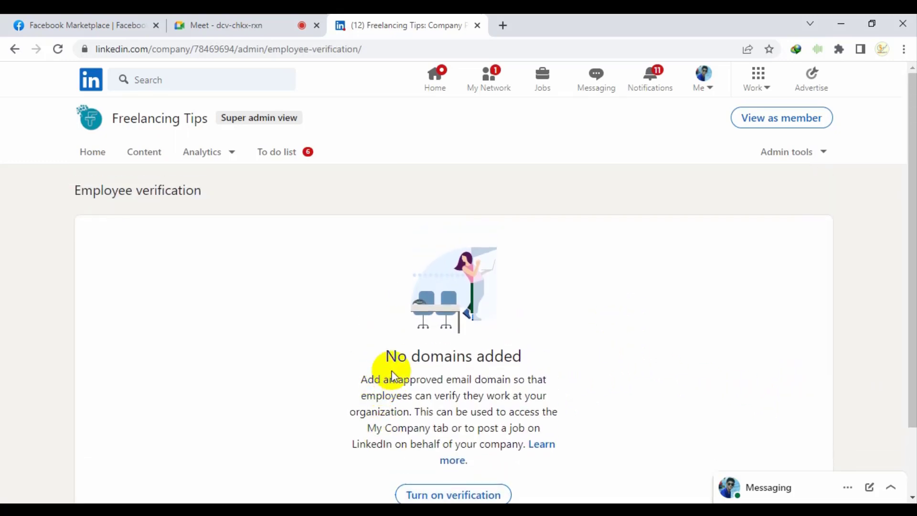
Copy the Freelancing Tips page name, glancing at the Google Meet tab and back
triple_click(176, 118)
right_click(177, 115)
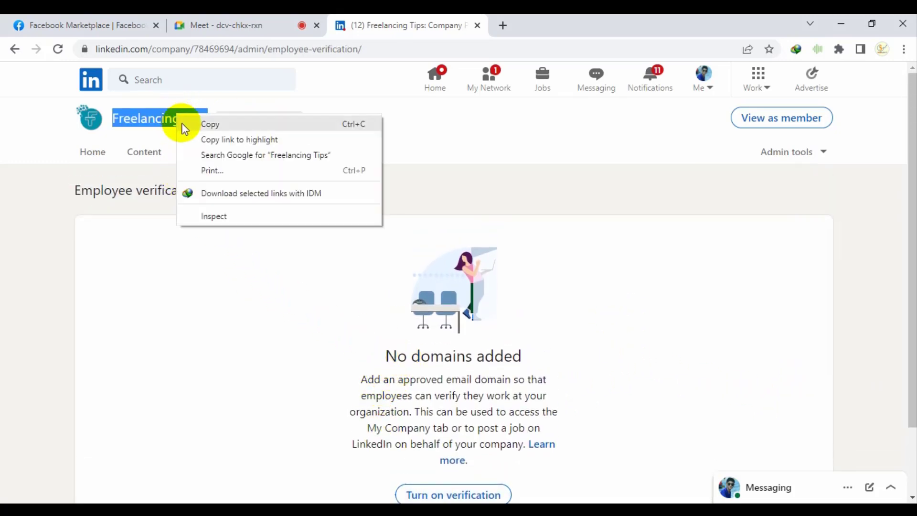
left_click(194, 129)
right_click(187, 123)
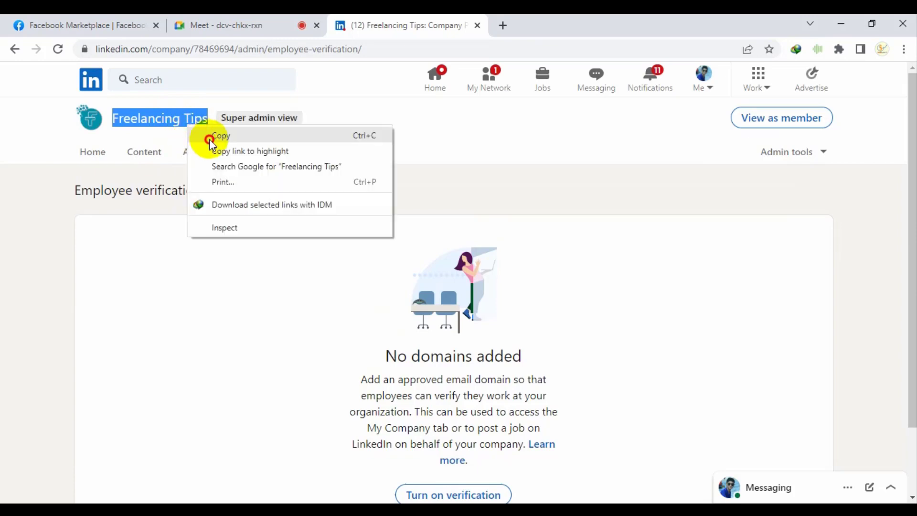
left_click(209, 137)
left_click(225, 24)
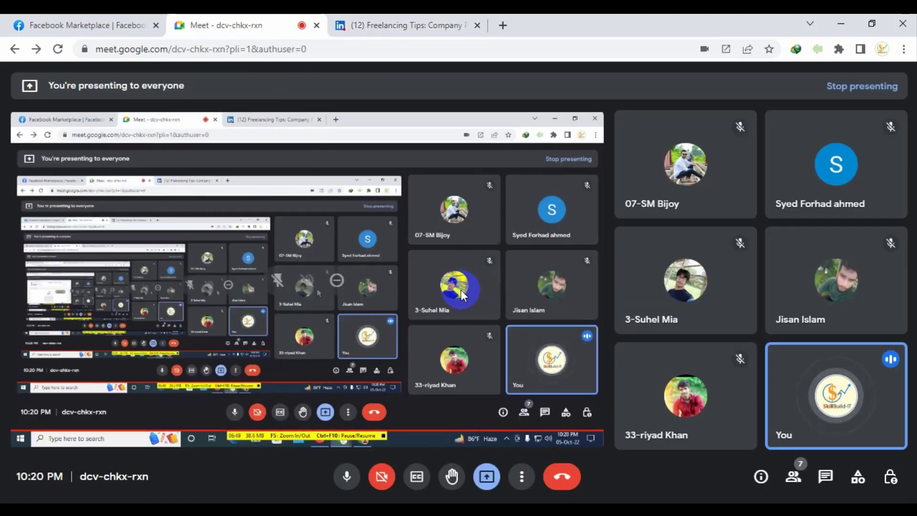
left_click(353, 22)
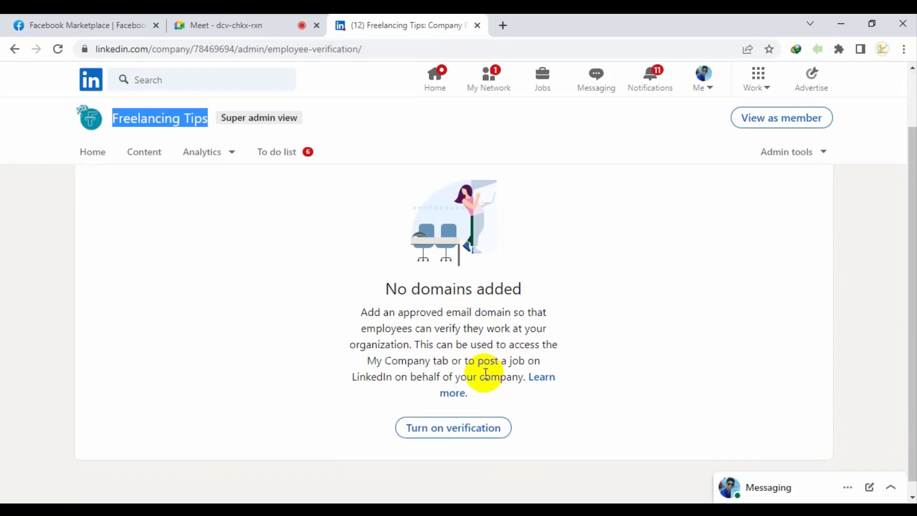
Review the No domains added explanation, then start turning on verification to get the Add a domain form
left_click_drag(364, 289, 513, 391)
left_click(563, 419)
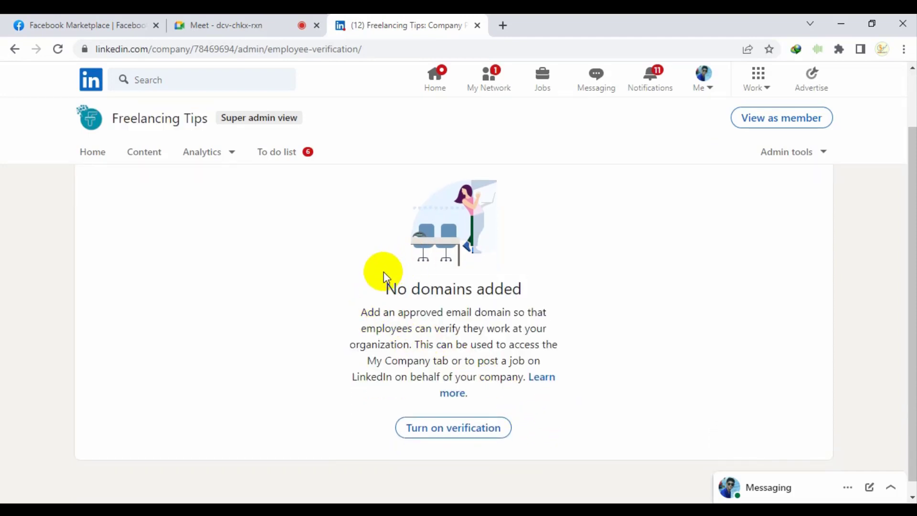
left_click_drag(392, 296, 511, 411)
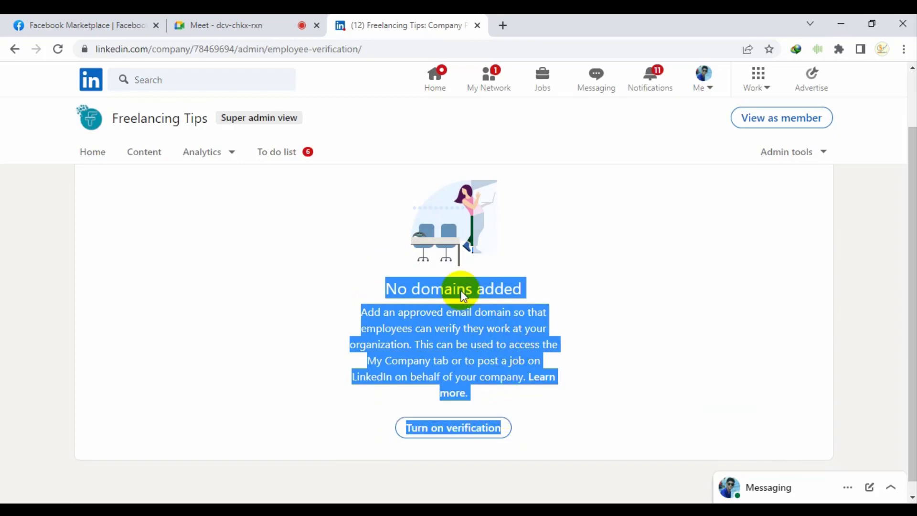
left_click(245, 16)
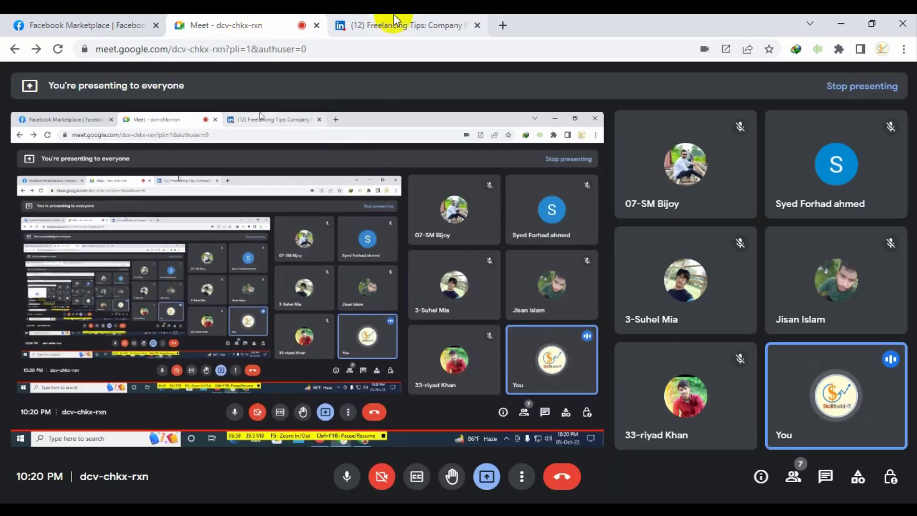
left_click(434, 20)
left_click(569, 414)
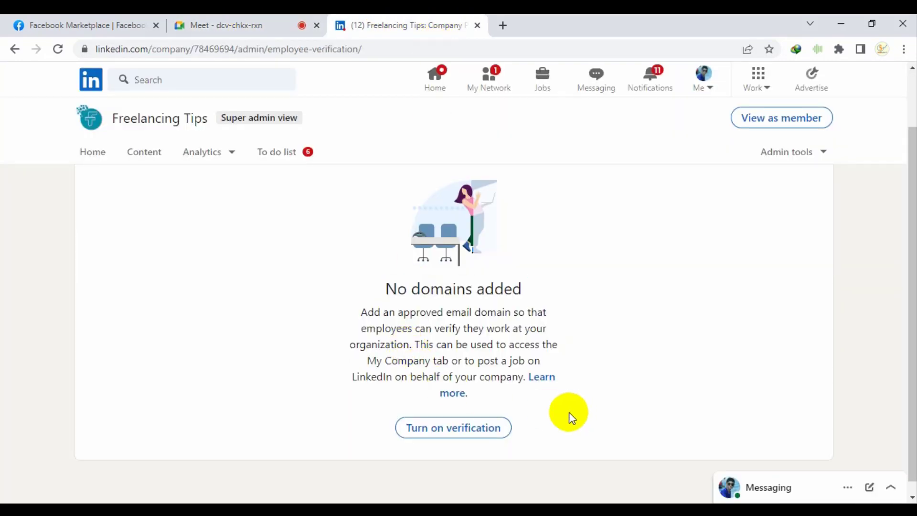
left_click(480, 430)
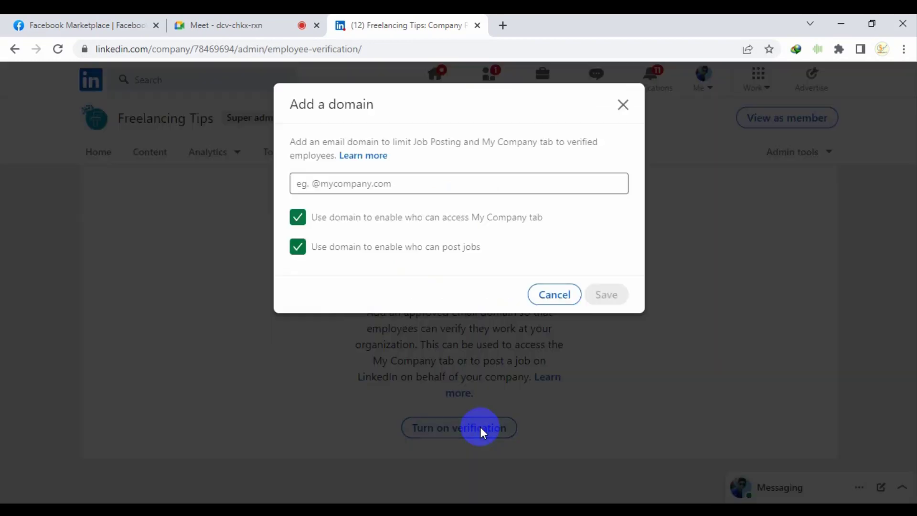
Leave the email domain field empty and close the Add a domain form
left_click(365, 187)
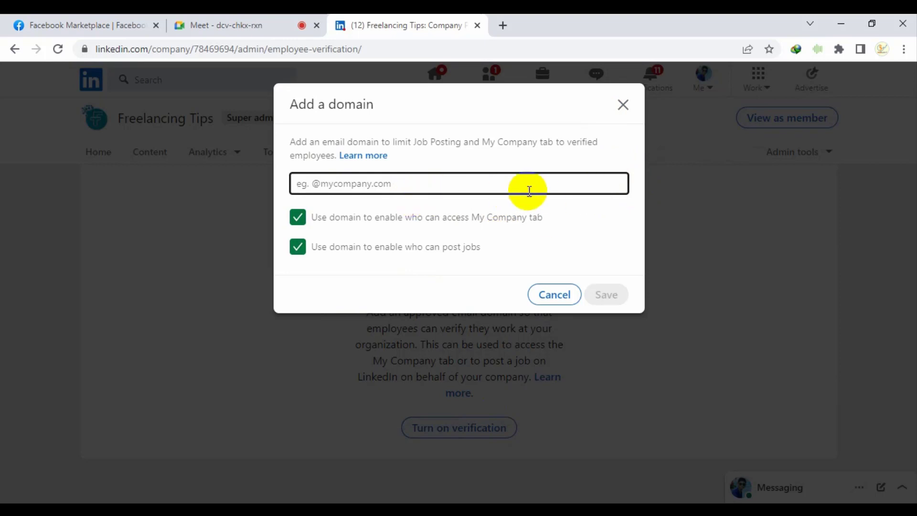
left_click(292, 25)
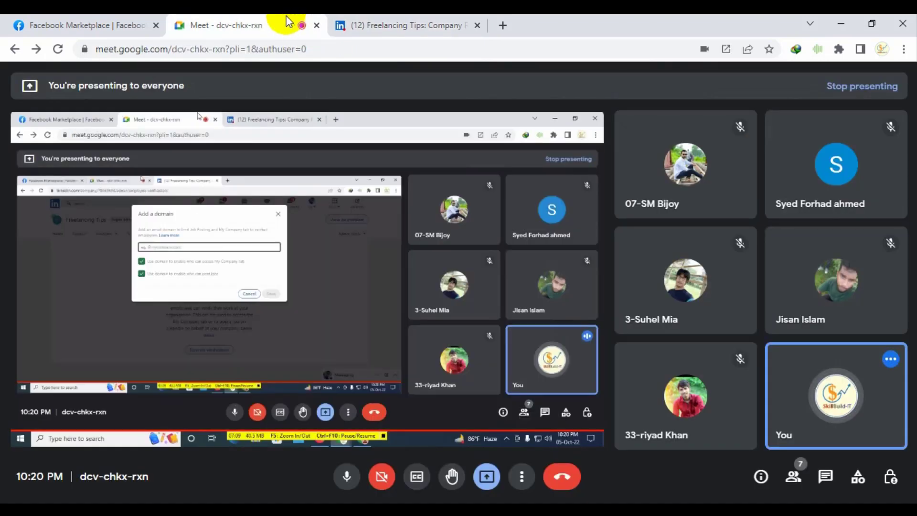
left_click(365, 24)
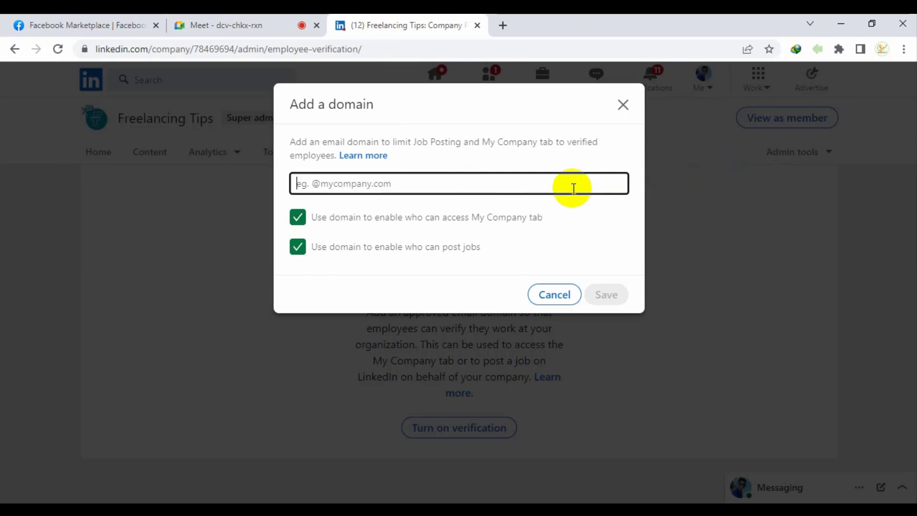
left_click(288, 24)
left_click(358, 24)
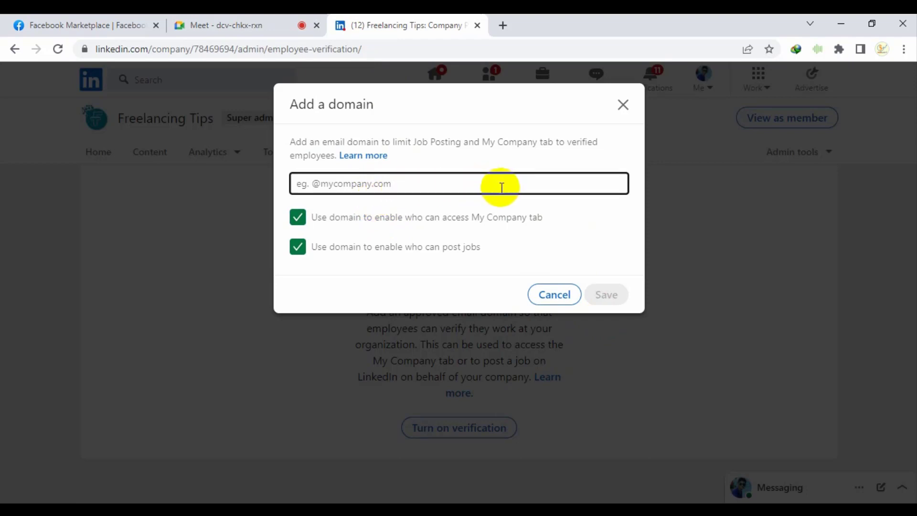
left_click(426, 187)
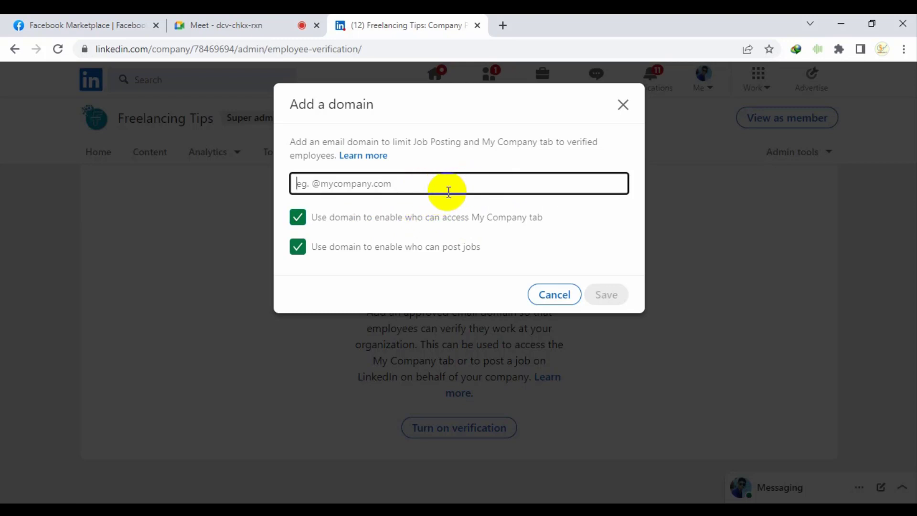
left_click(624, 105)
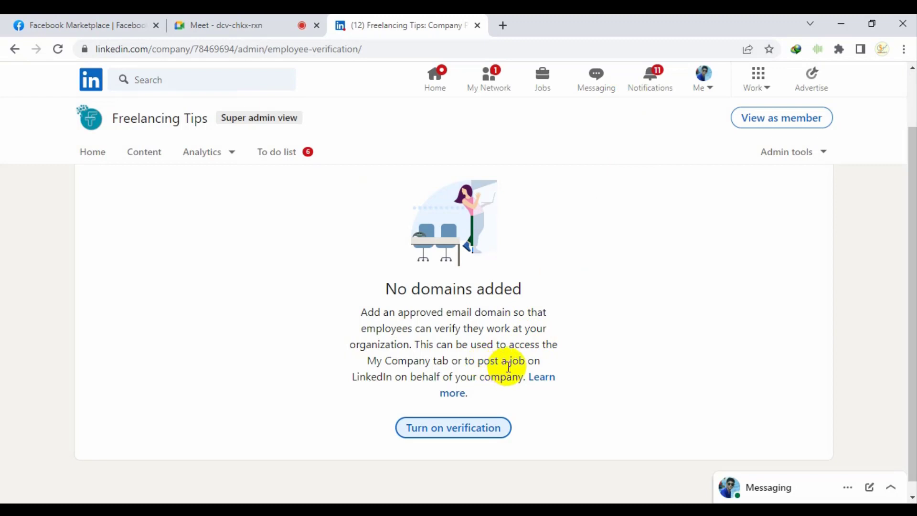
Reopen the Add a domain form via Turn on verification and close it again unsaved
left_click_drag(378, 288, 471, 330)
left_click(477, 354)
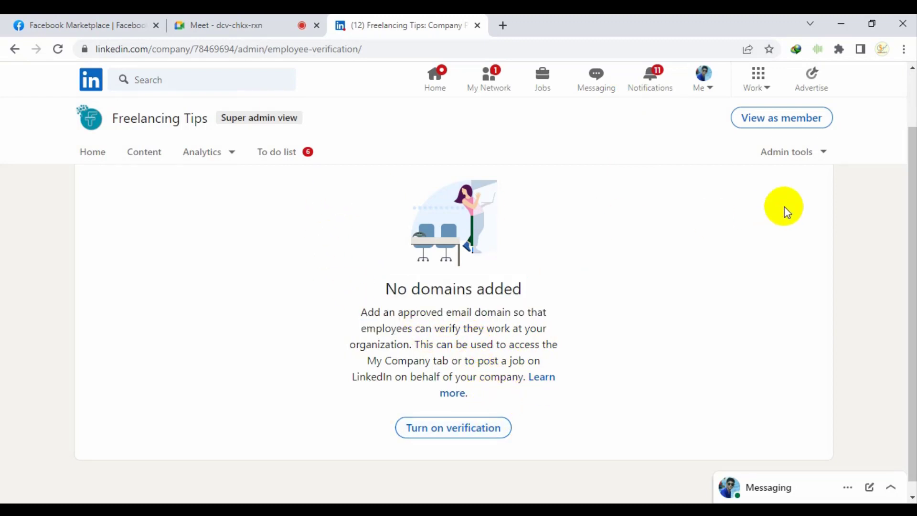
left_click(507, 426)
left_click(430, 182)
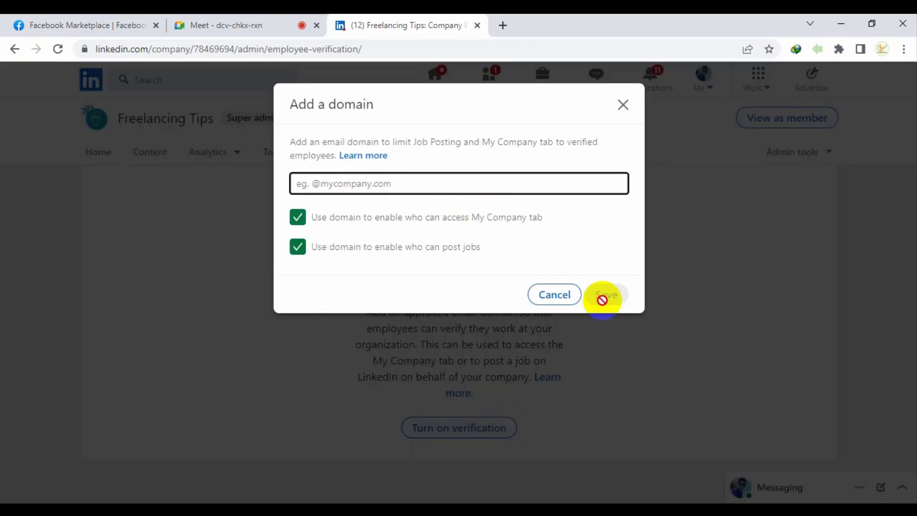
left_click(624, 103)
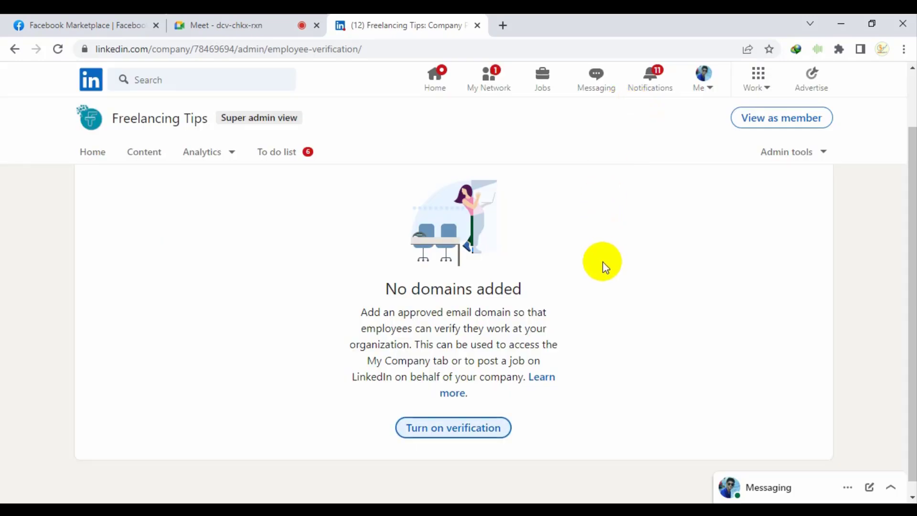
left_click(234, 20)
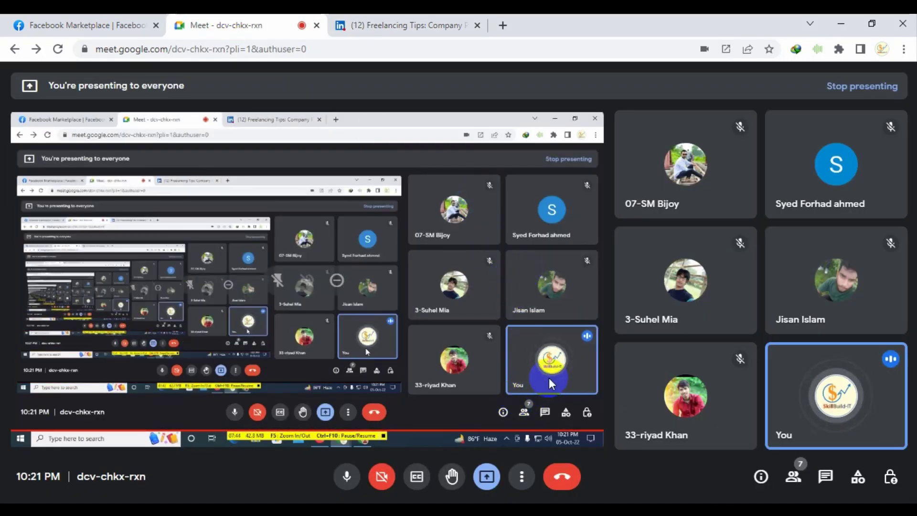
left_click(348, 23)
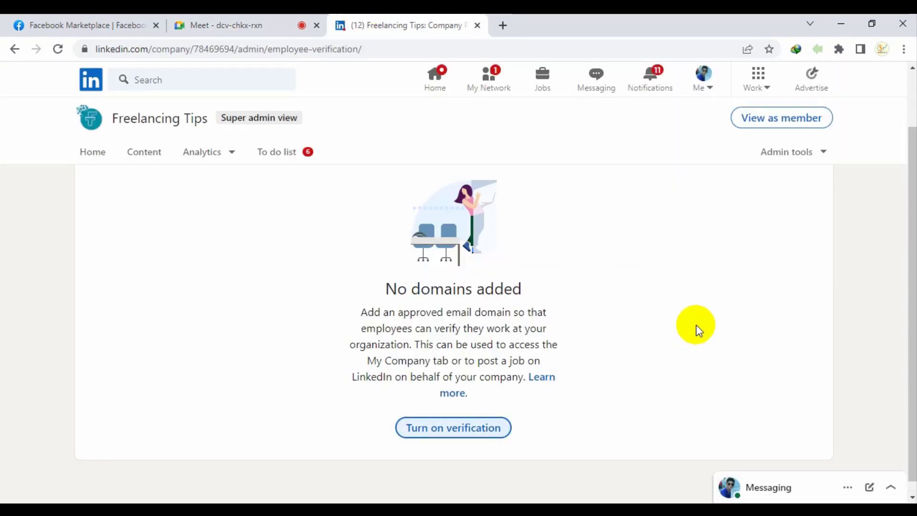
Look at the to-do list and trending articles content, then return to the admin home
left_click(289, 158)
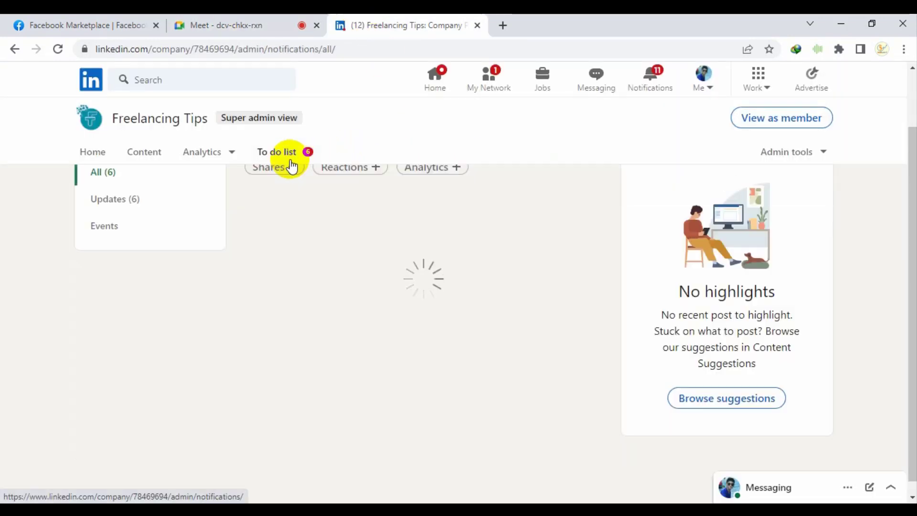
left_click(214, 153)
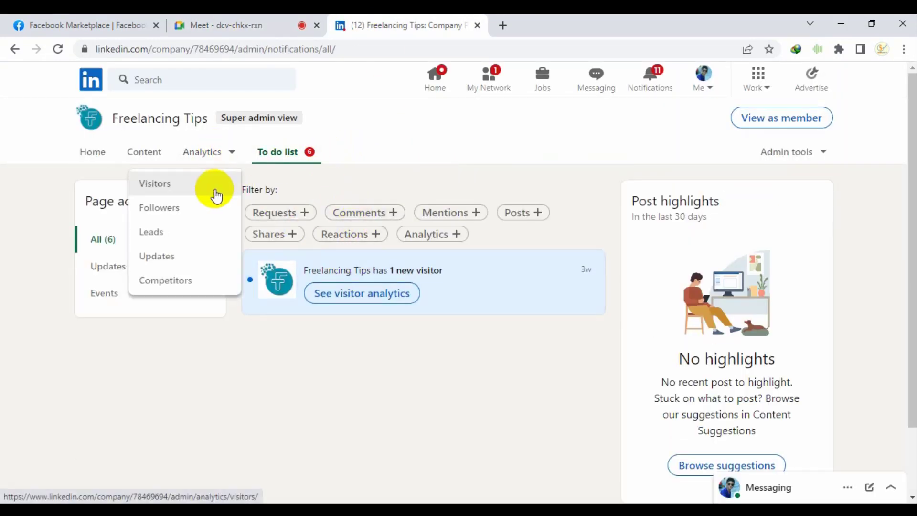
left_click(162, 157)
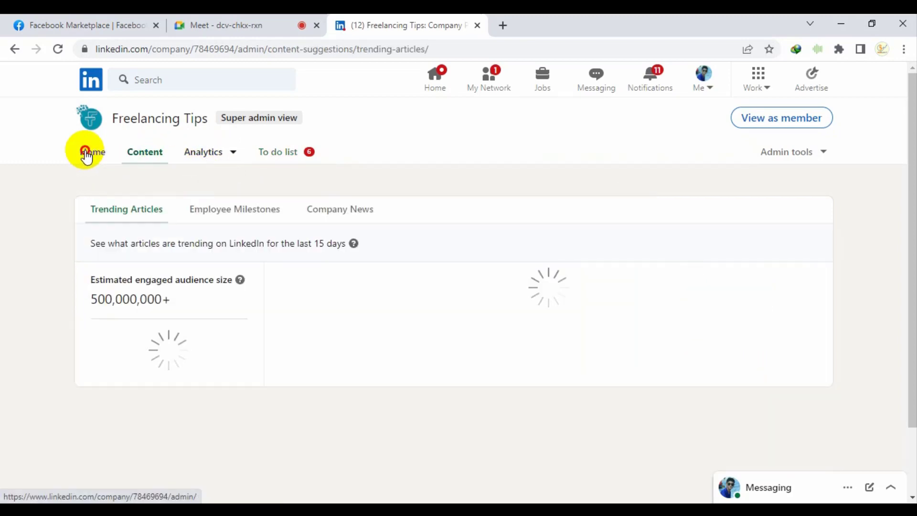
left_click(88, 151)
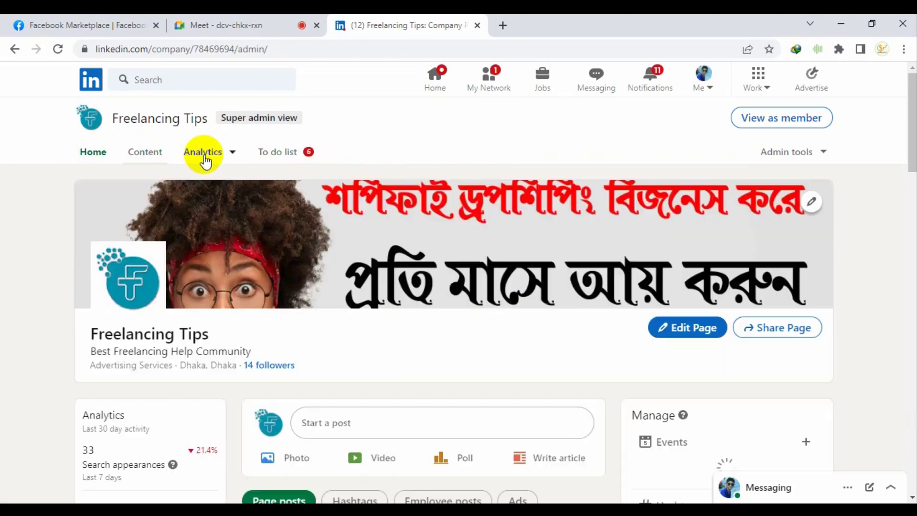
View Visitors analytics for Freelancing Tips, scrolling through the 18 page views chart
left_click(204, 154)
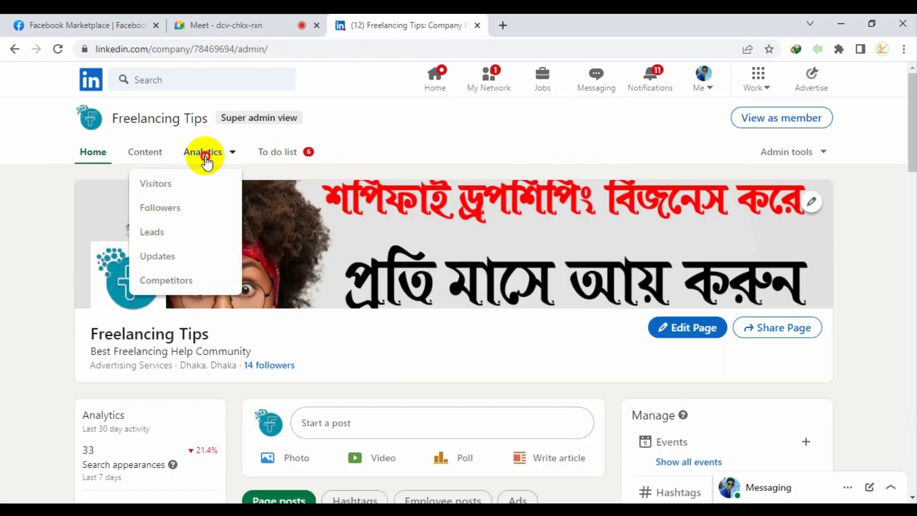
left_click(202, 153)
left_click(183, 188)
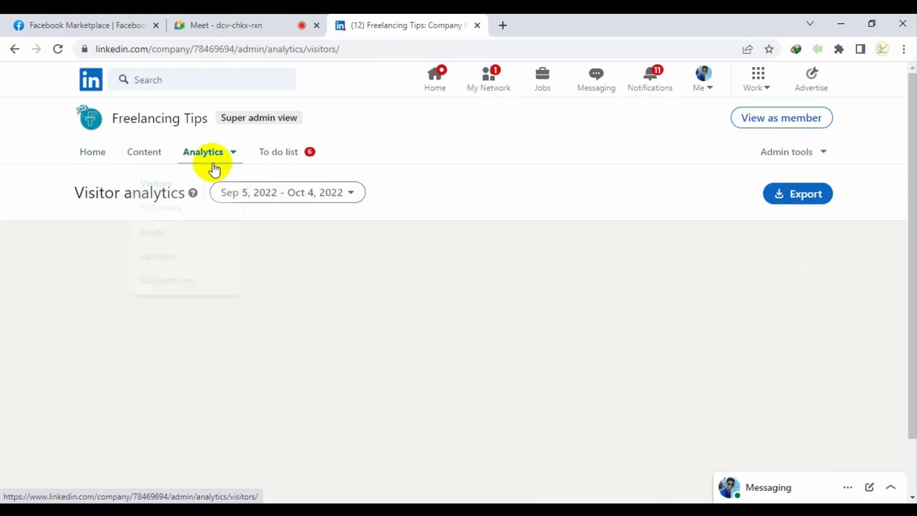
scroll(268, 347, "down", 5)
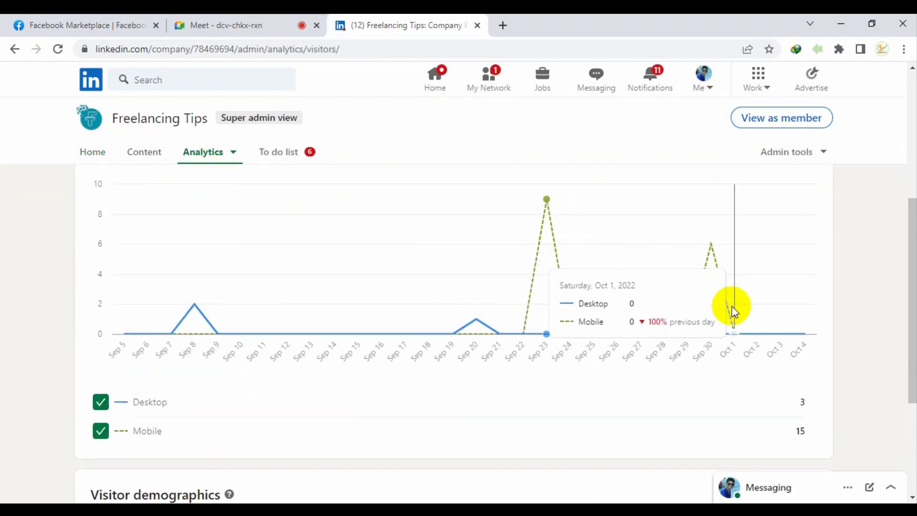
scroll(789, 399, "down", 2)
scroll(621, 396, "down", 2)
scroll(534, 395, "up", 10)
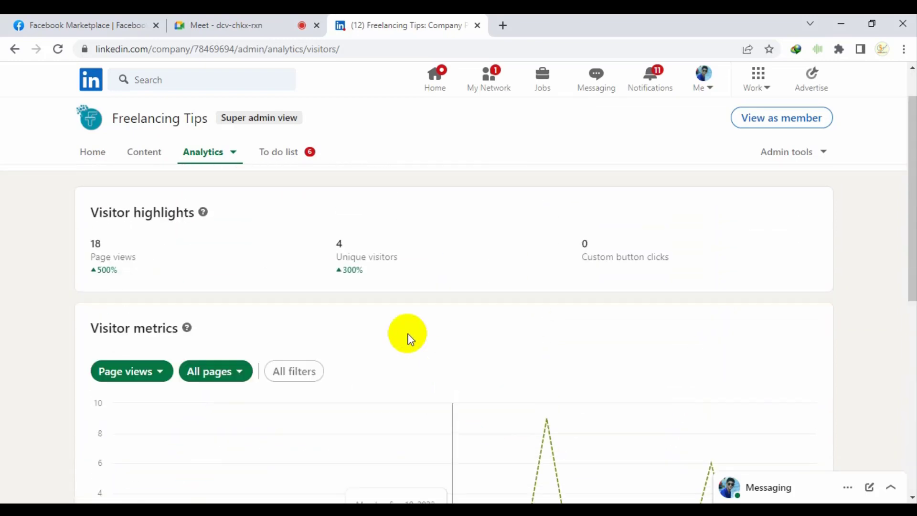
left_click(204, 152)
Review Followers analytics, then Leads analytics showing no leads
left_click(210, 216)
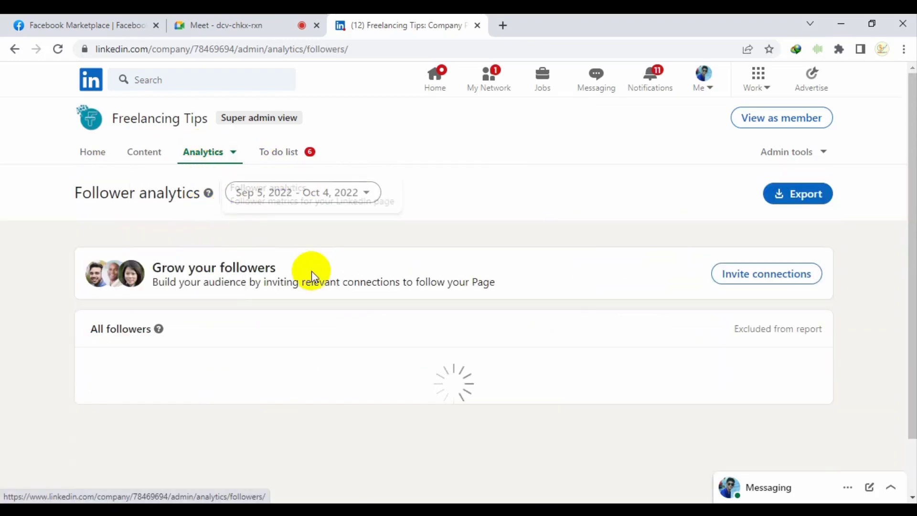
scroll(591, 335, "down", 4)
scroll(628, 354, "down", 10)
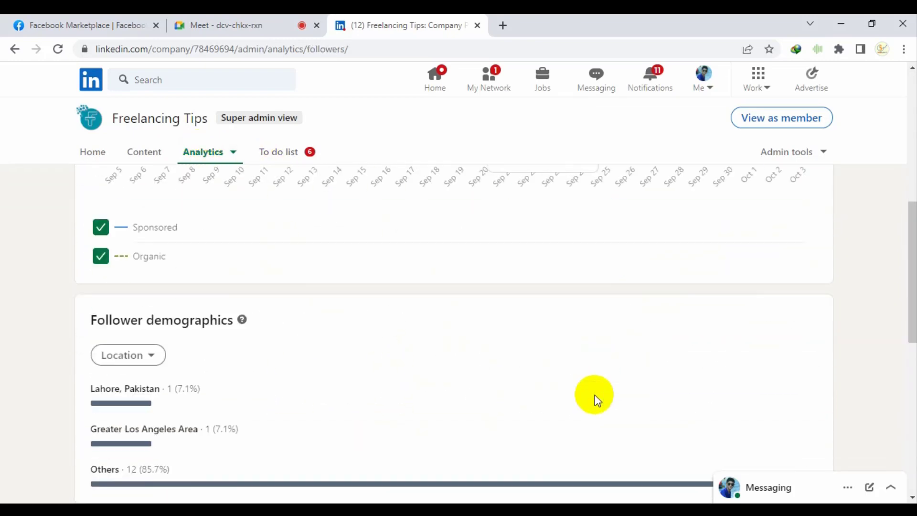
scroll(569, 423, "up", 10)
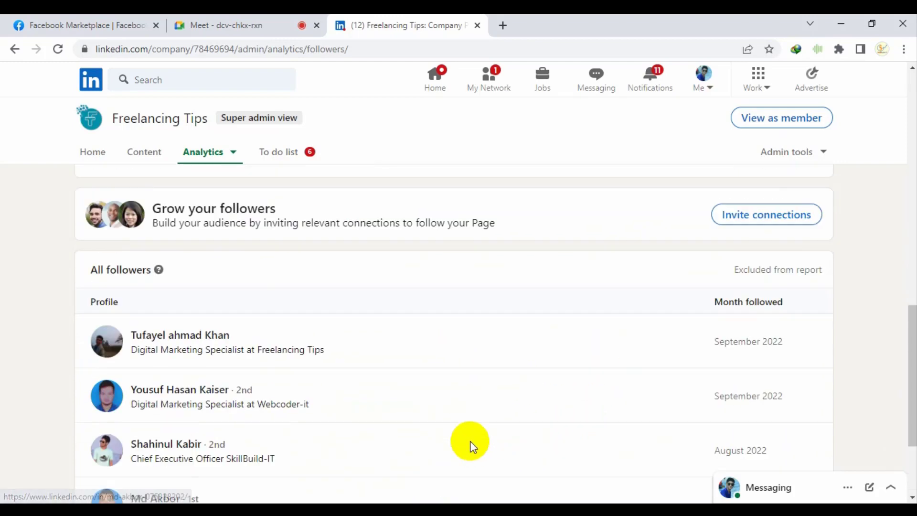
left_click(239, 159)
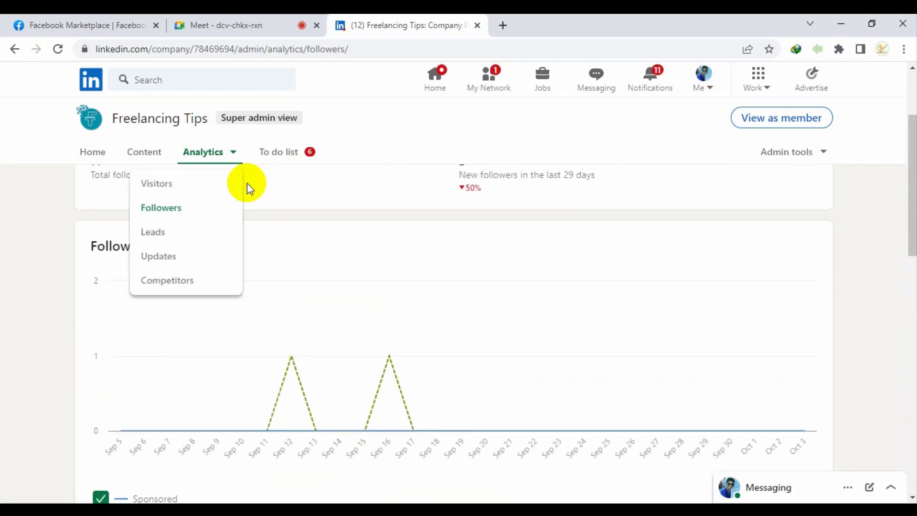
left_click(188, 236)
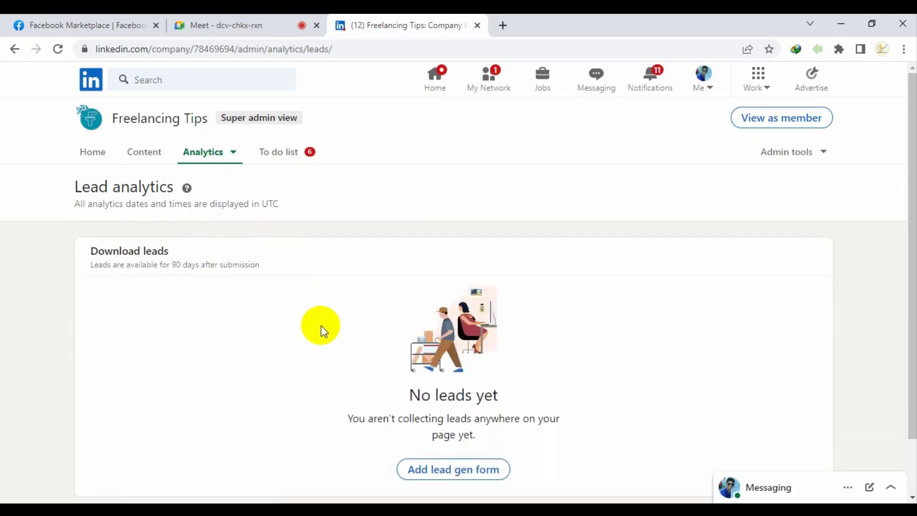
scroll(321, 325, "down", 2)
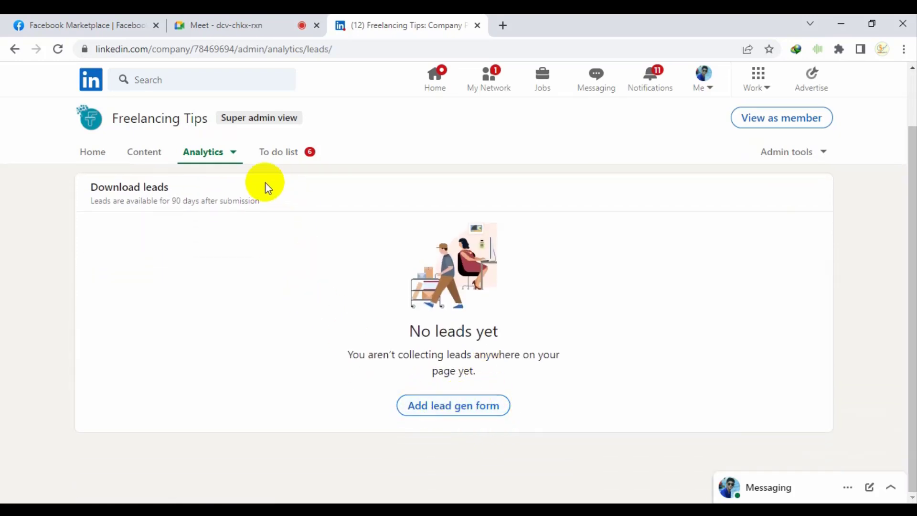
Switch to Updates analytics, showing 0 reactions, 0 comments and 0 shares
left_click(201, 158)
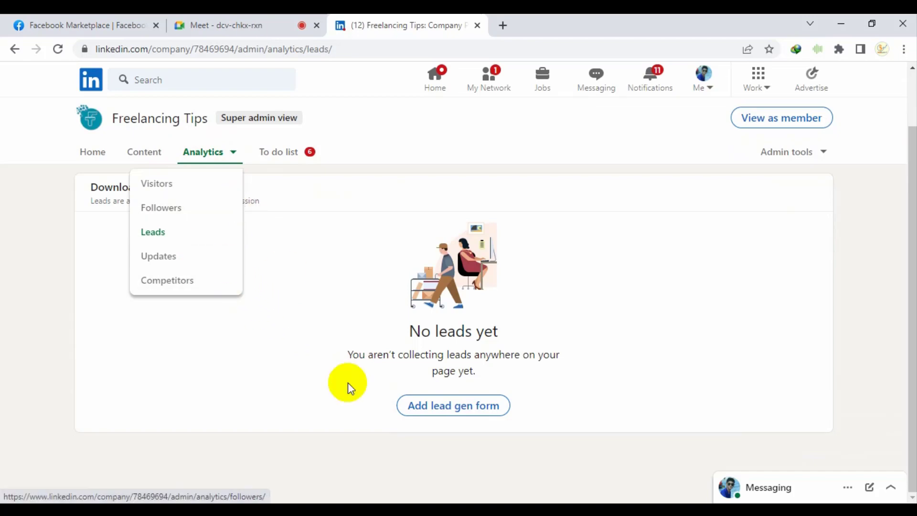
left_click(227, 170)
left_click(221, 158)
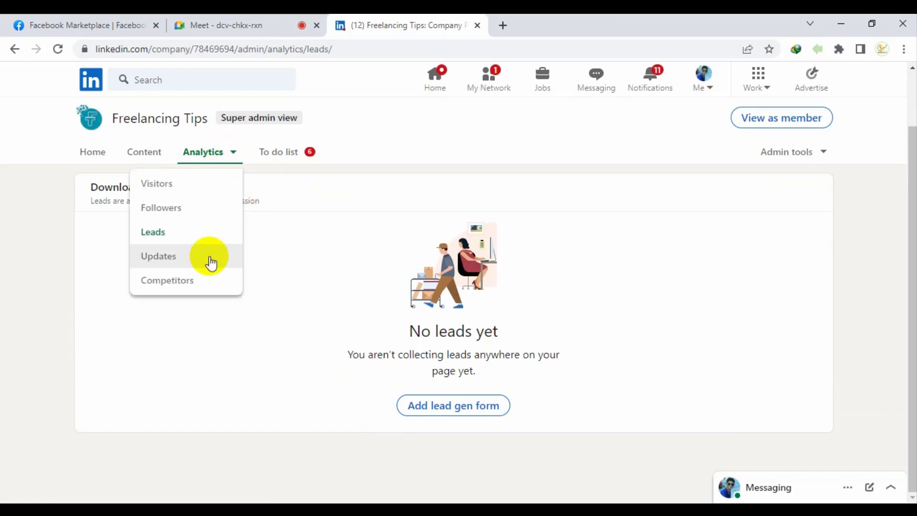
left_click(182, 262)
scroll(303, 363, "down", 7)
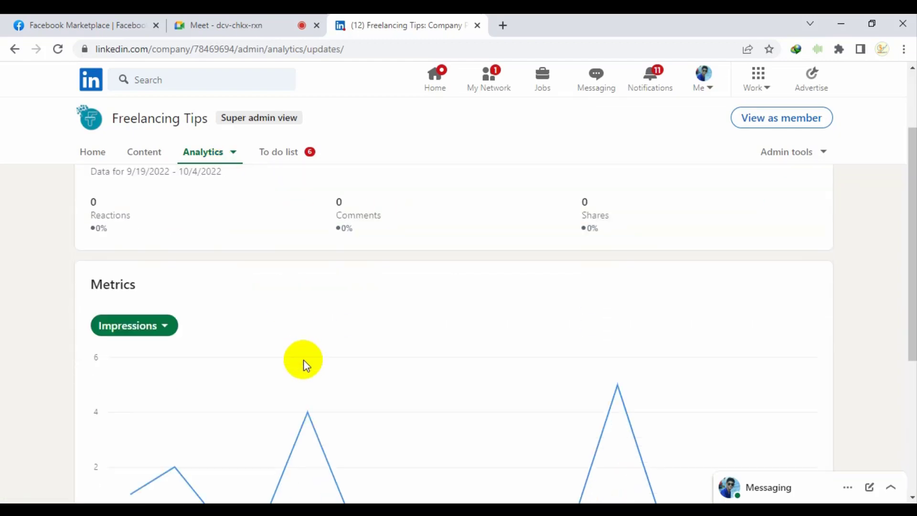
scroll(430, 267, "up", 7)
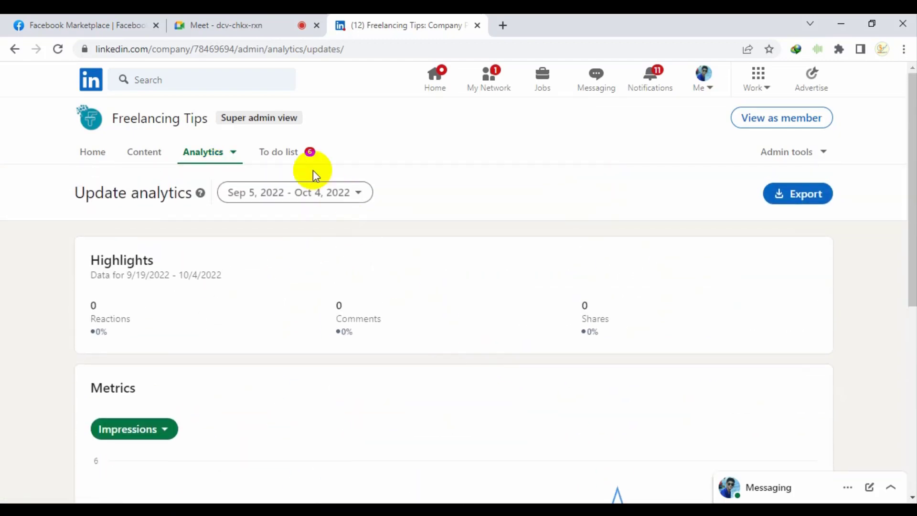
left_click(205, 155)
Open Competitors analytics and save the suggested competitor list in the Welcome dialog
left_click(197, 278)
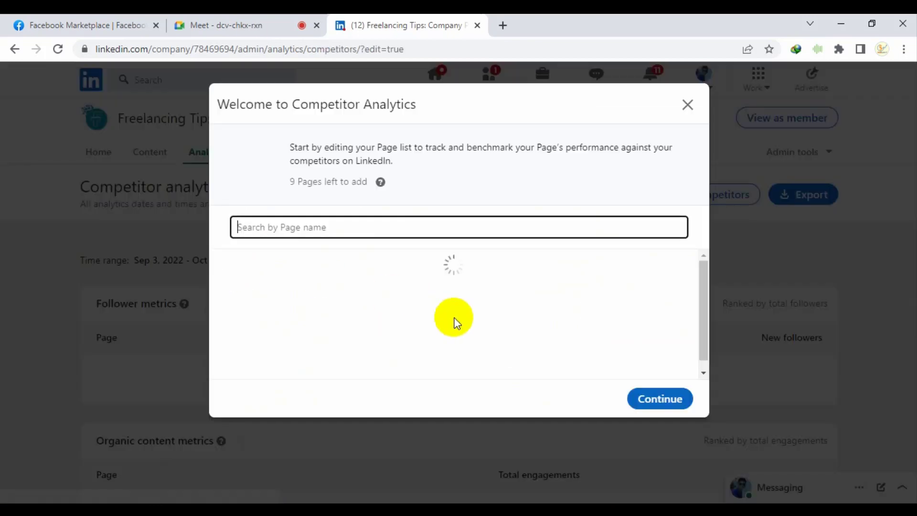
scroll(430, 323, "down", 5)
scroll(383, 328, "up", 5)
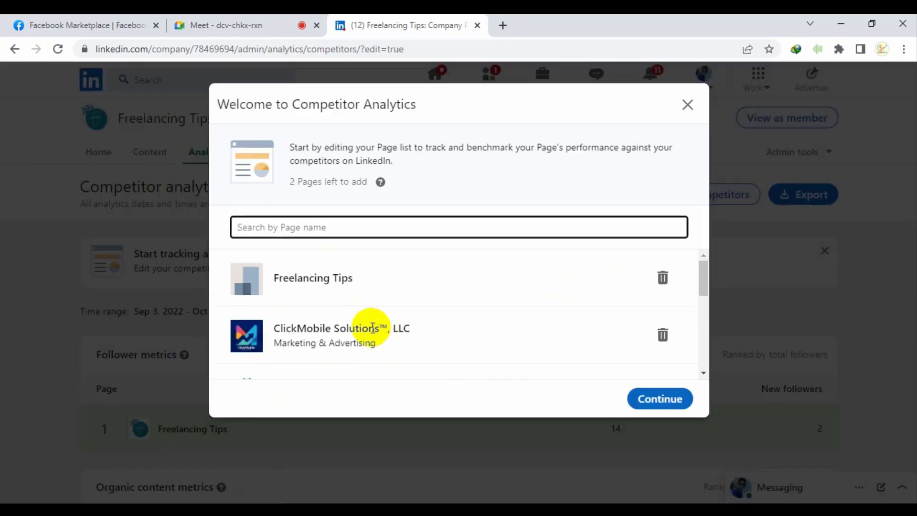
scroll(389, 272, "down", 4)
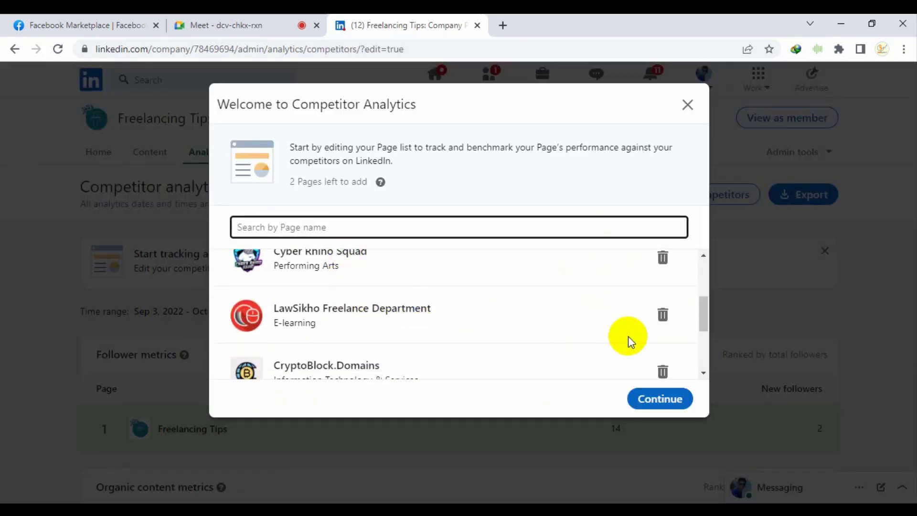
left_click(432, 315)
scroll(435, 320, "up", 4)
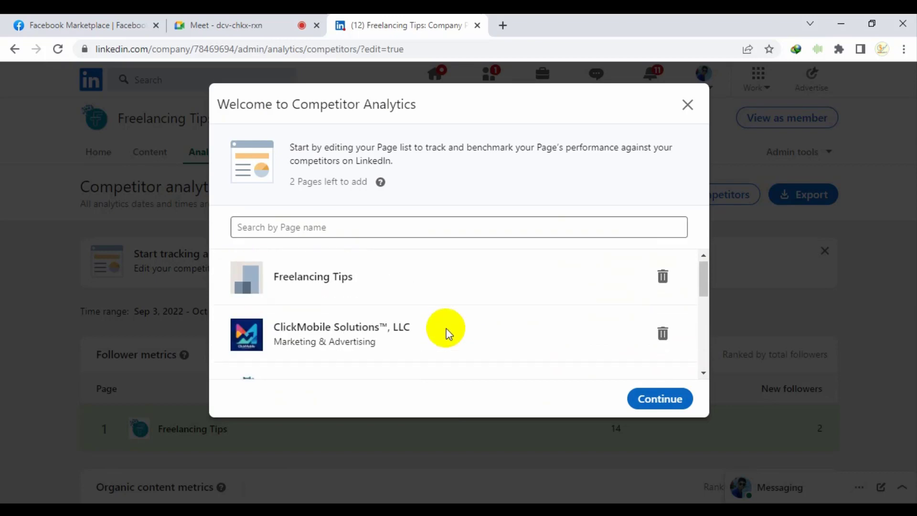
left_click(666, 399)
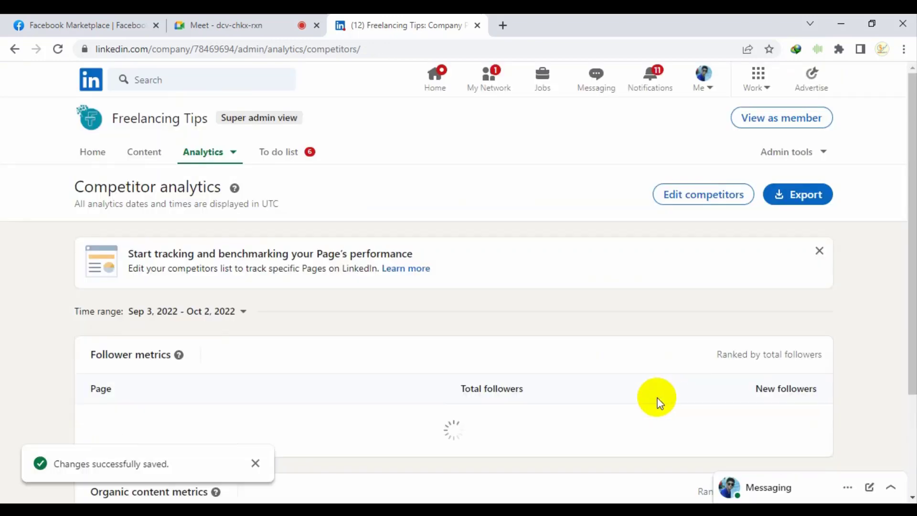
Review the Follower metrics table, noting Google's 432,187 new followers and Freelancing Tips ranked 7th with 14
scroll(628, 396, "down", 3)
scroll(628, 396, "down", 1)
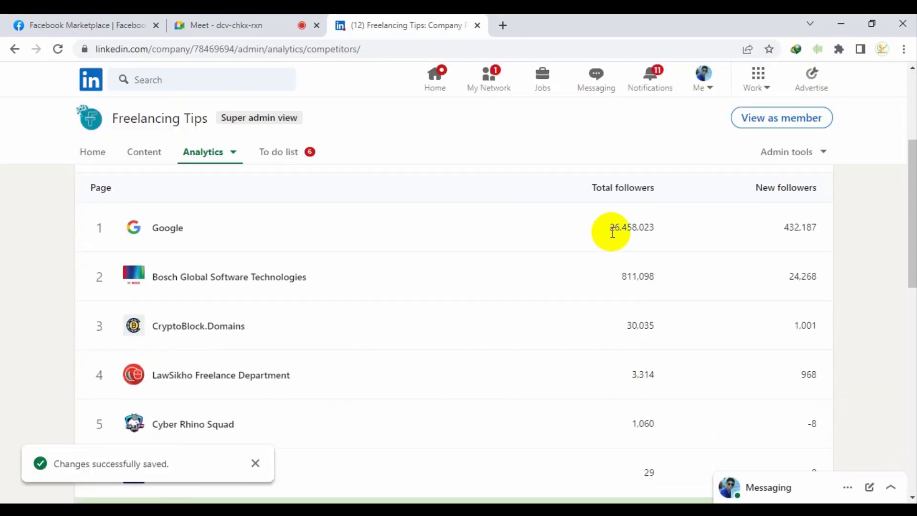
left_click_drag(589, 238, 654, 241)
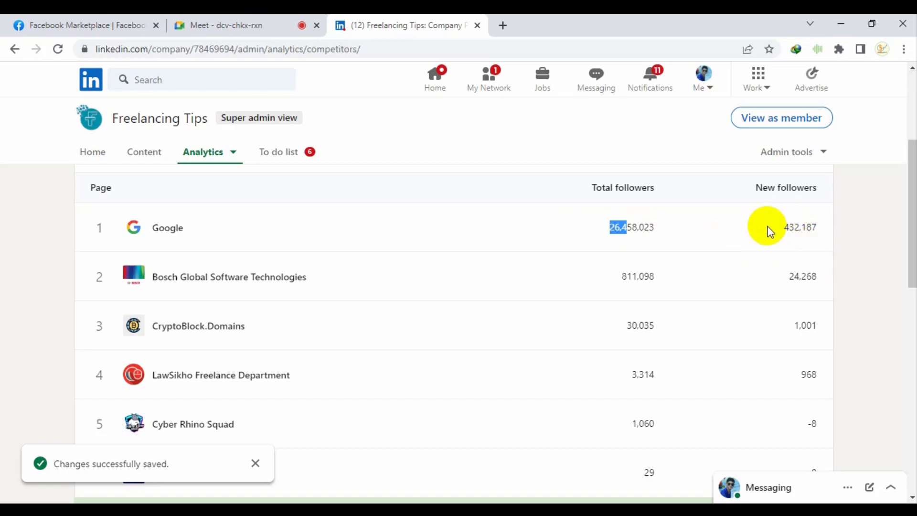
left_click_drag(768, 233, 818, 239)
scroll(629, 348, "down", 6)
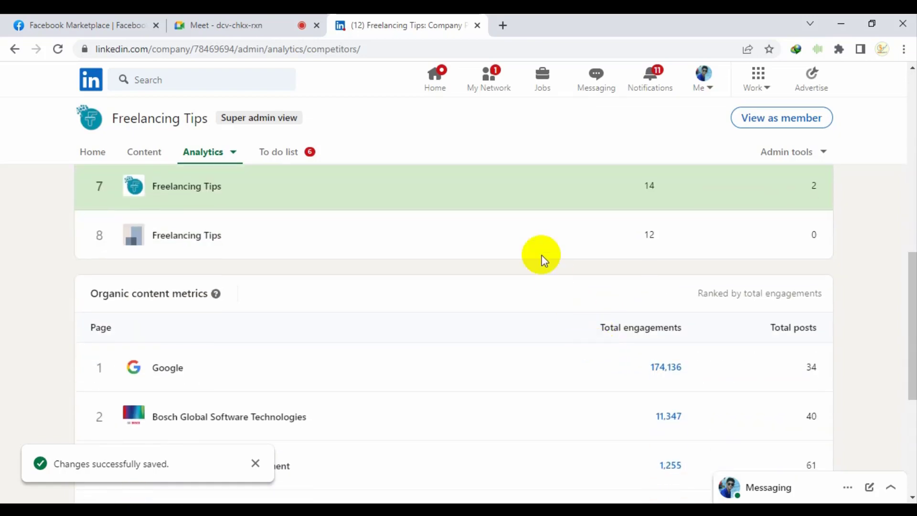
scroll(827, 296, "up", 8)
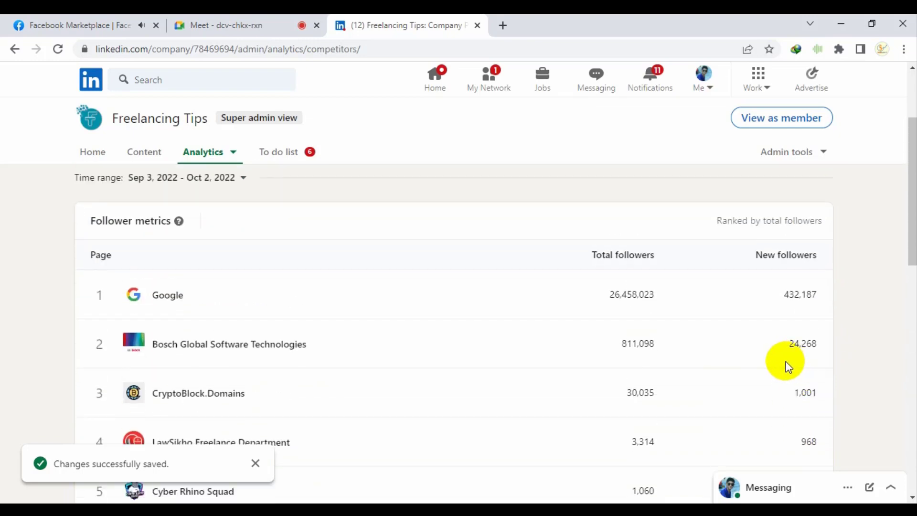
scroll(785, 361, "down", 6)
scroll(621, 297, "up", 10)
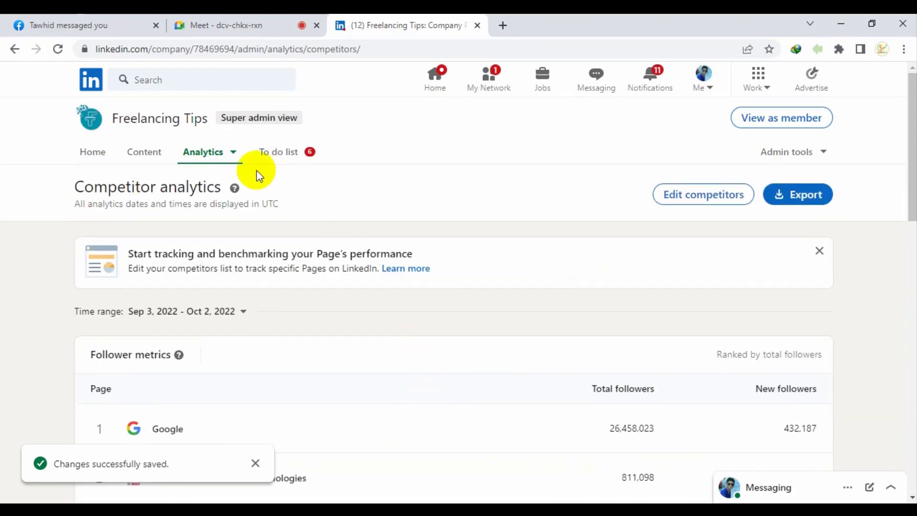
Check the to-do list, Admin tools and Trending Articles, then go back to the Freelancing Tips admin home
left_click(304, 152)
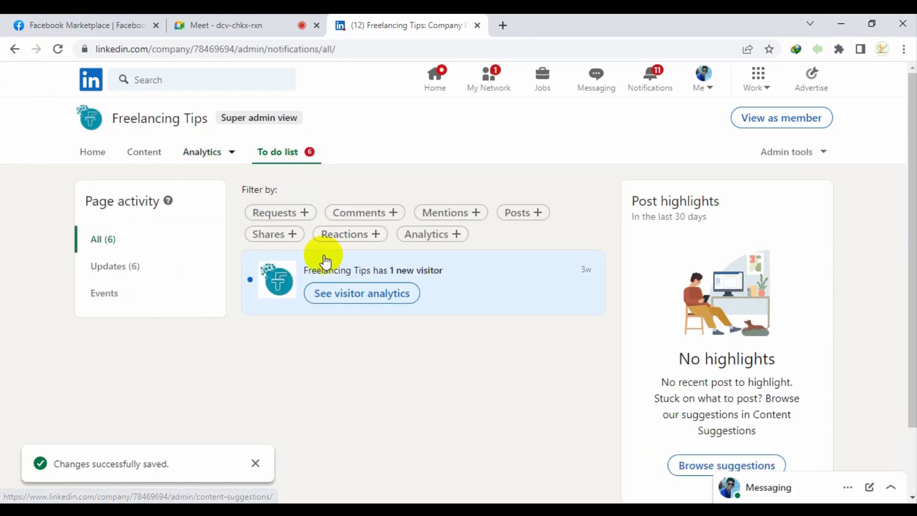
left_click(801, 153)
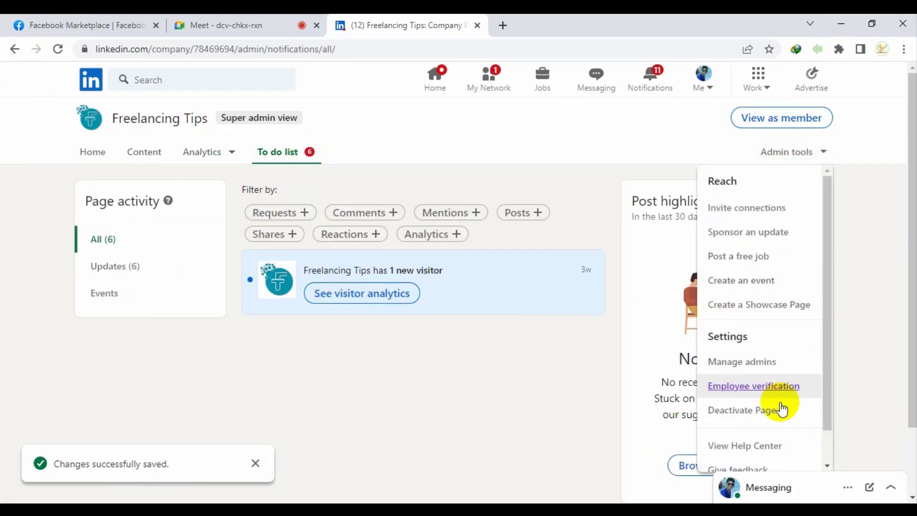
scroll(773, 433, "down", 1)
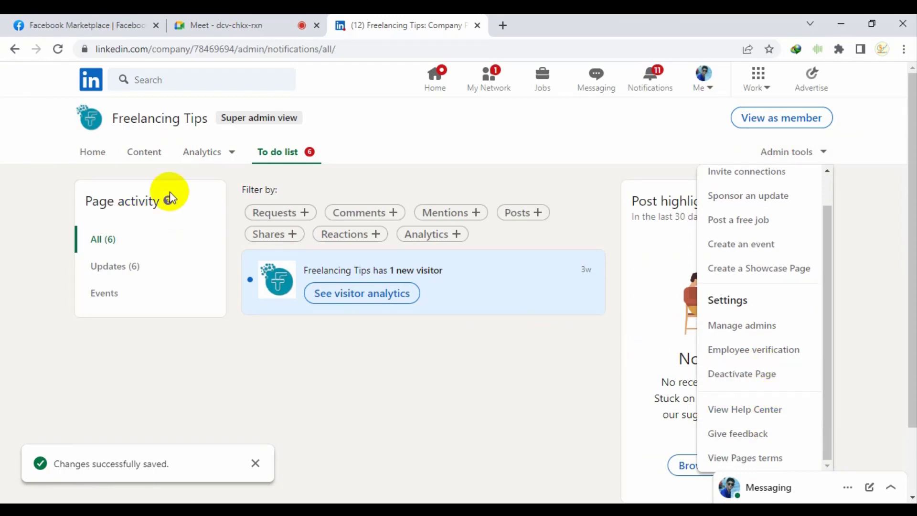
left_click(146, 160)
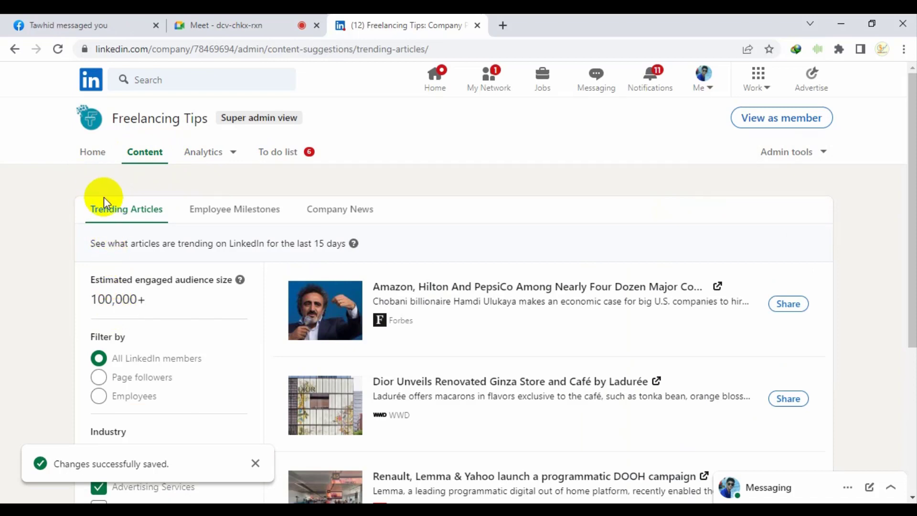
left_click(99, 157)
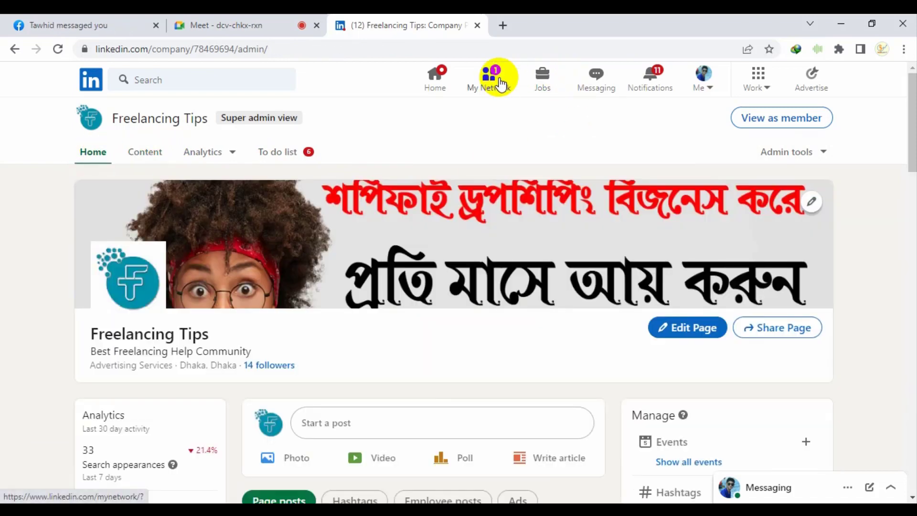
left_click(500, 84)
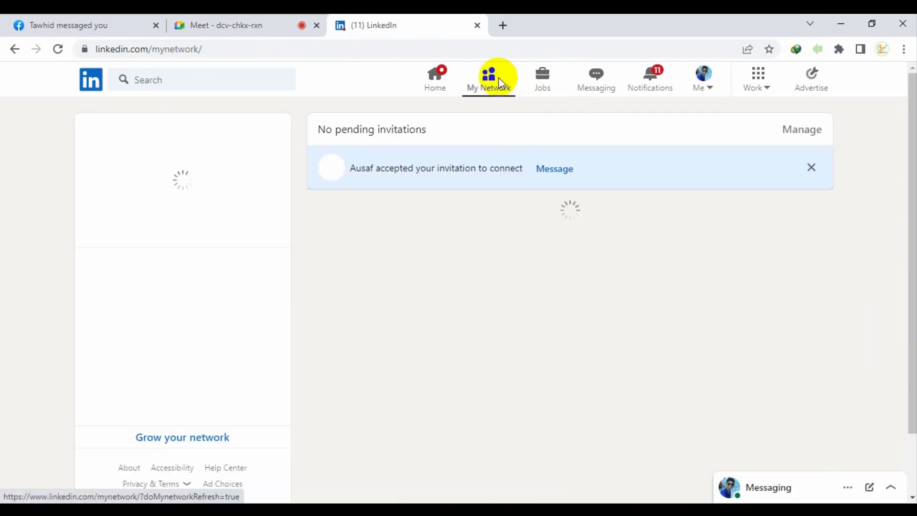
left_click(812, 168)
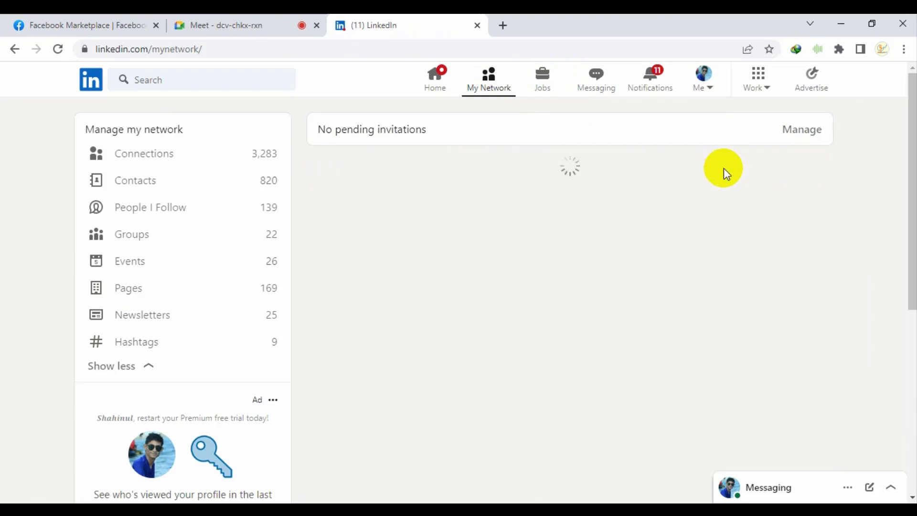
left_click(206, 161)
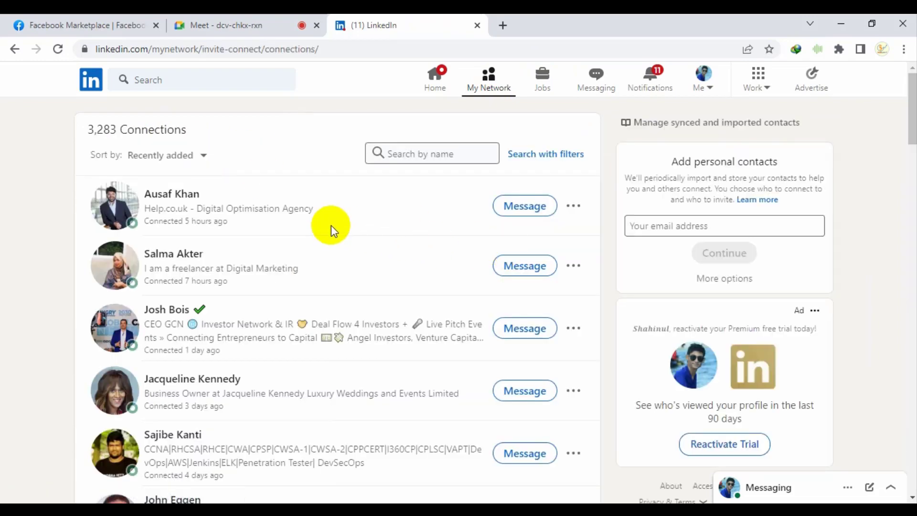
scroll(313, 249, "down", 3)
scroll(314, 249, "down", 6)
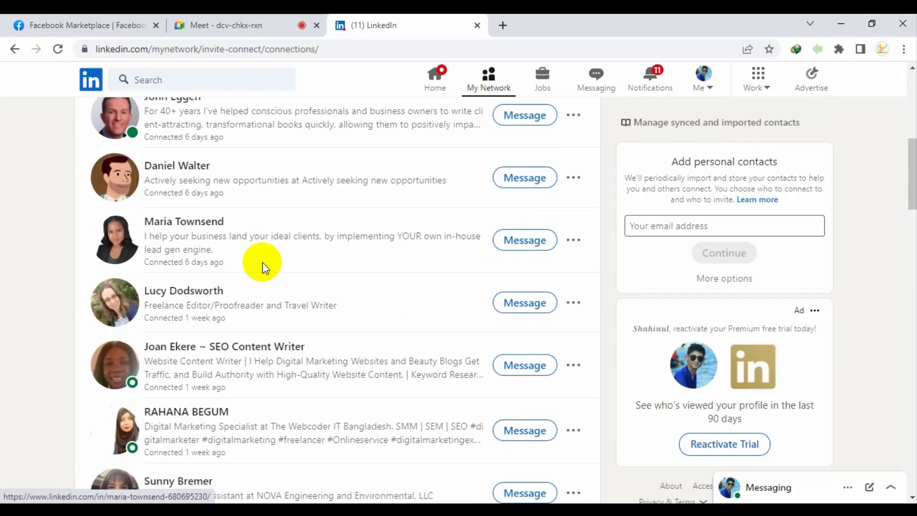
scroll(202, 192, "down", 10)
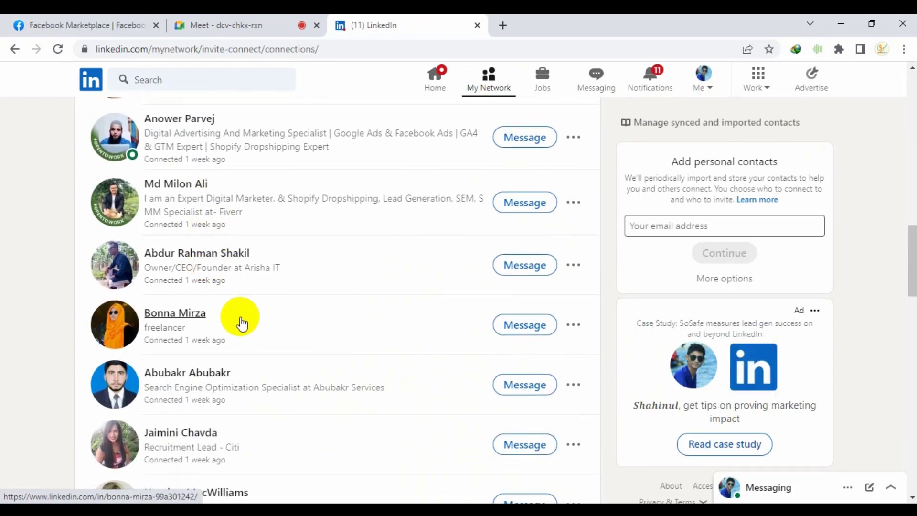
scroll(308, 442, "down", 3)
scroll(308, 442, "down", 9)
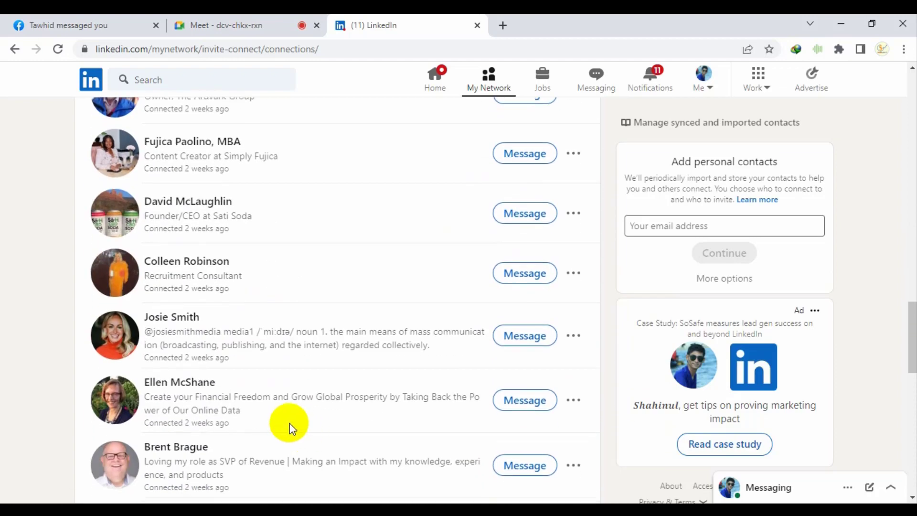
scroll(403, 364, "down", 9)
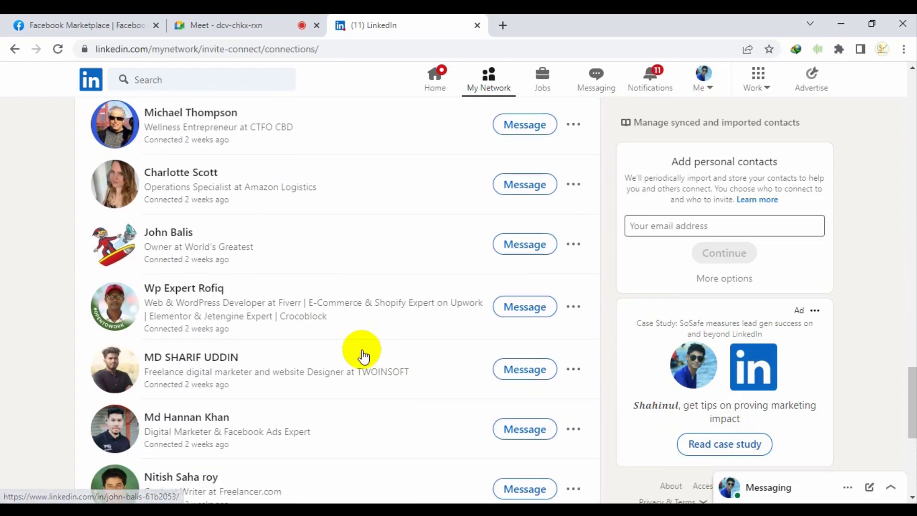
scroll(390, 349, "up", 5)
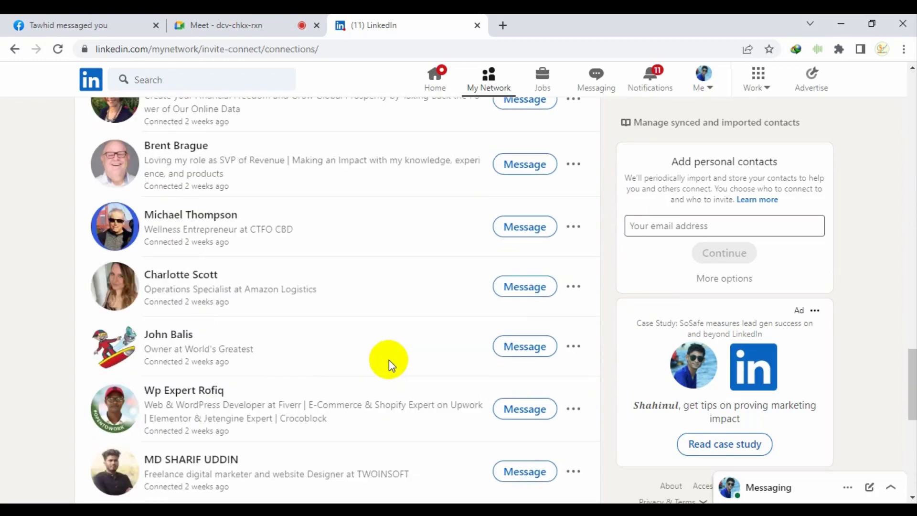
scroll(378, 382, "down", 6)
scroll(375, 403, "up", 8)
scroll(455, 210, "up", 15)
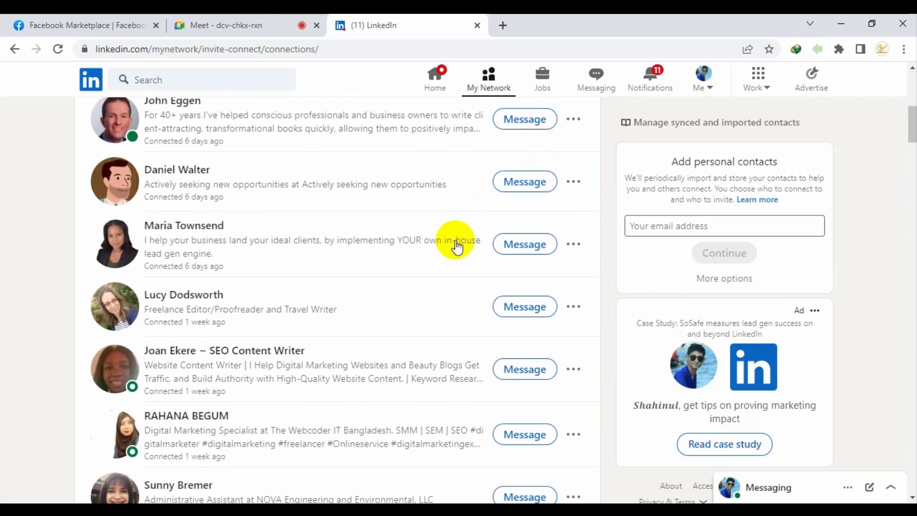
left_click(200, 155)
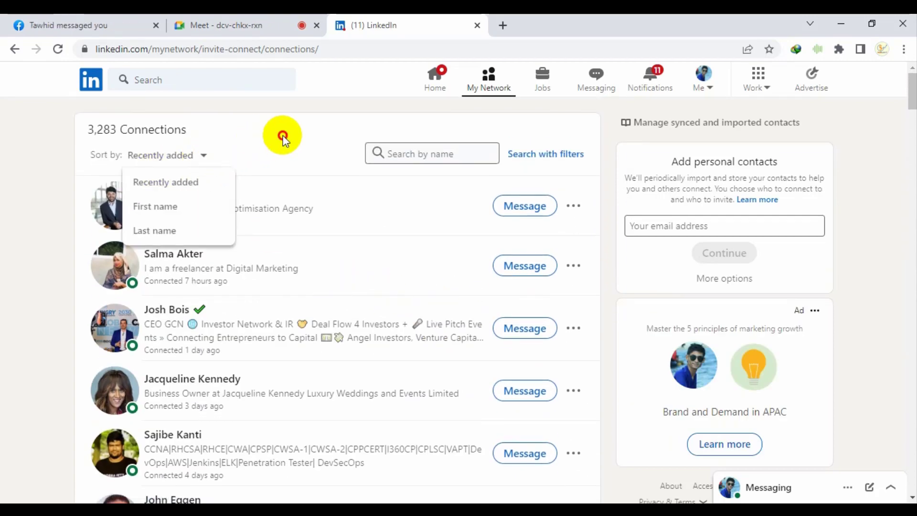
Dismiss the sort options, open the filterable connections search, and look over the Locations filter choices
left_click(282, 135)
left_click(559, 155)
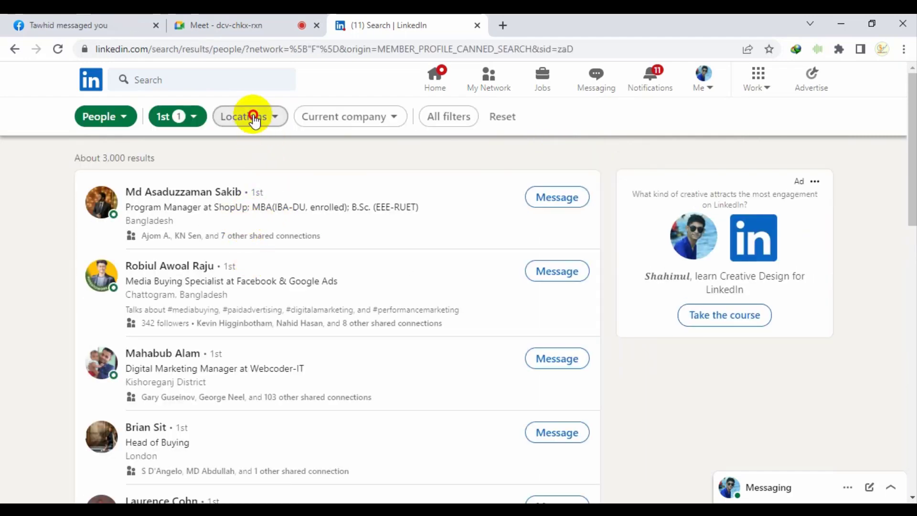
left_click(254, 118)
left_click(347, 143)
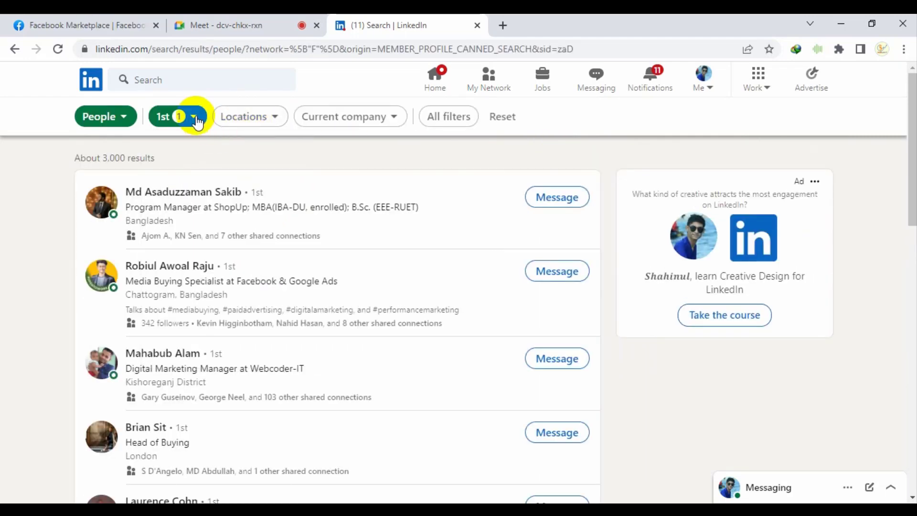
Limit the people search to 1st-degree connections only, showing about 3,000 results
left_click(194, 117)
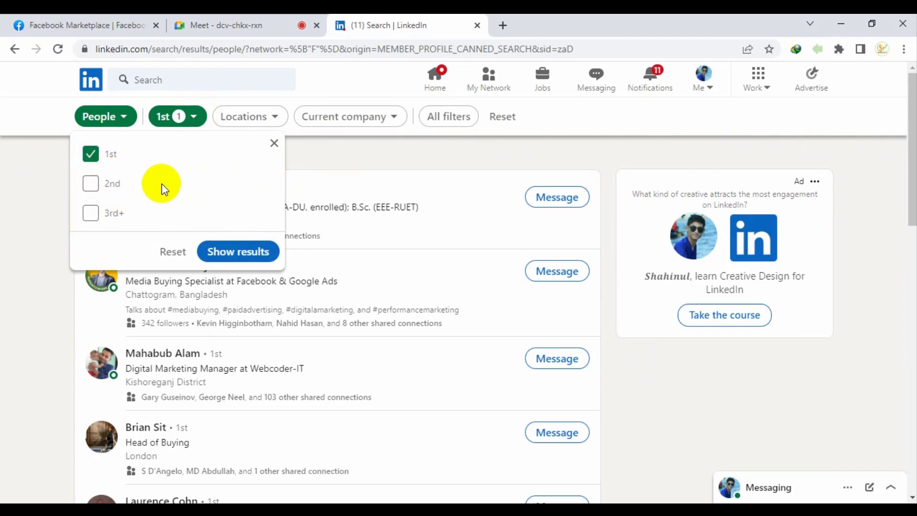
left_click(135, 298)
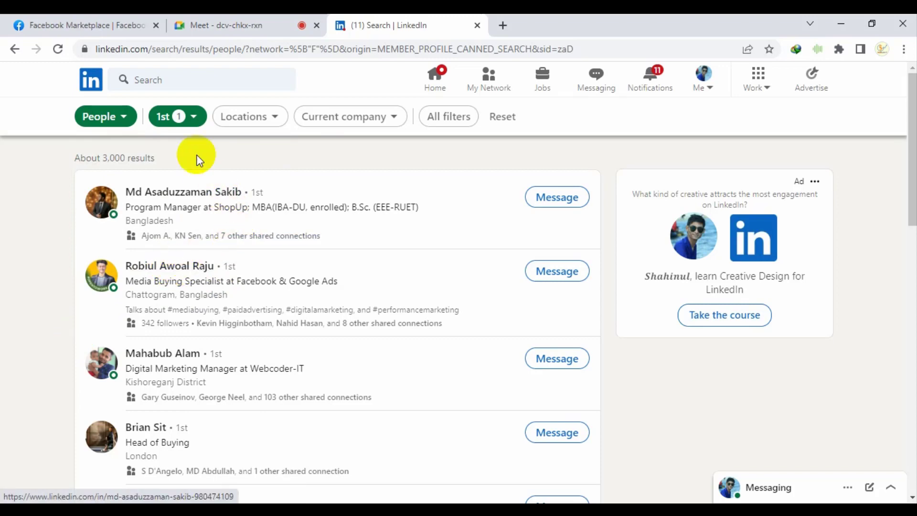
left_click(178, 117)
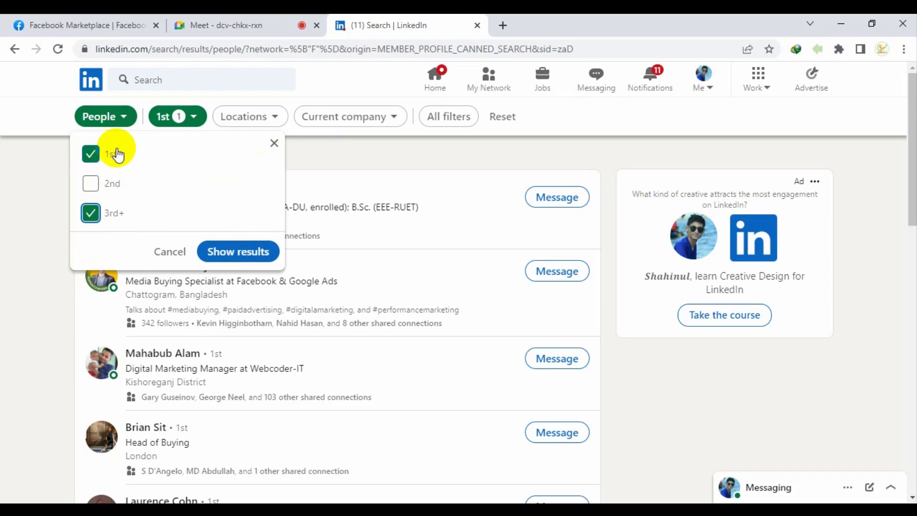
left_click(114, 212)
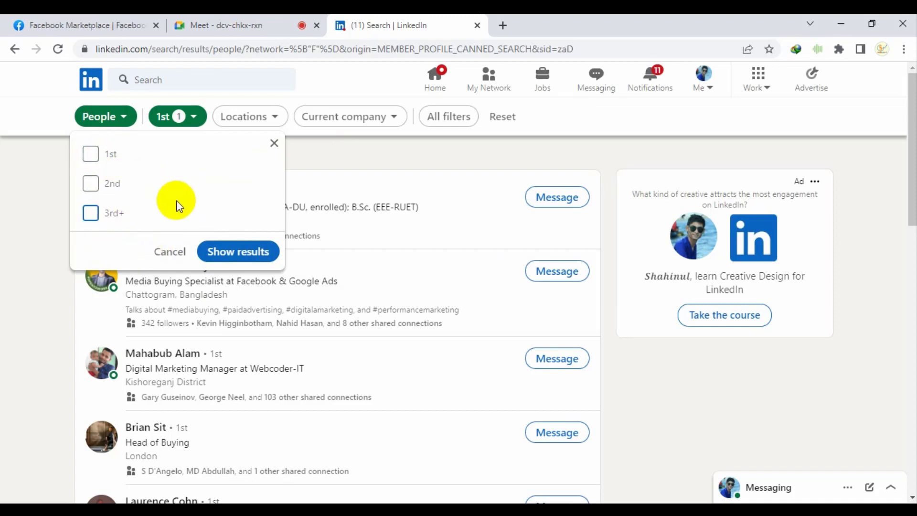
left_click(105, 154)
left_click(242, 250)
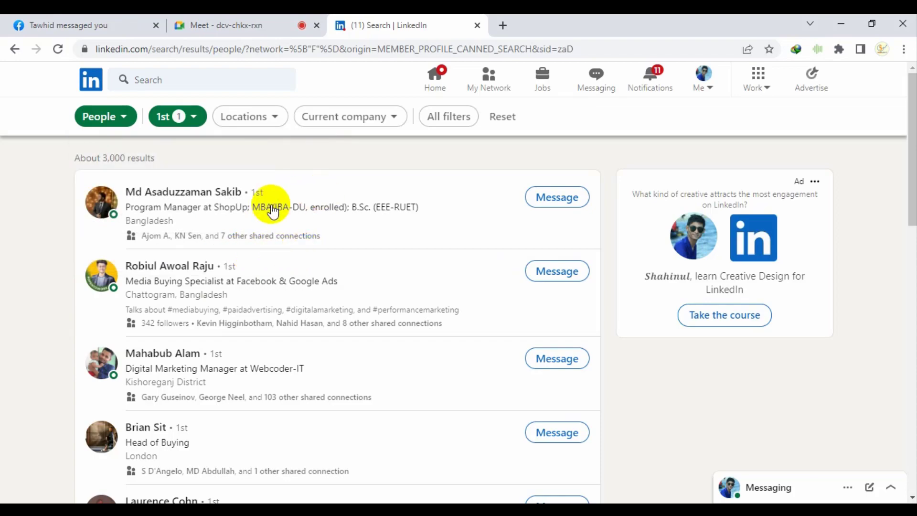
scroll(272, 211, "down", 10)
scroll(516, 385, "up", 10)
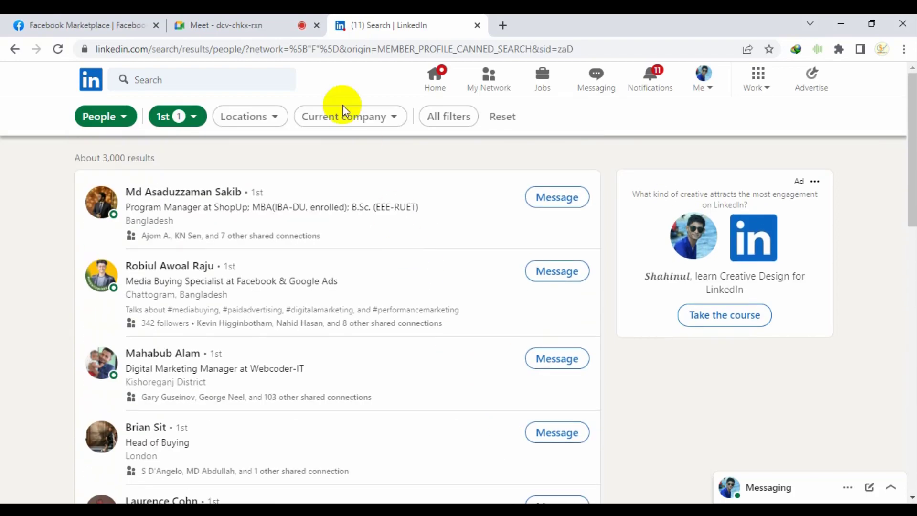
Filter the 1st-degree search to United States, checking its 1,400 results count
left_click(261, 125)
left_click(230, 196)
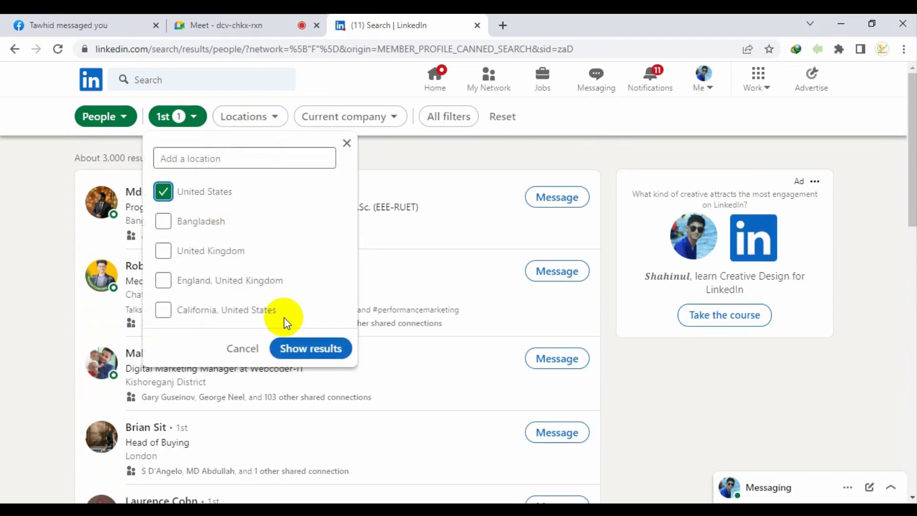
left_click(311, 348)
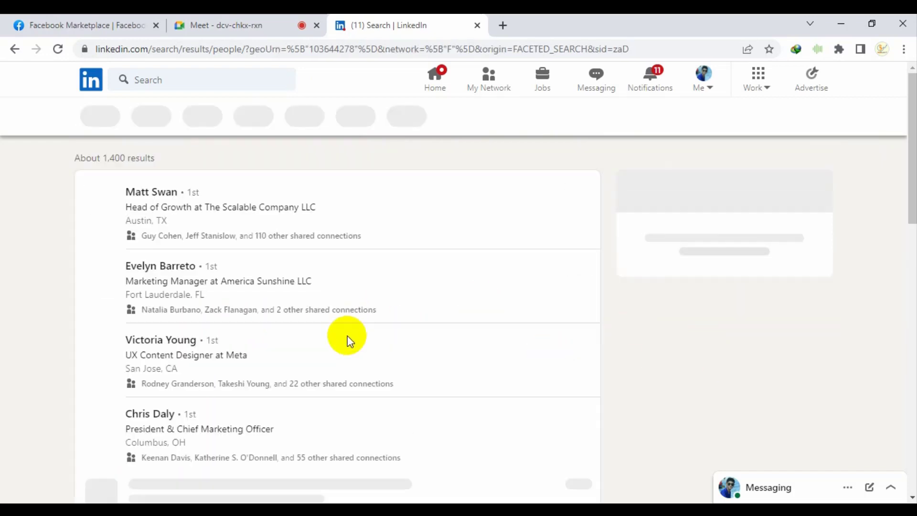
left_click_drag(103, 158, 152, 157)
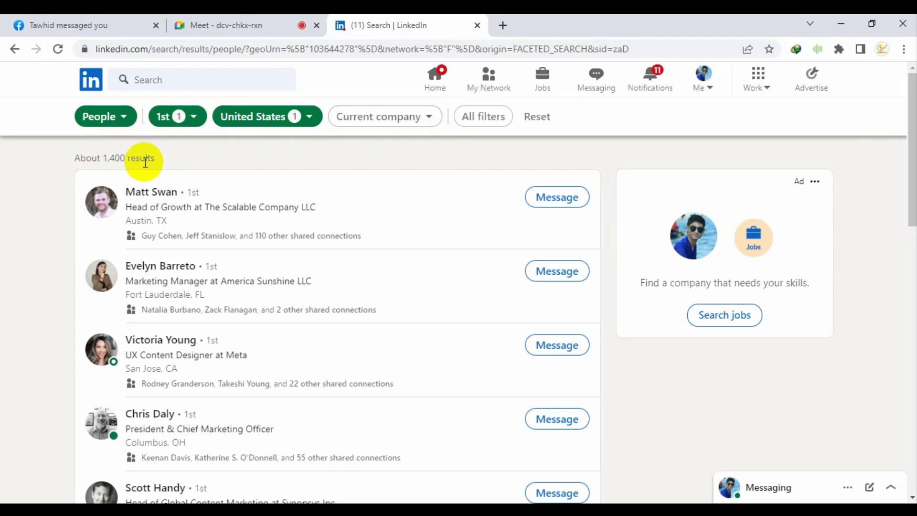
mouse_move(103, 158)
left_mouse_down()
mouse_move(151, 158)
mouse_move(98, 158)
left_mouse_up()
left_click(184, 158)
left_click(98, 158)
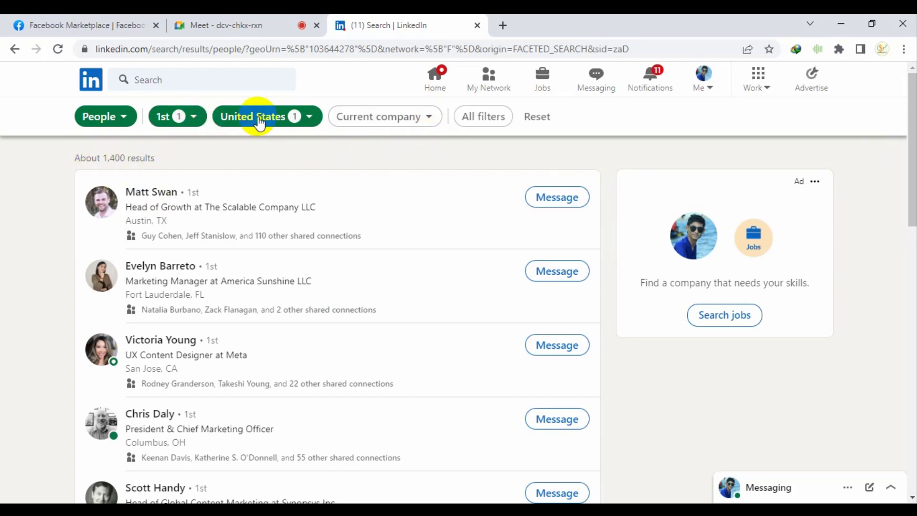
Switch the location filter from United States to United Kingdom, giving 434 results
left_click(260, 119)
left_click(237, 249)
left_click(221, 192)
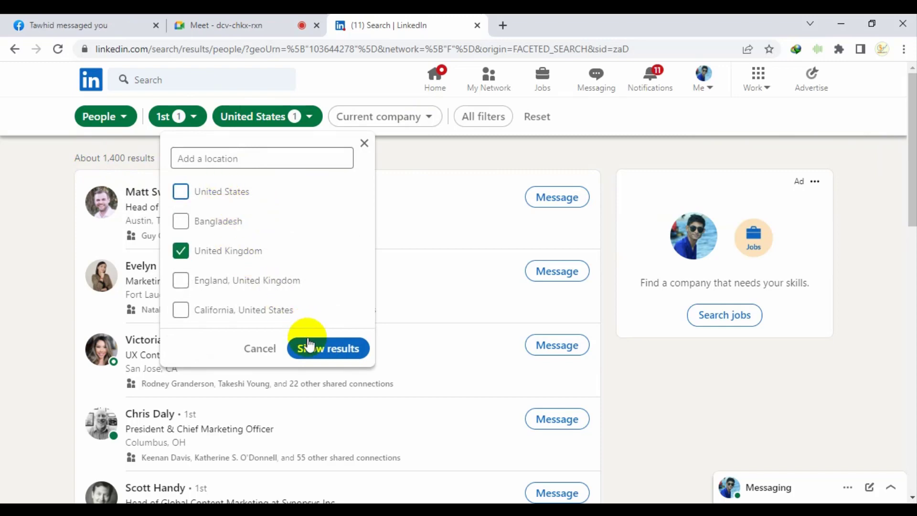
left_click(306, 347)
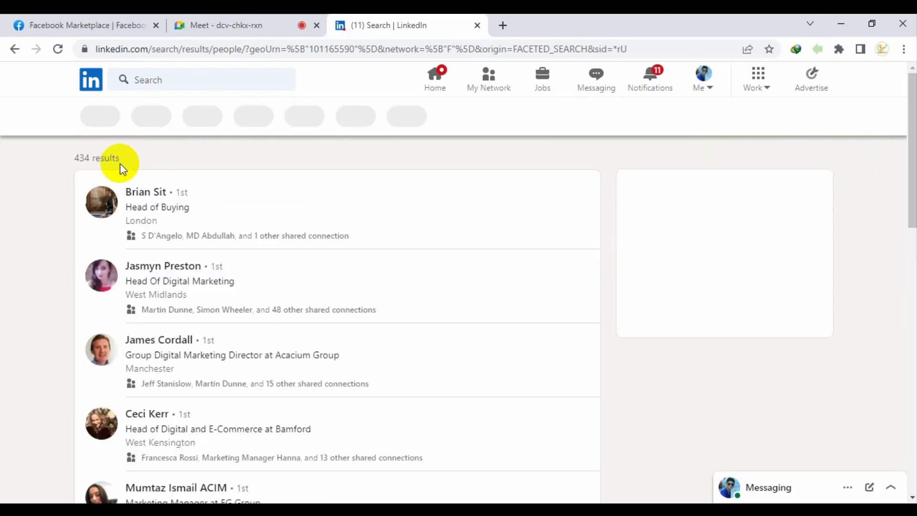
left_click_drag(75, 158, 183, 159)
Search 'cana' in the Locations filter and apply Canada as the location
left_click(286, 124)
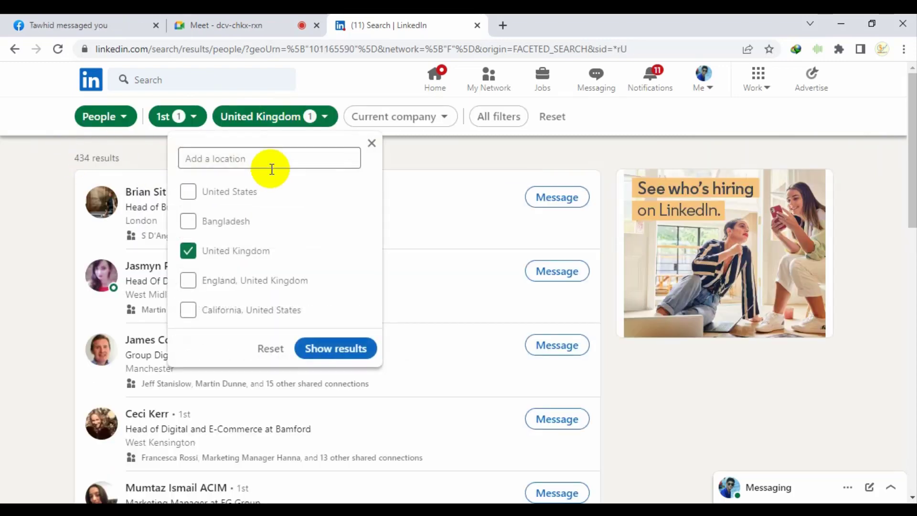
left_click(249, 159)
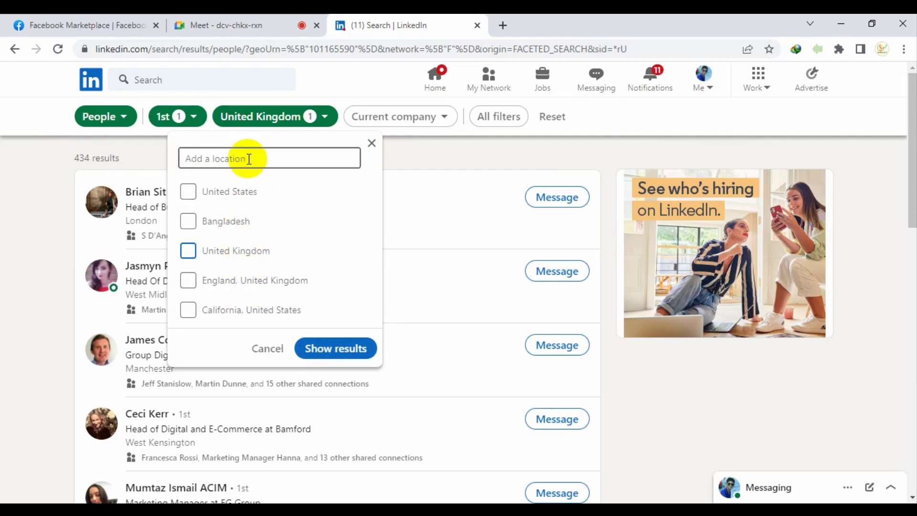
type("can")
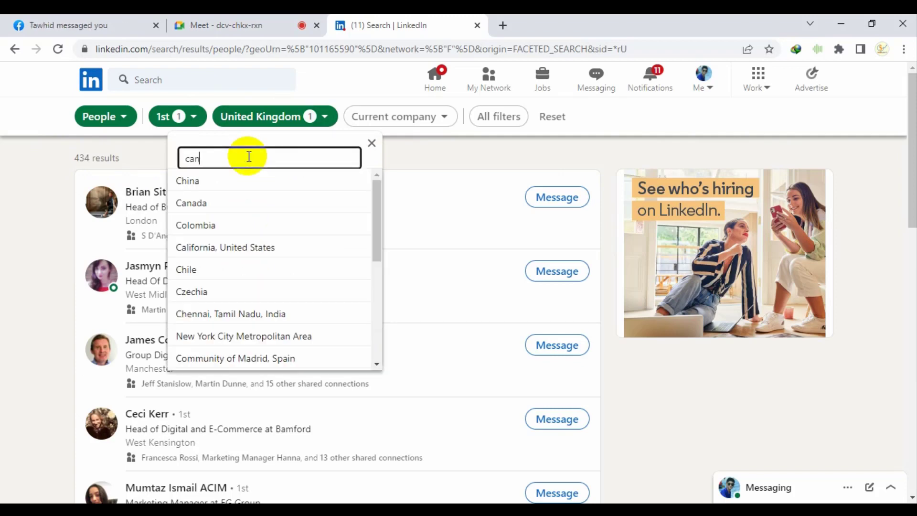
type("a")
left_click(230, 184)
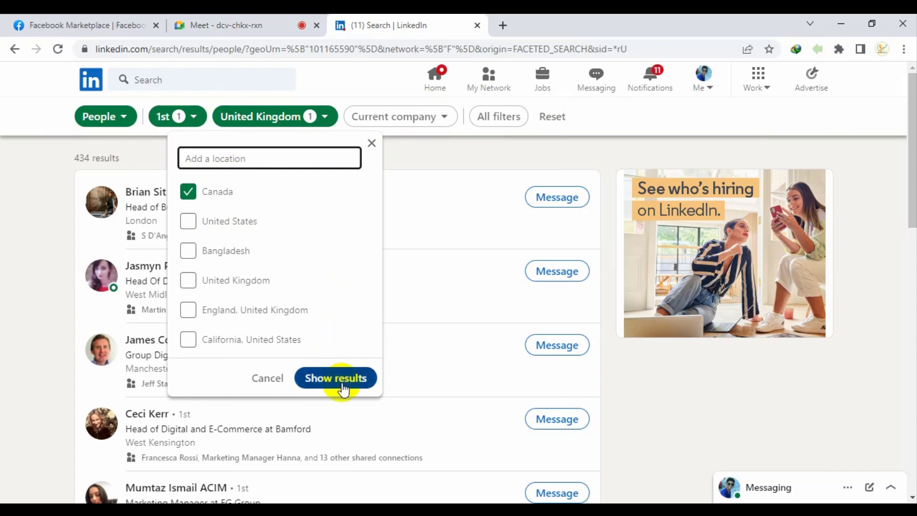
left_click(343, 388)
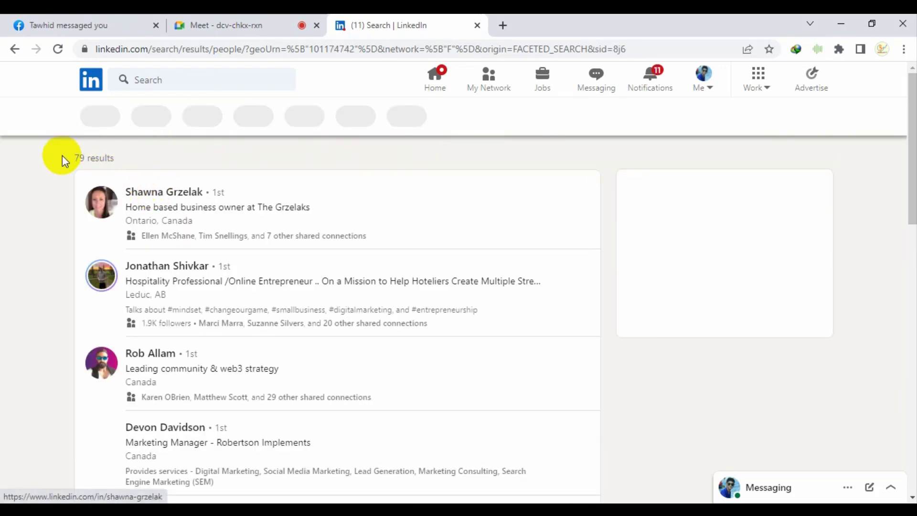
Add Australia alongside Canada in the Locations filter and apply it
left_click_drag(62, 156, 116, 158)
left_click(263, 127)
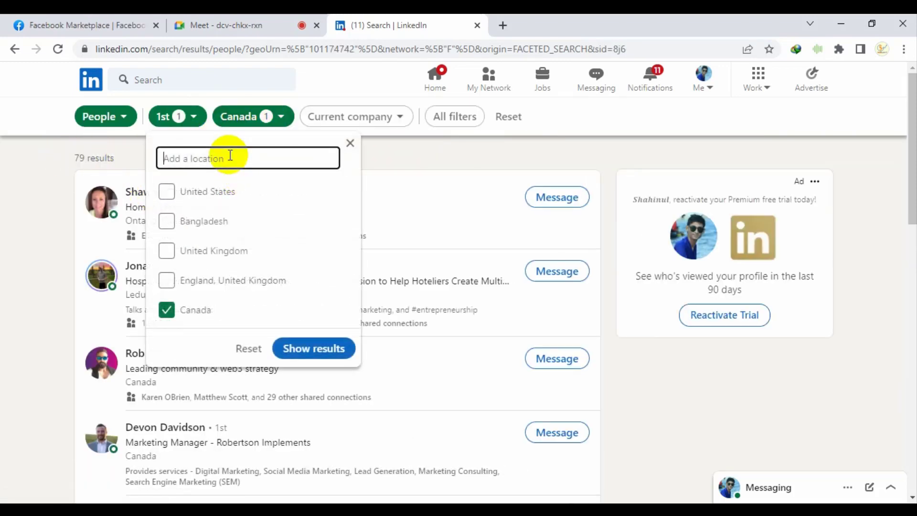
type("ai")
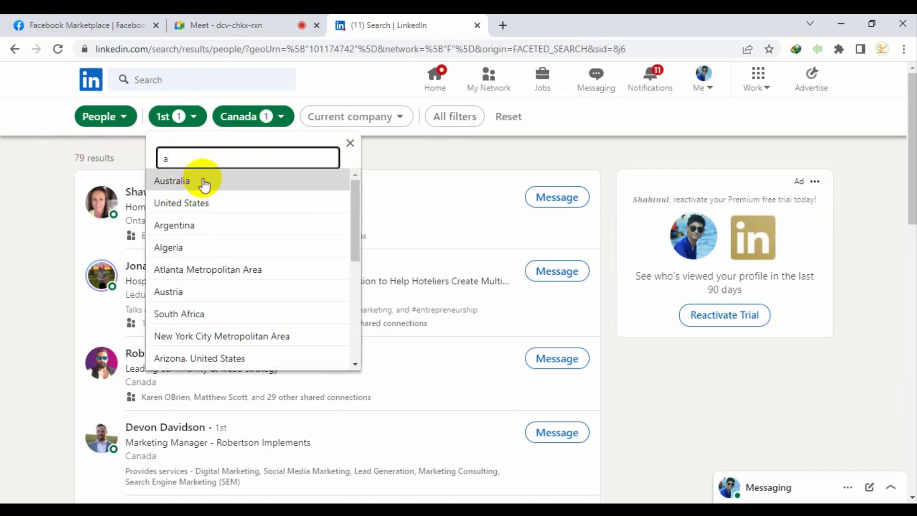
left_click(205, 182)
left_click(318, 391)
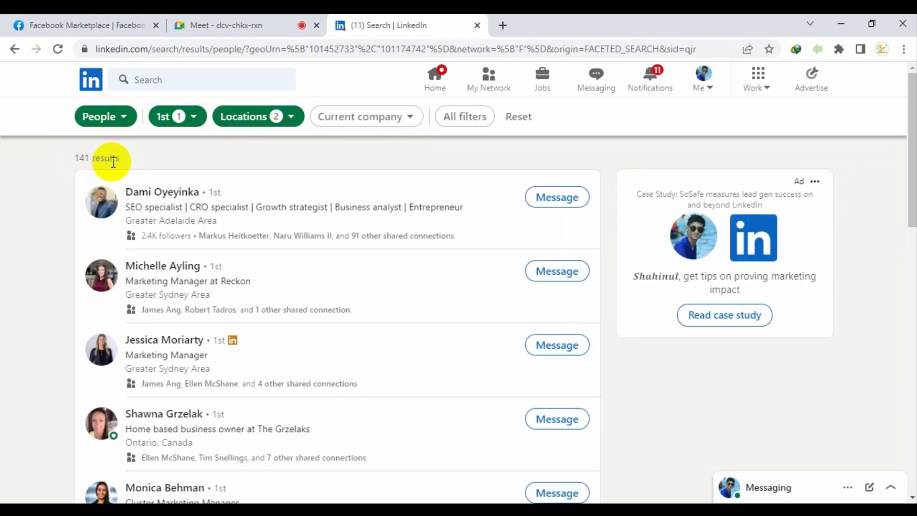
Change the location filter to Bangladesh alone, returning 659 first-degree connections
left_click(256, 118)
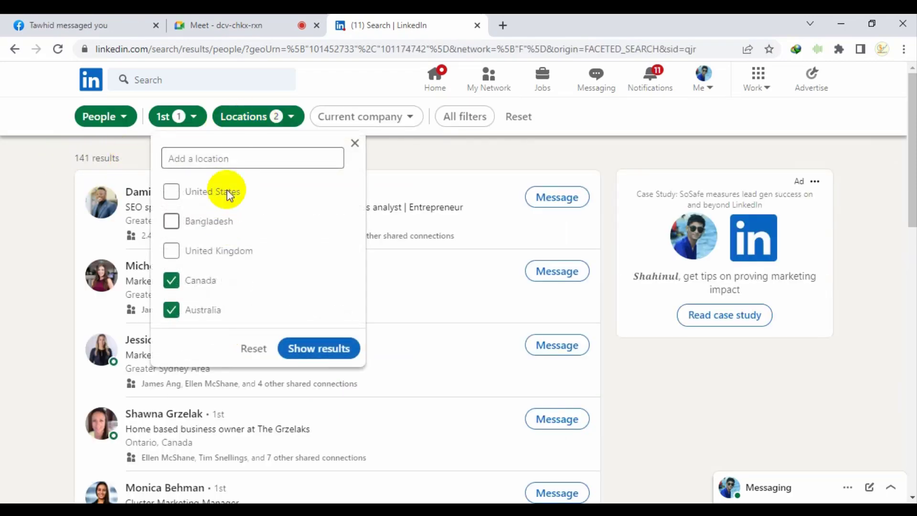
type("ba")
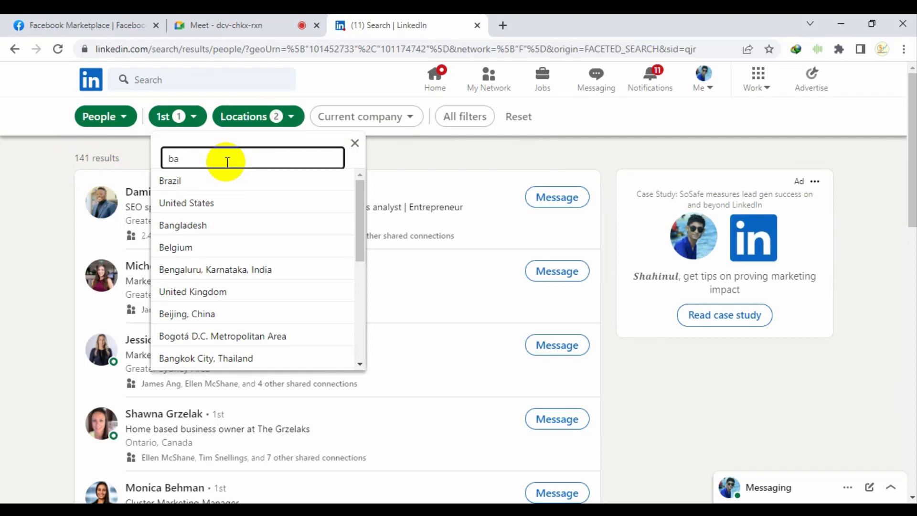
left_click(224, 180)
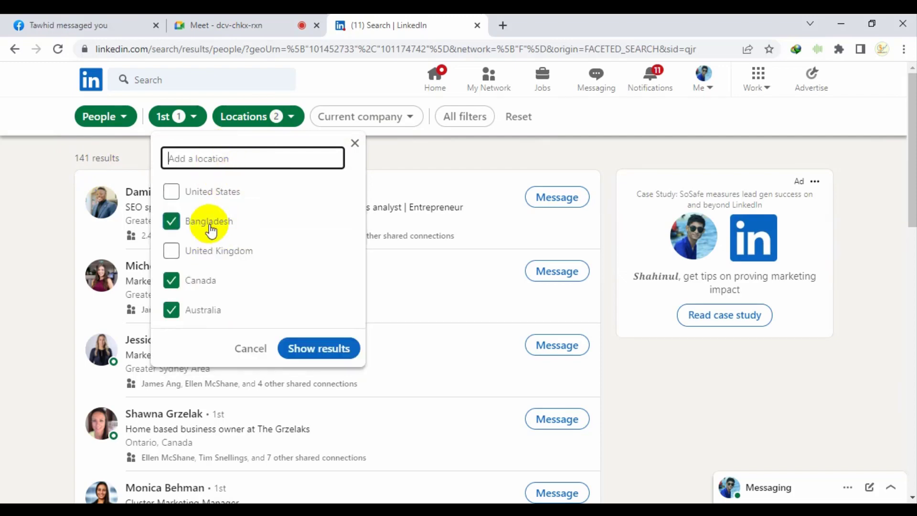
left_click(214, 285)
left_click(327, 354)
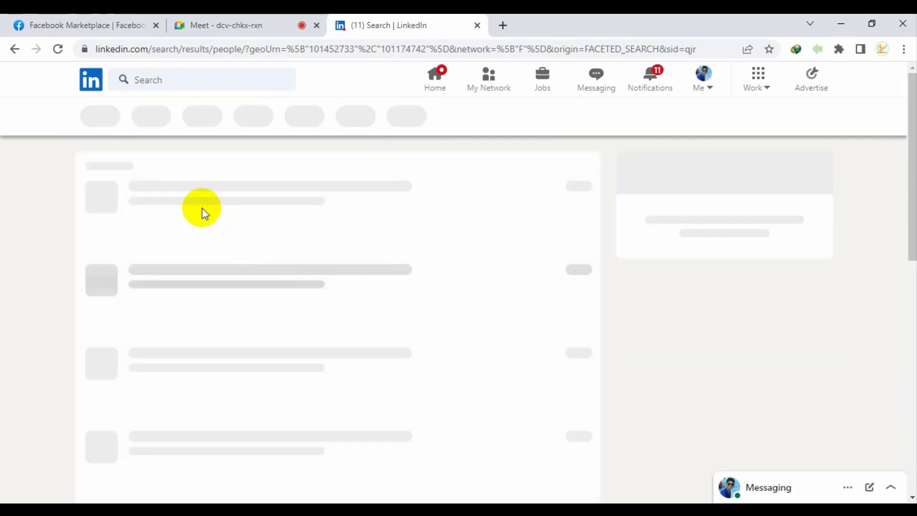
left_click_drag(75, 158, 110, 163)
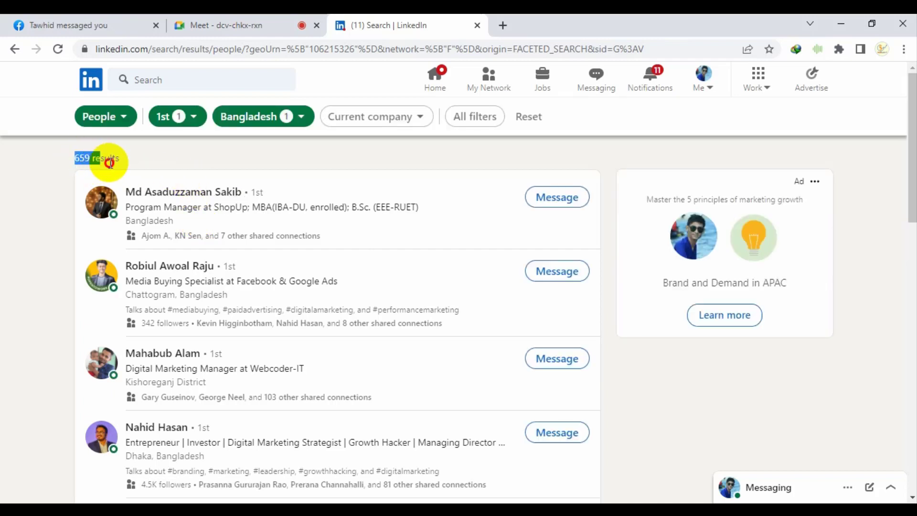
left_click(123, 154)
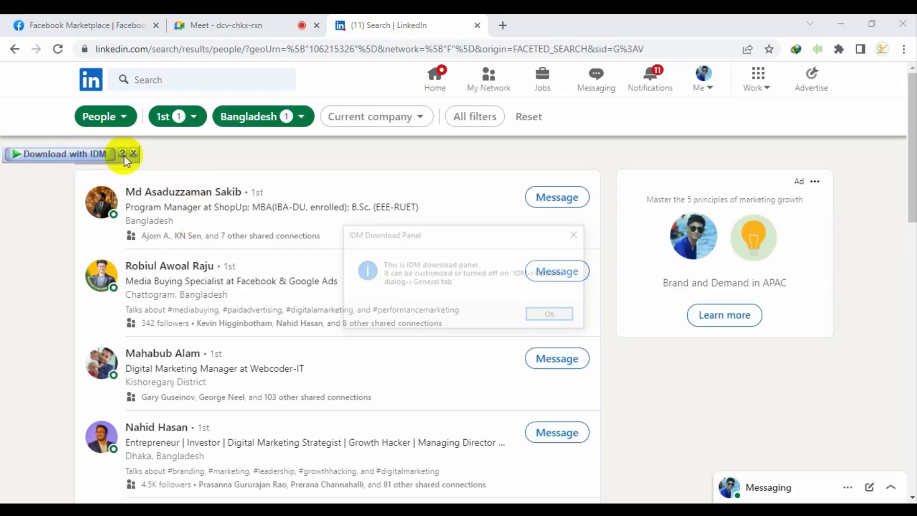
Close the download popup, load new posts on the home feed, then check My Network and Messaging
left_click(577, 233)
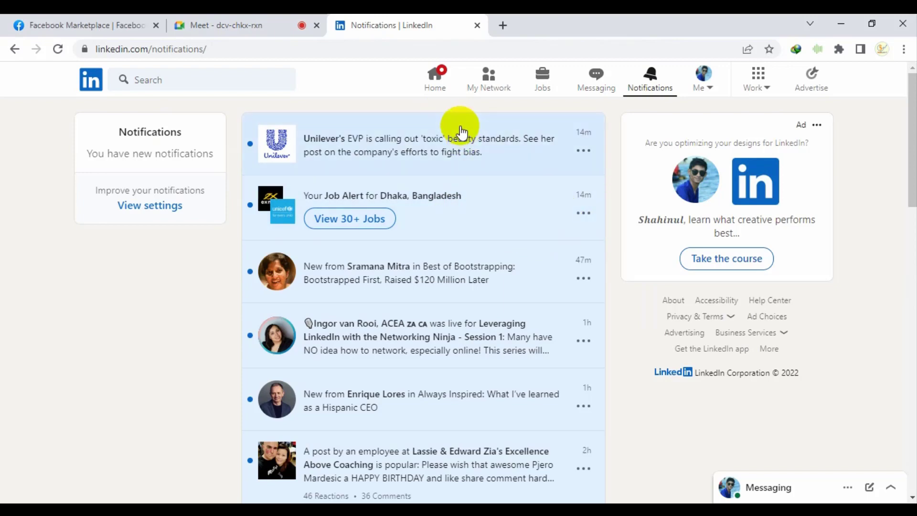
left_click(441, 87)
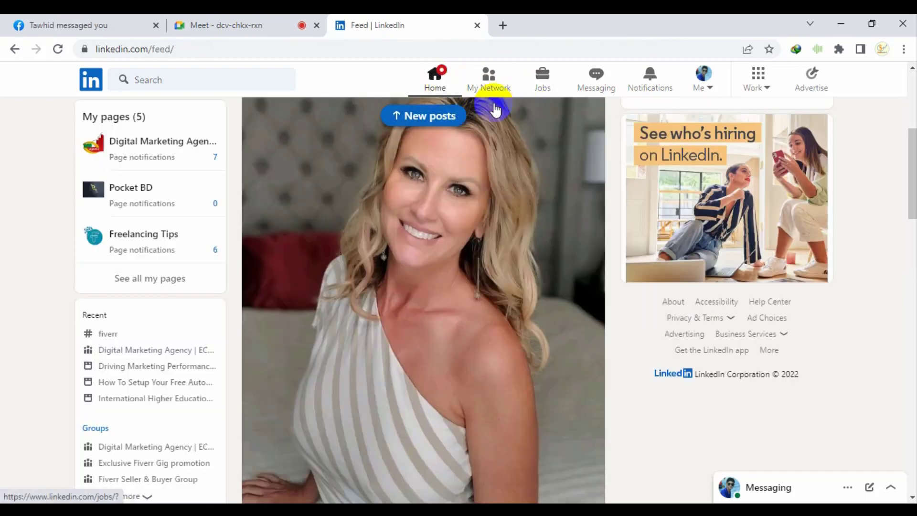
left_click(457, 119)
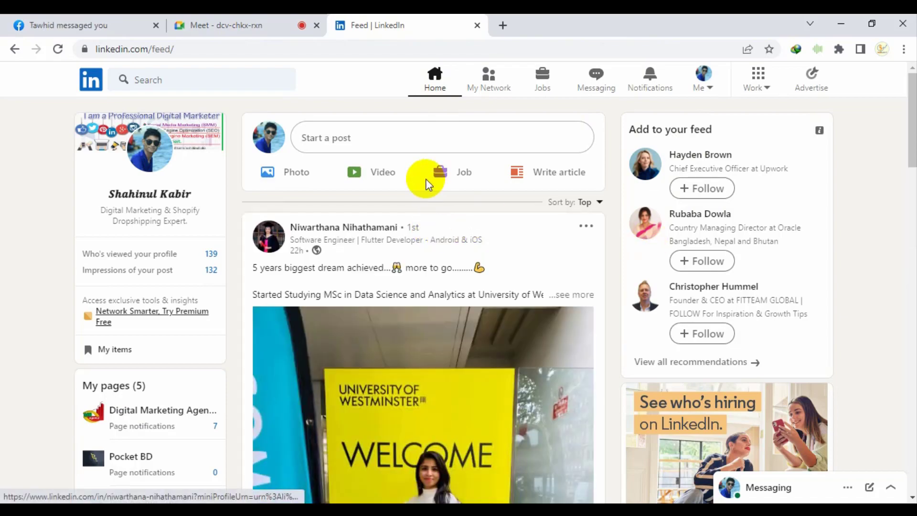
scroll(382, 274, "down", 6)
scroll(455, 198, "up", 6)
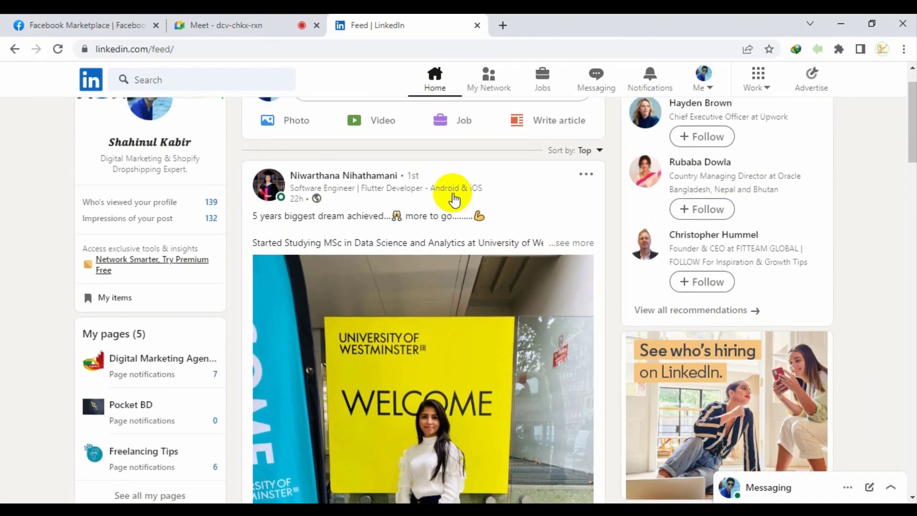
left_click(491, 87)
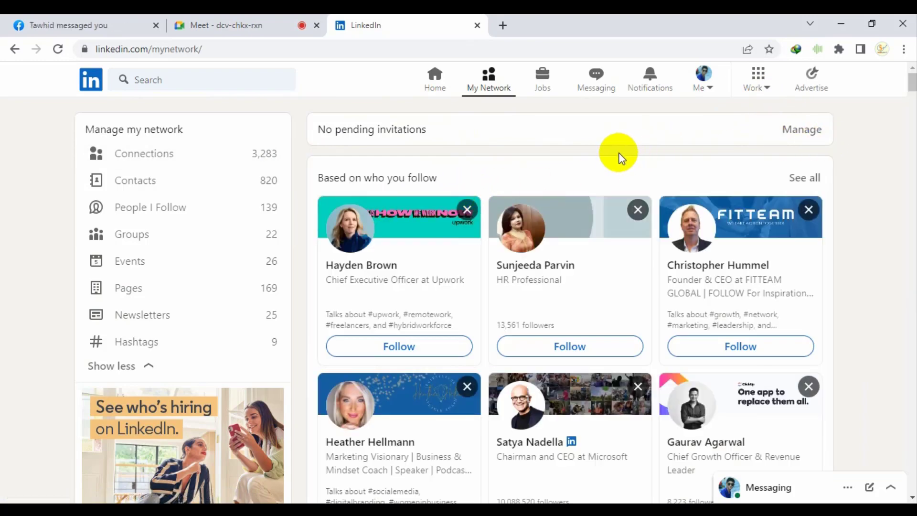
left_click(606, 89)
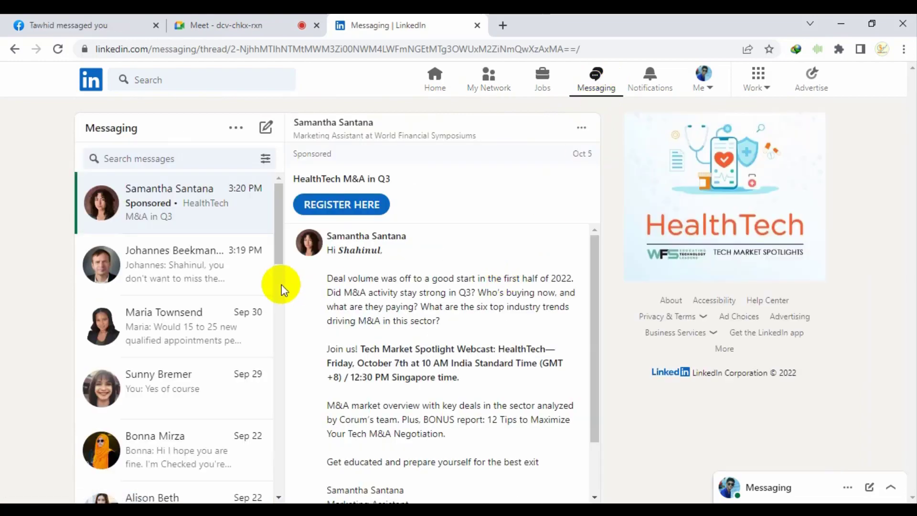
Read the second and third inbox conversations, scrolling through each thread
left_click(158, 295)
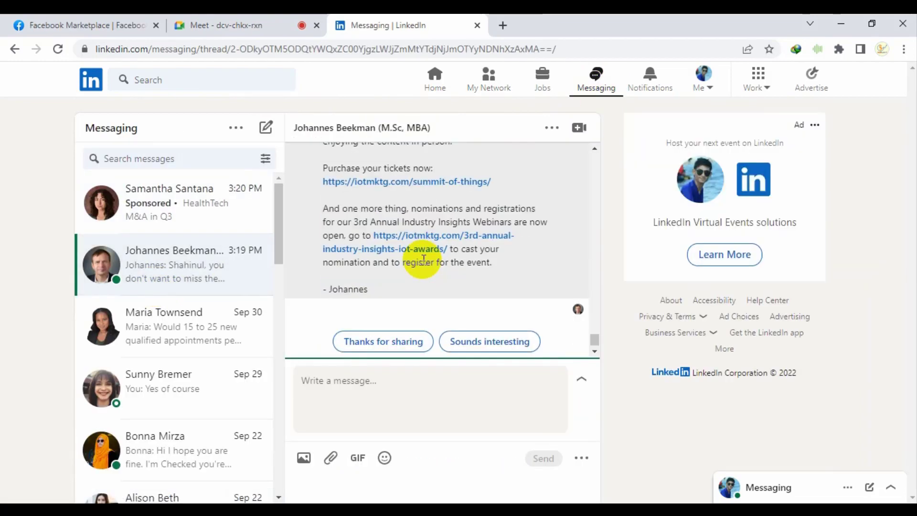
scroll(432, 244, "up", 3)
scroll(416, 262, "up", 10)
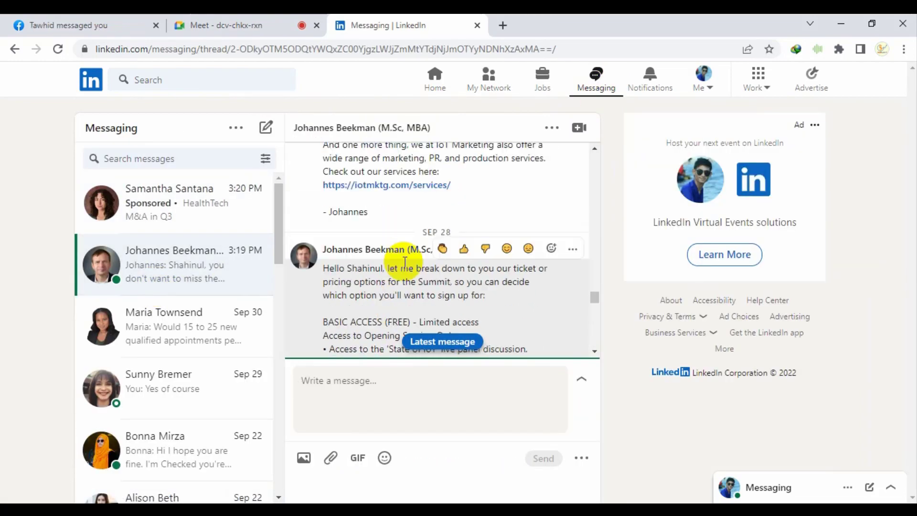
scroll(430, 325, "up", 3)
left_click(445, 342)
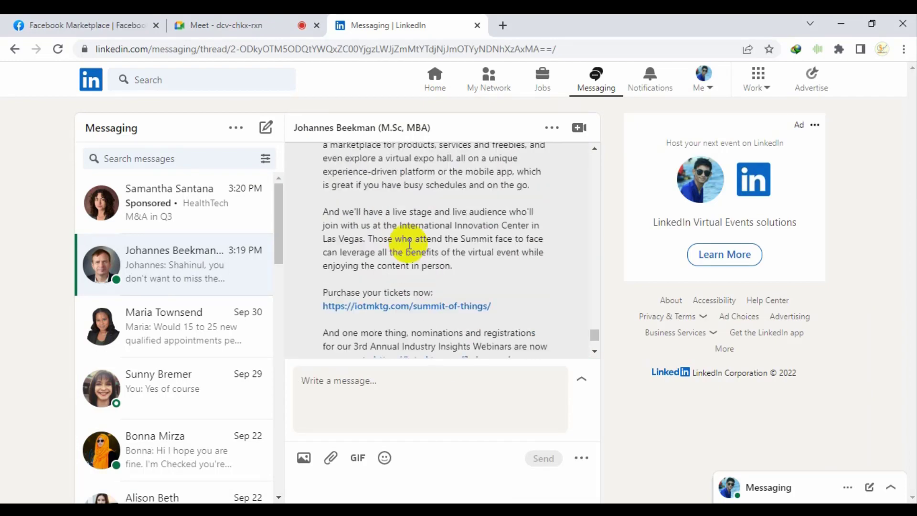
left_click(166, 326)
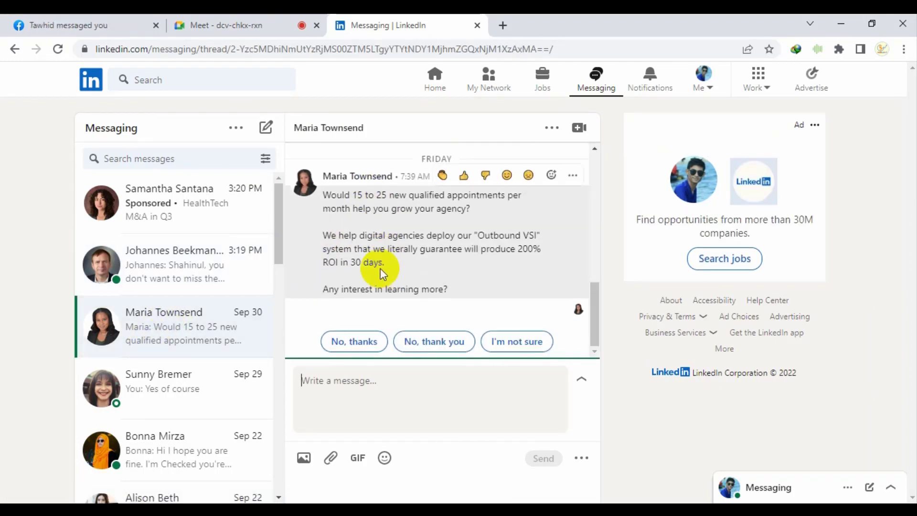
scroll(378, 268, "up", 3)
scroll(366, 275, "up", 4)
scroll(354, 279, "down", 6)
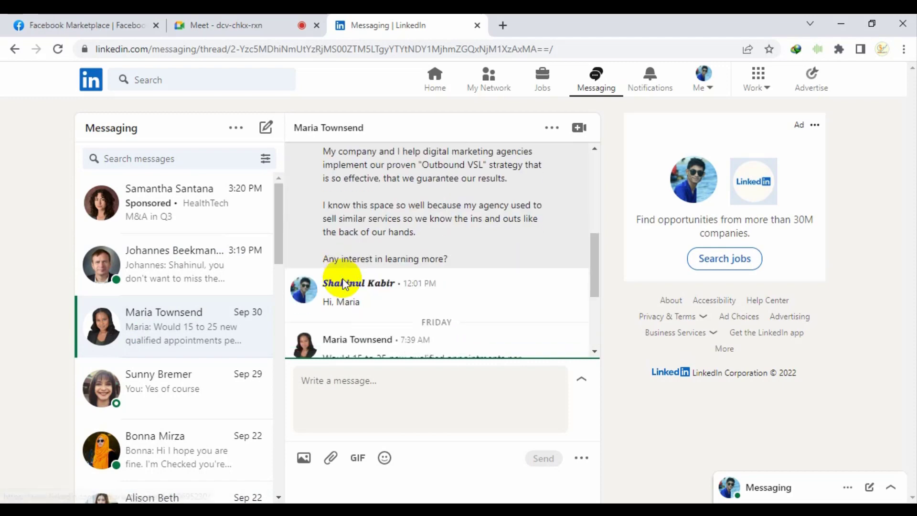
Read the next several conversations down the list, including LinkedIn Marketing Solutions
left_click(181, 380)
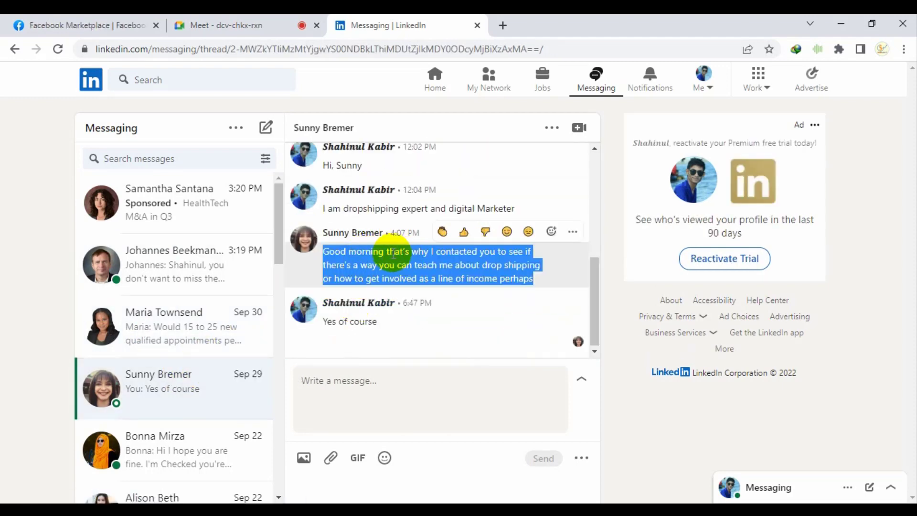
left_click(174, 451)
scroll(155, 399, "down", 3)
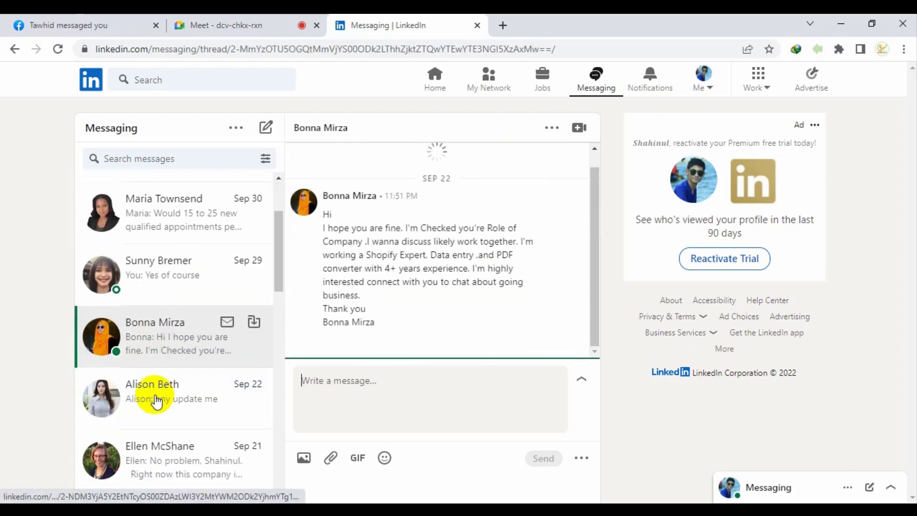
left_click(159, 396)
left_click(163, 430)
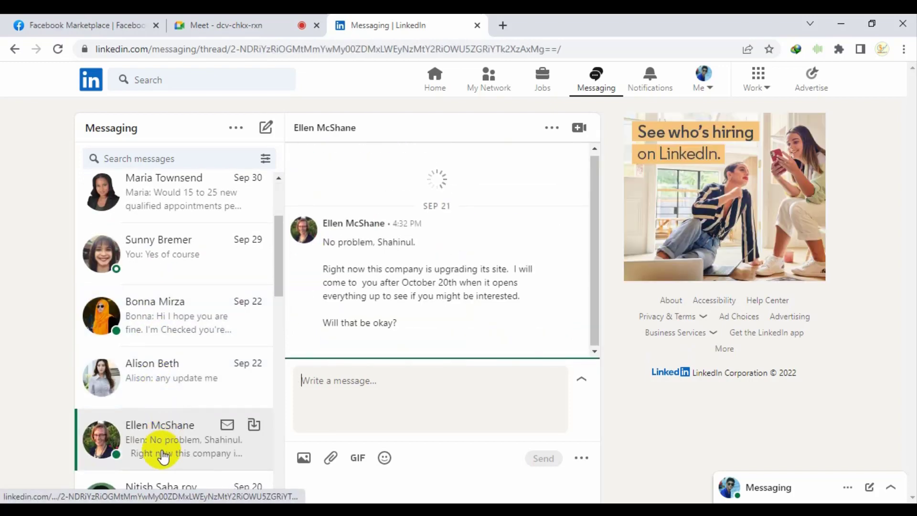
scroll(161, 449, "down", 3)
left_click(160, 353)
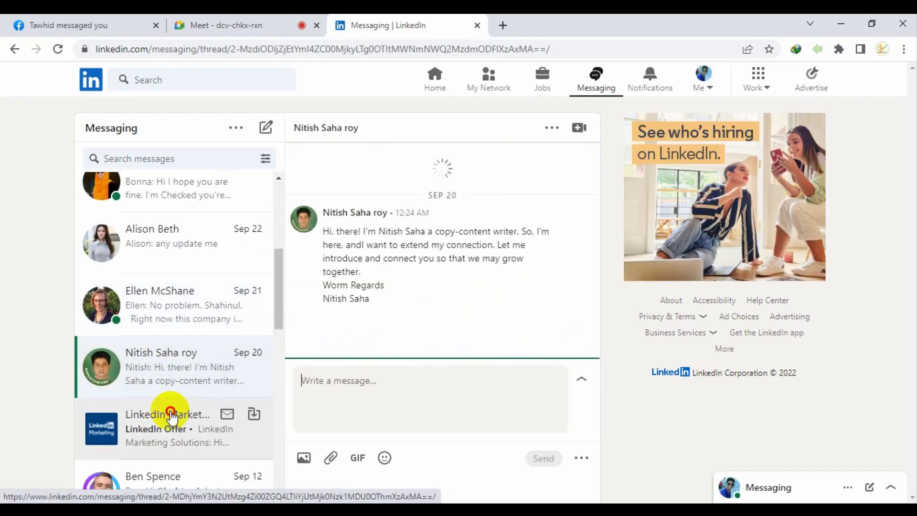
scroll(172, 416, "down", 1)
left_click(173, 415)
scroll(175, 401, "down", 2)
left_click(174, 364)
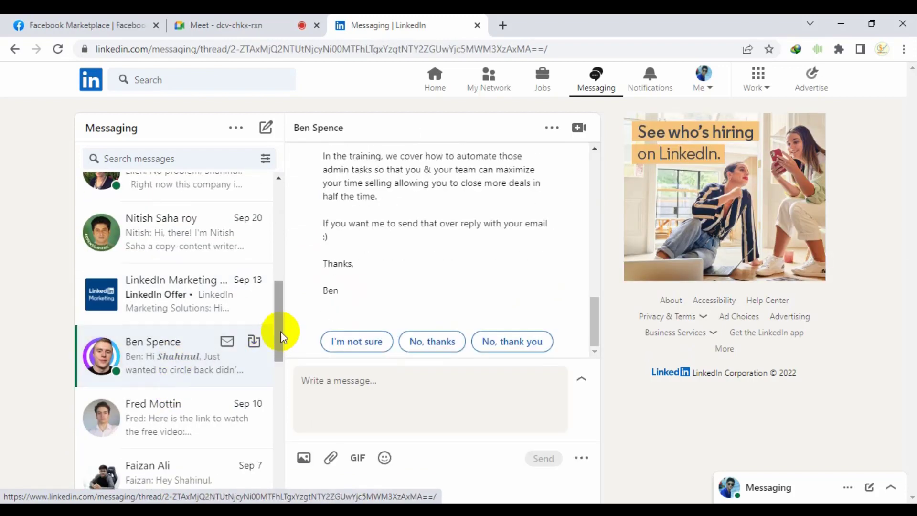
Read the older threads further down, including the free video and sales agency messages
left_click(129, 420)
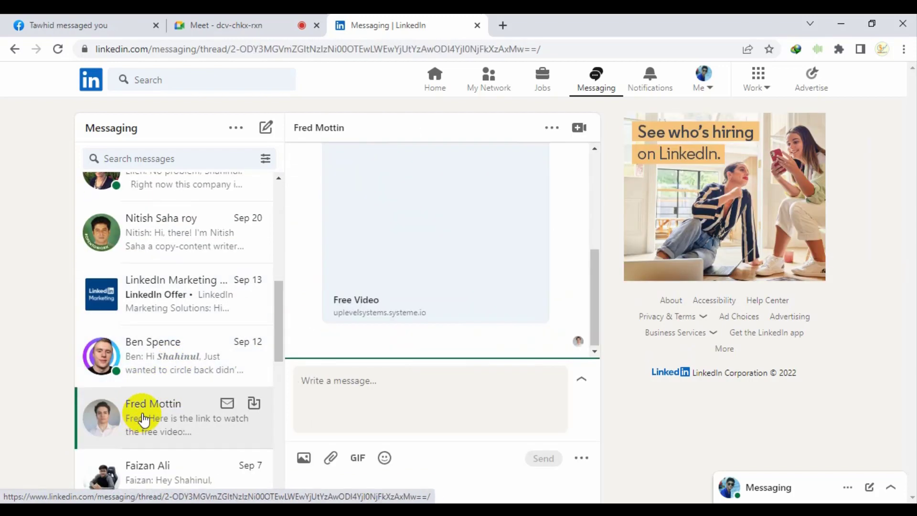
scroll(170, 373, "down", 1)
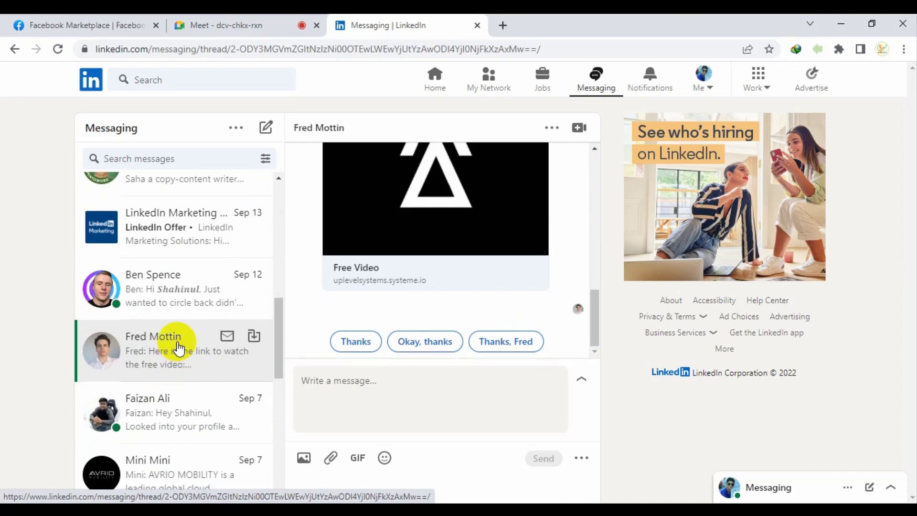
left_click(181, 405)
scroll(181, 420, "down", 1)
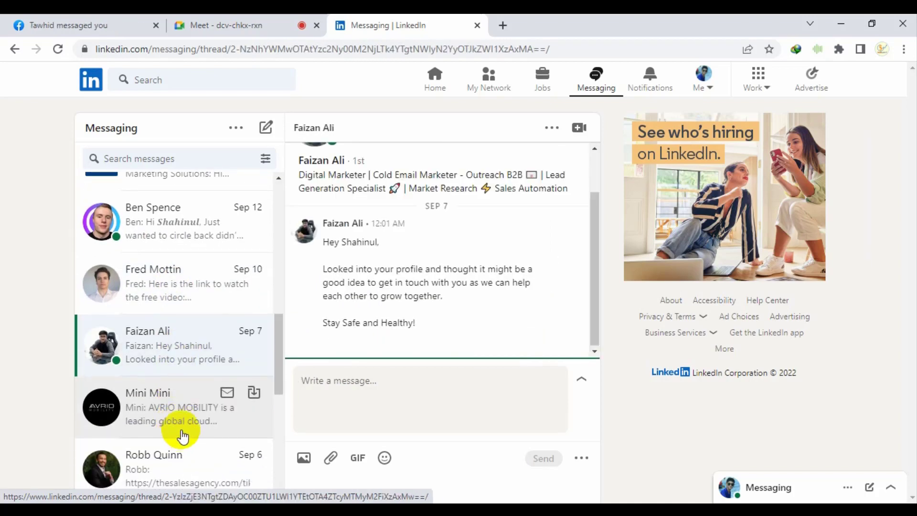
left_click(182, 420)
left_click(174, 447)
scroll(175, 406, "down", 2)
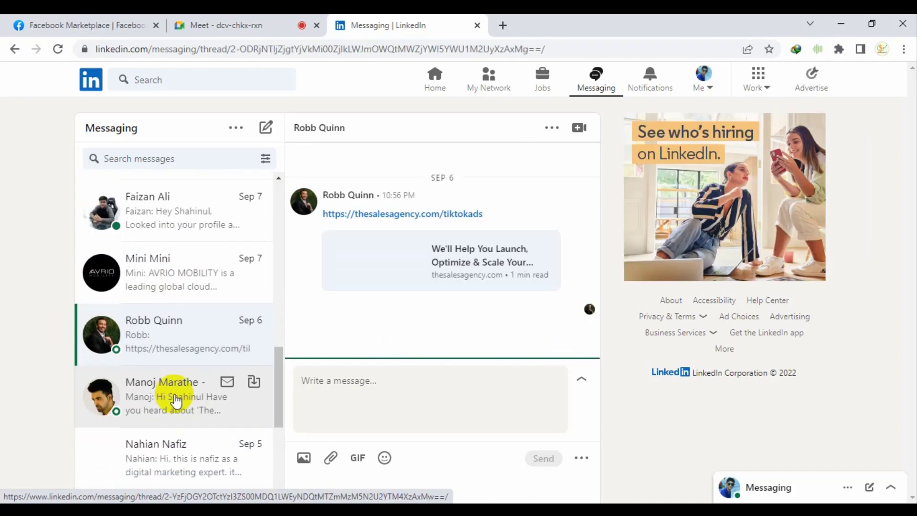
left_click(173, 382)
scroll(173, 398, "down", 2)
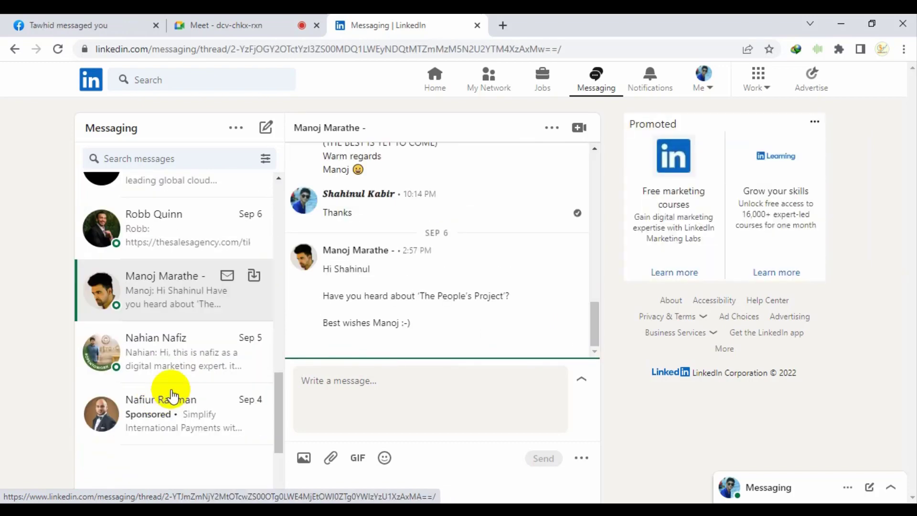